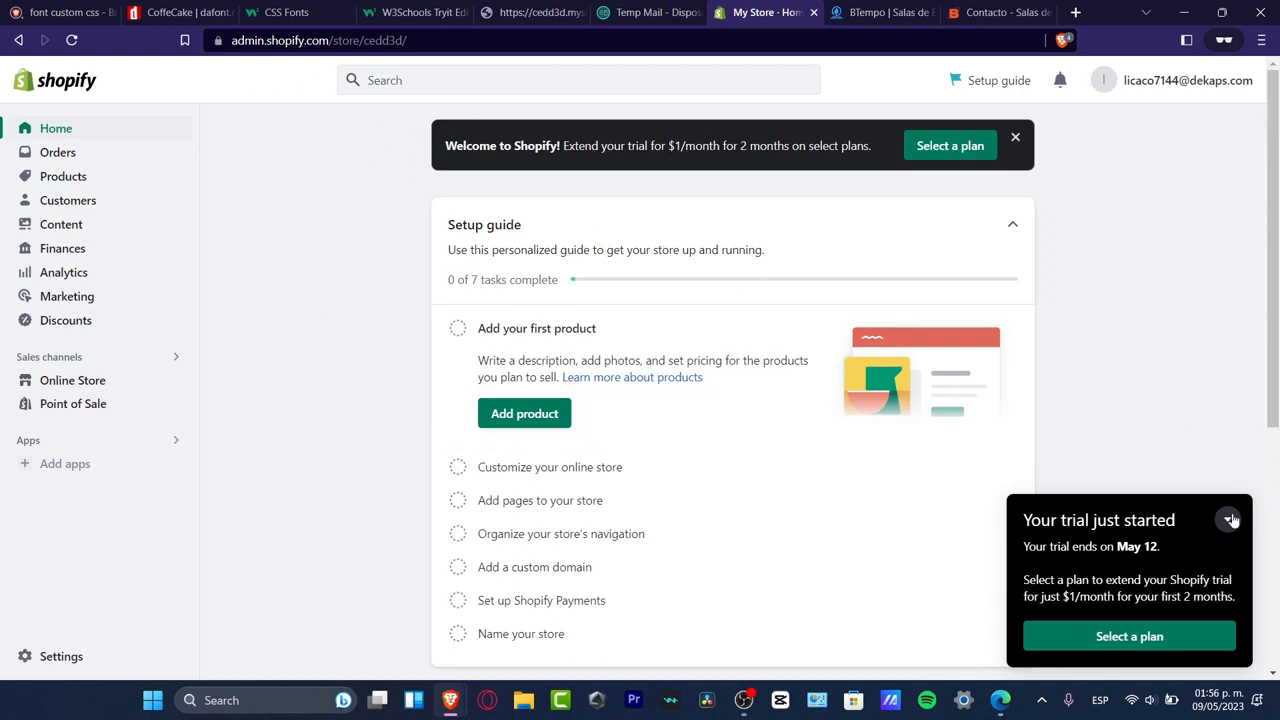
Step: Collapse the trial notice and open the Notifications page in the store settings
{"action": "left_click", "coordinate": [1230, 519]}
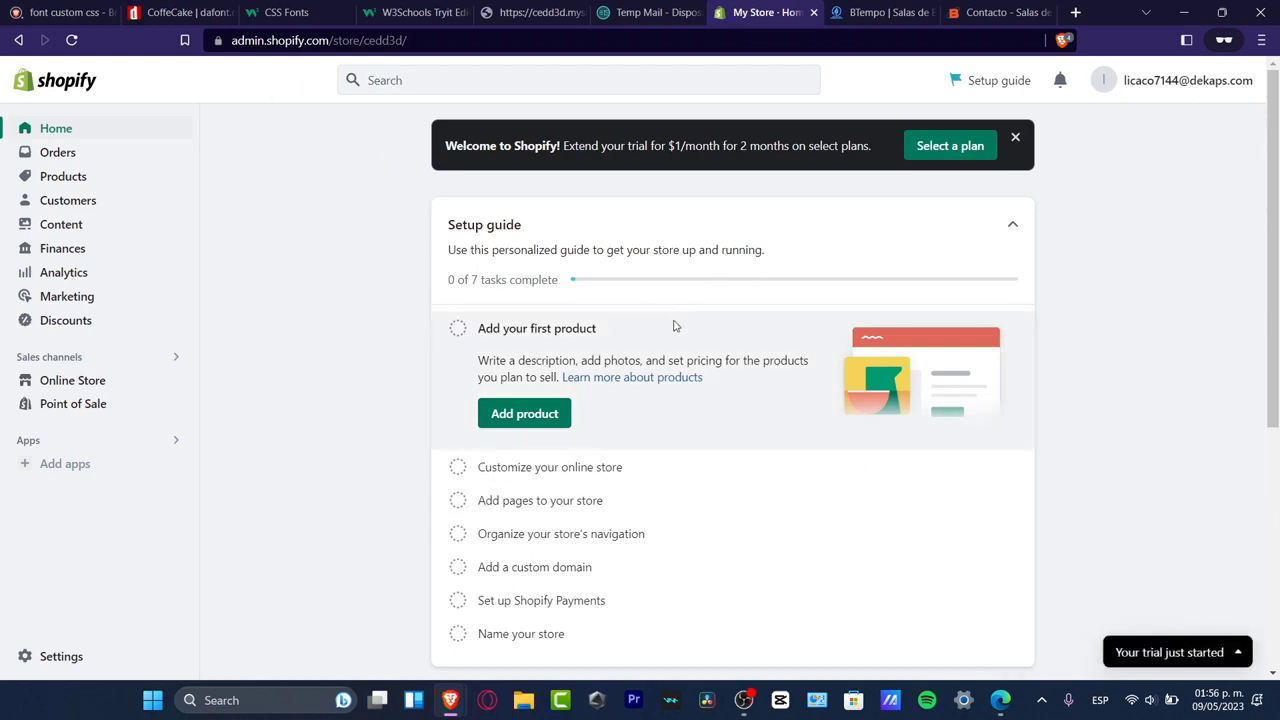
{"action": "left_click", "coordinate": [82, 154]}
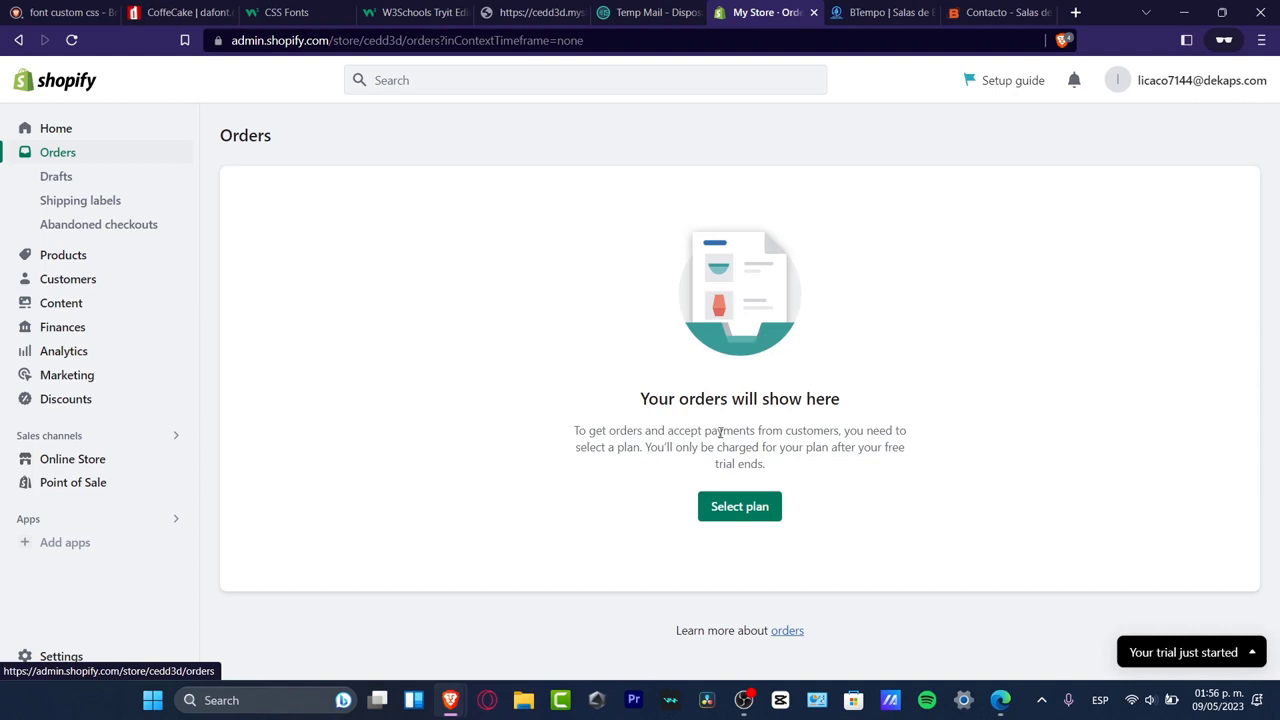
{"action": "left_click", "coordinate": [52, 656]}
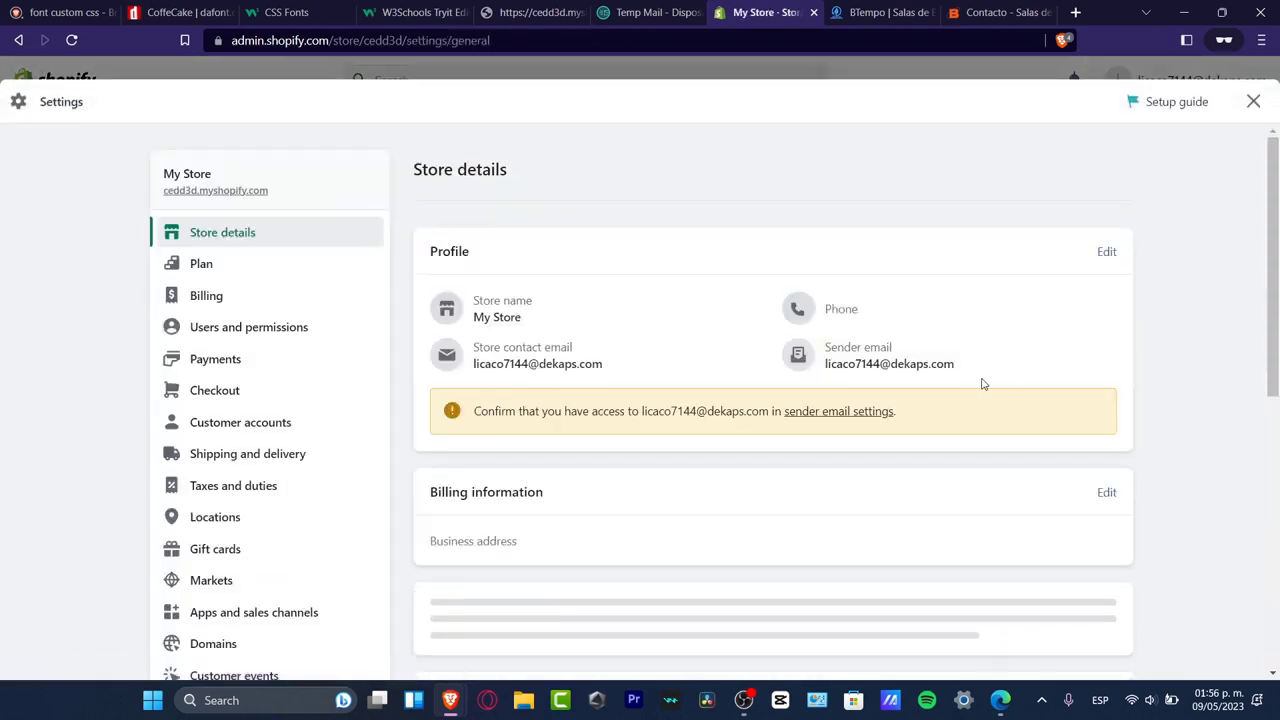
{"action": "scroll", "coordinate": [279, 488], "scroll_direction": "down", "scroll_amount": 3}
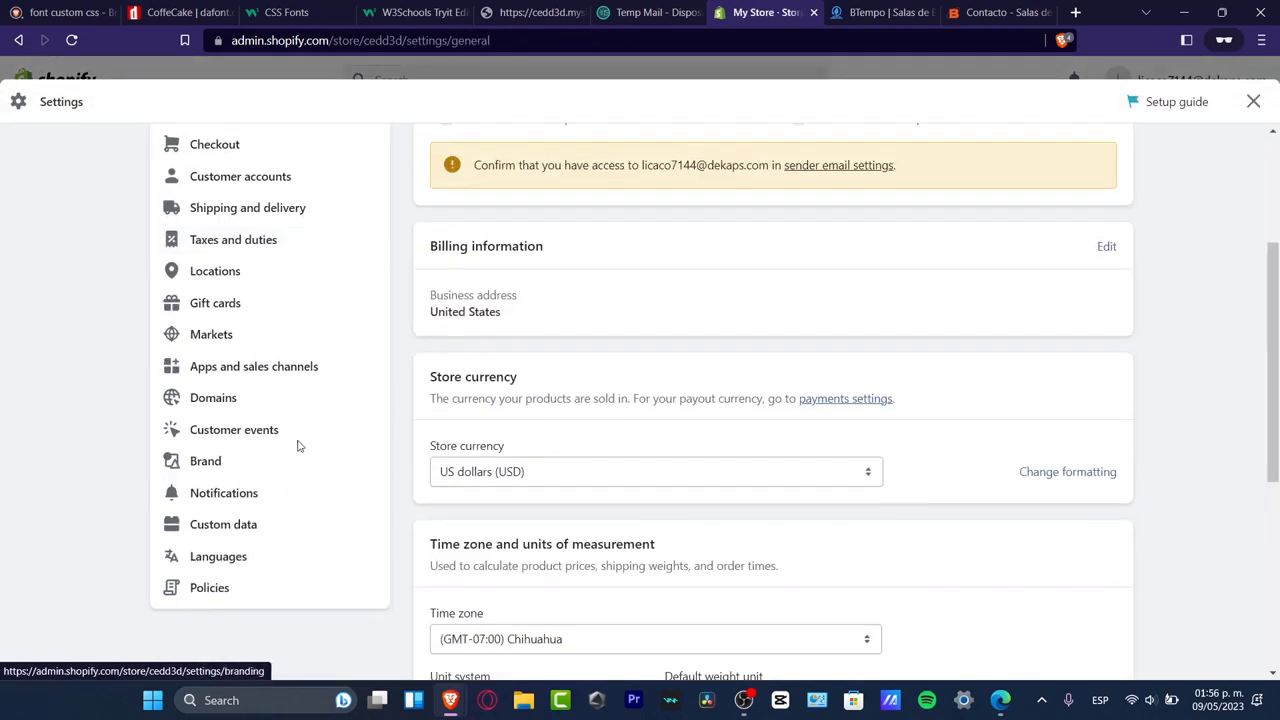
{"action": "scroll", "coordinate": [285, 330], "scroll_direction": "up", "scroll_amount": 3}
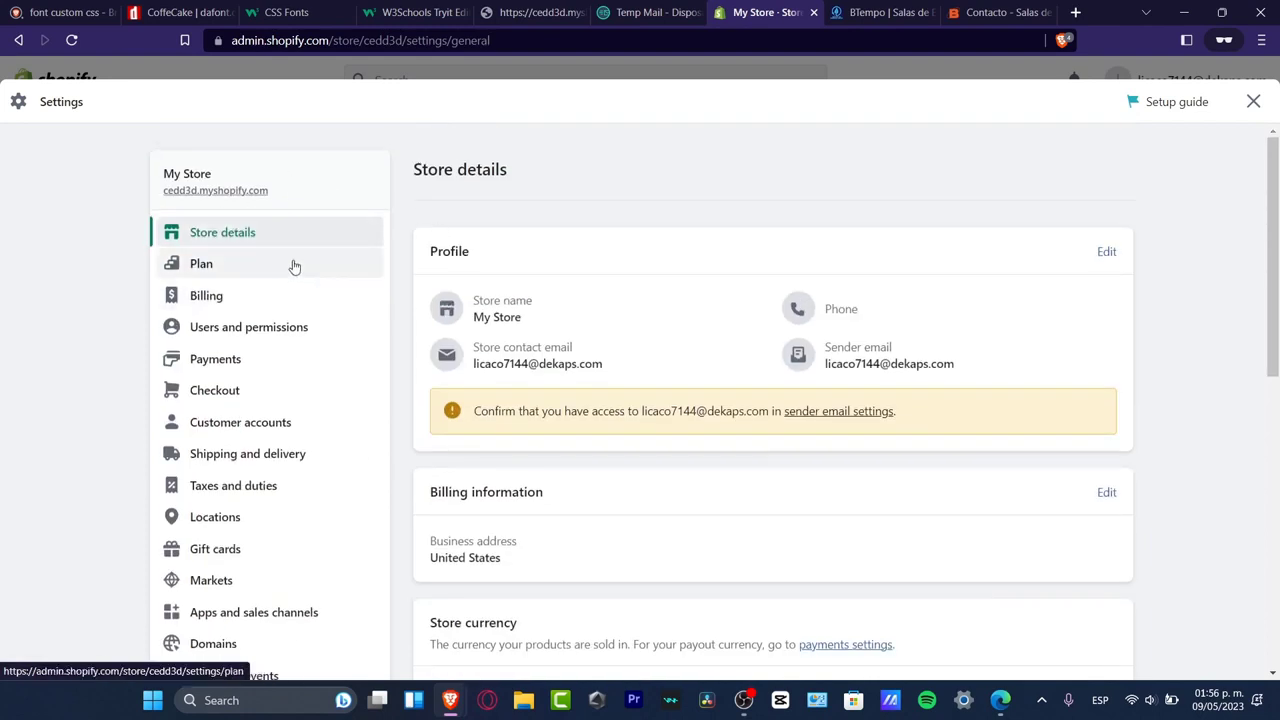
{"action": "scroll", "coordinate": [285, 268], "scroll_direction": "down", "scroll_amount": 3}
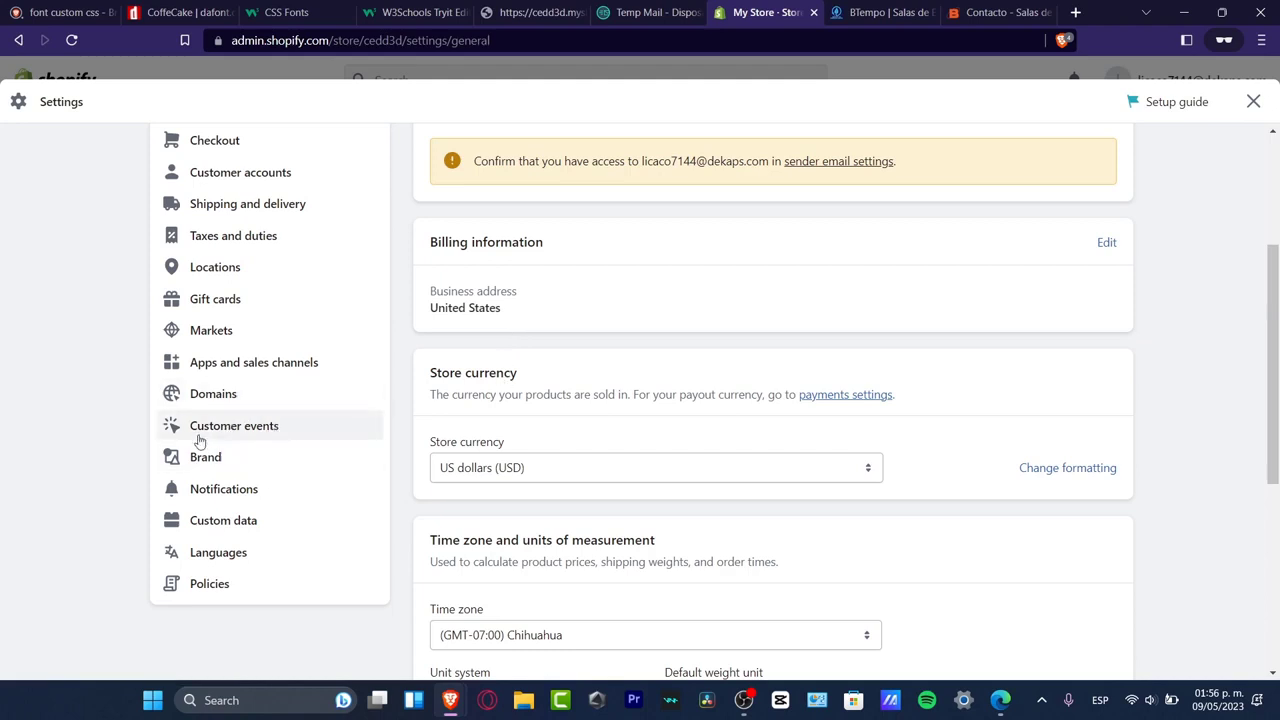
{"action": "left_click", "coordinate": [244, 496]}
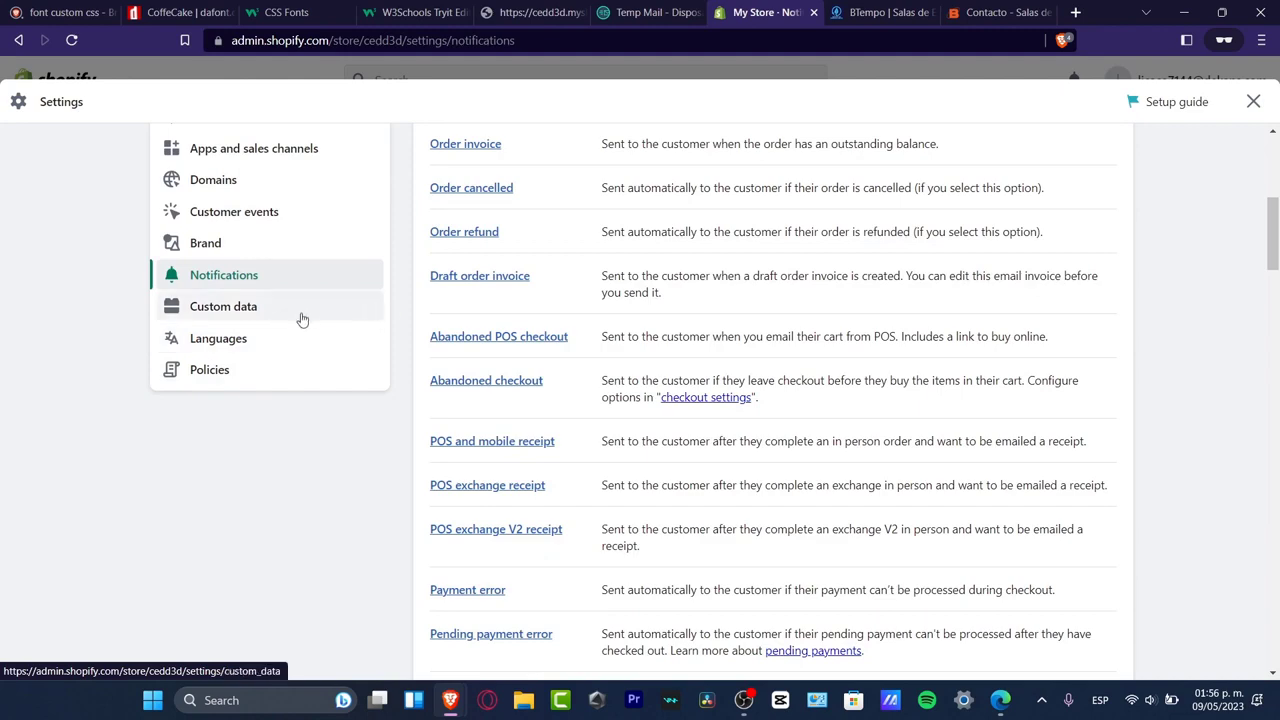
Step: Open the email template customization for customer notifications and look over the order confirmation preview
{"action": "scroll", "coordinate": [1133, 418], "scroll_direction": "up", "scroll_amount": 5}
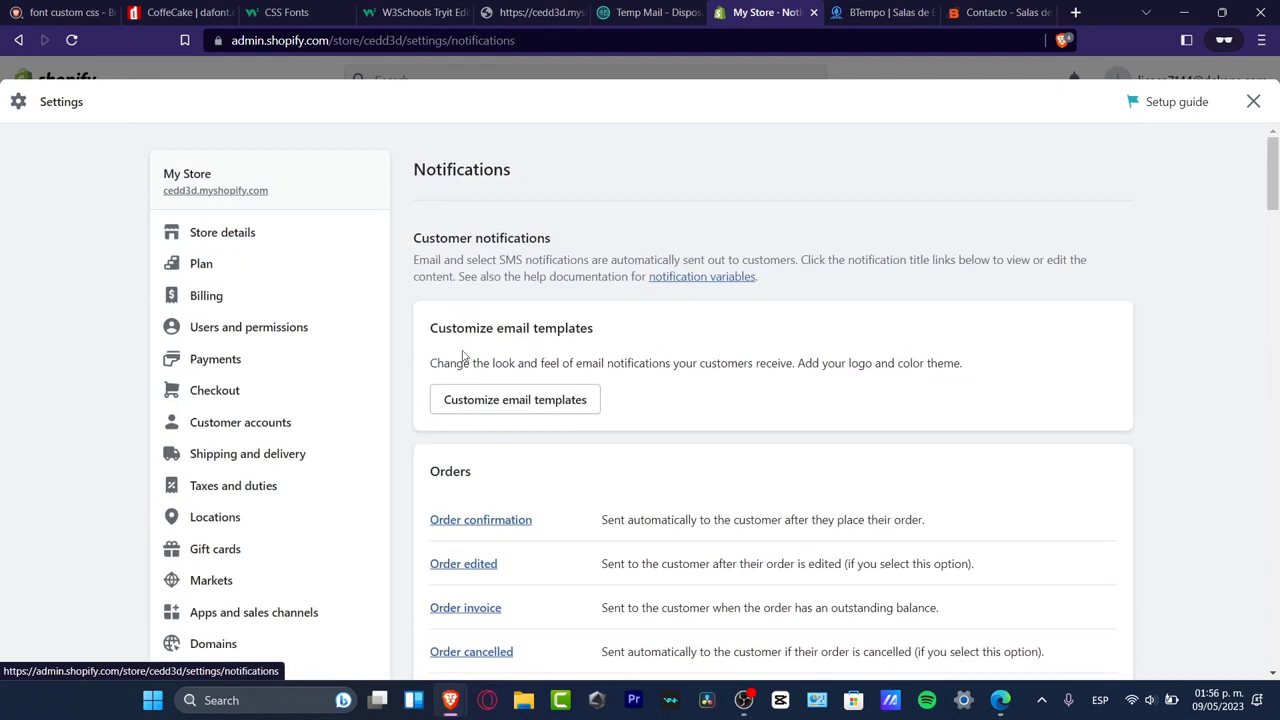
{"action": "left_click_drag", "start_coordinate": [451, 328], "coordinate": [632, 335]}
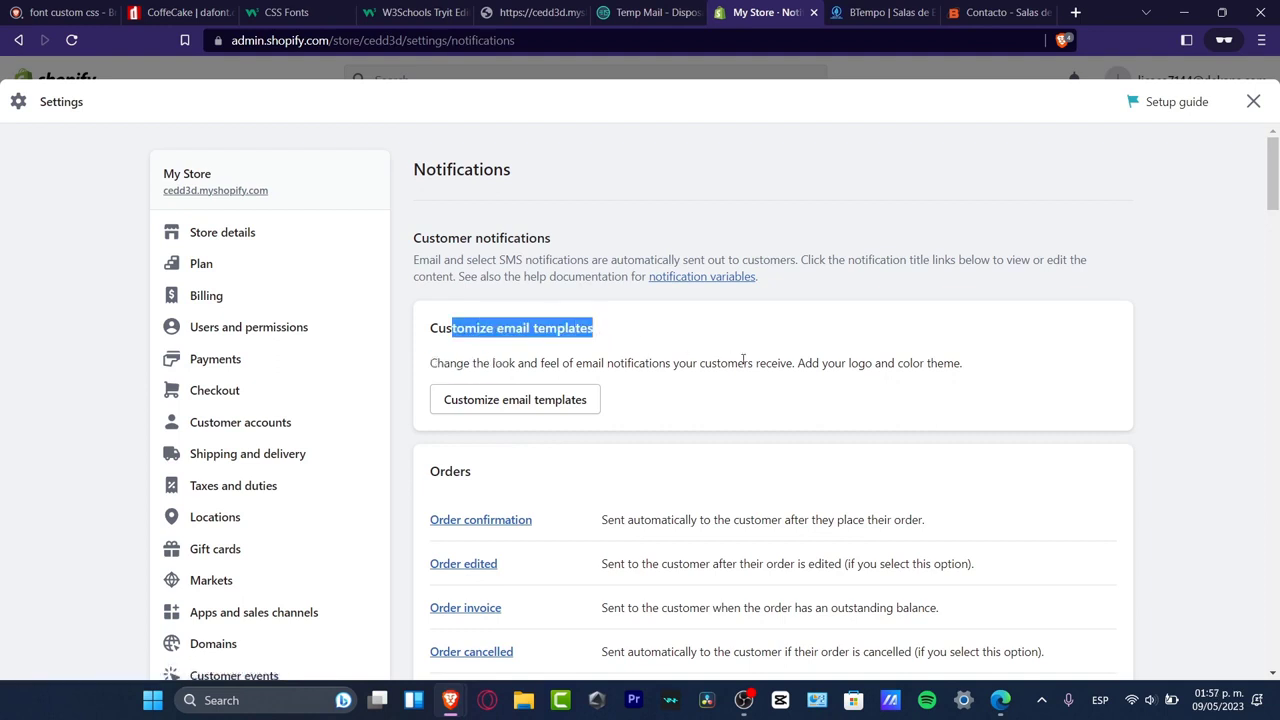
{"action": "left_click", "coordinate": [1097, 374]}
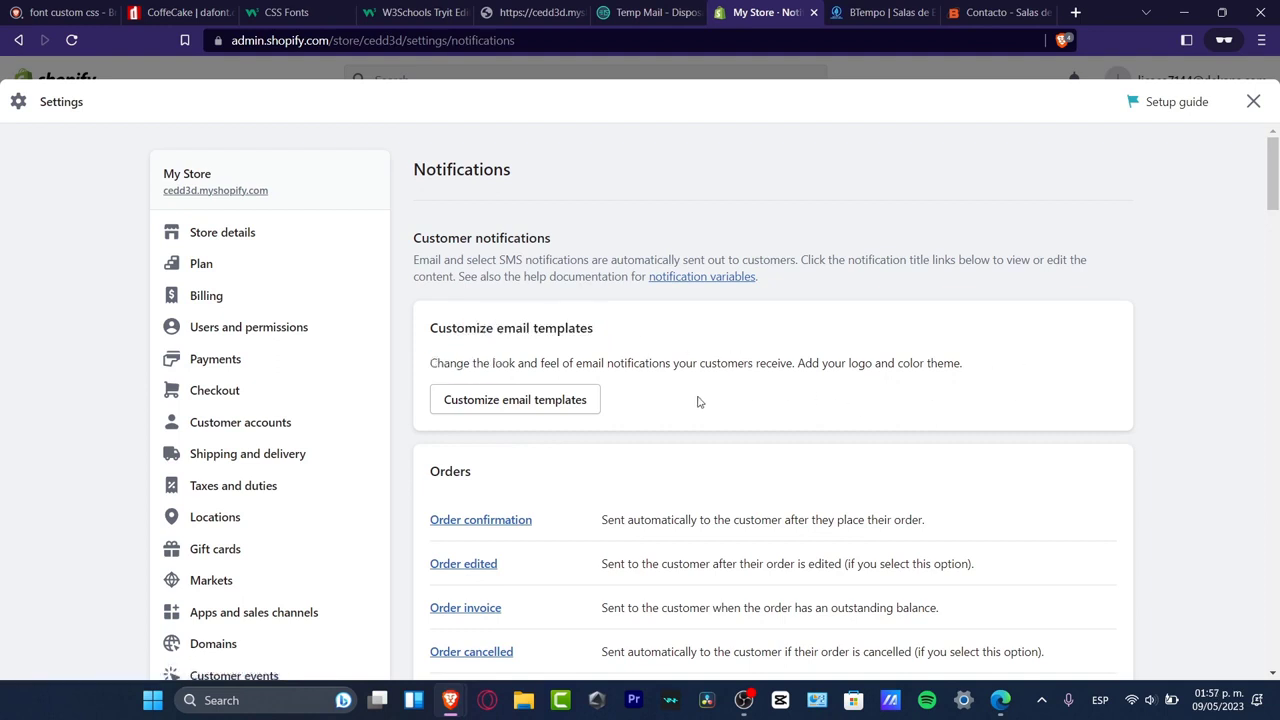
{"action": "left_click", "coordinate": [586, 400]}
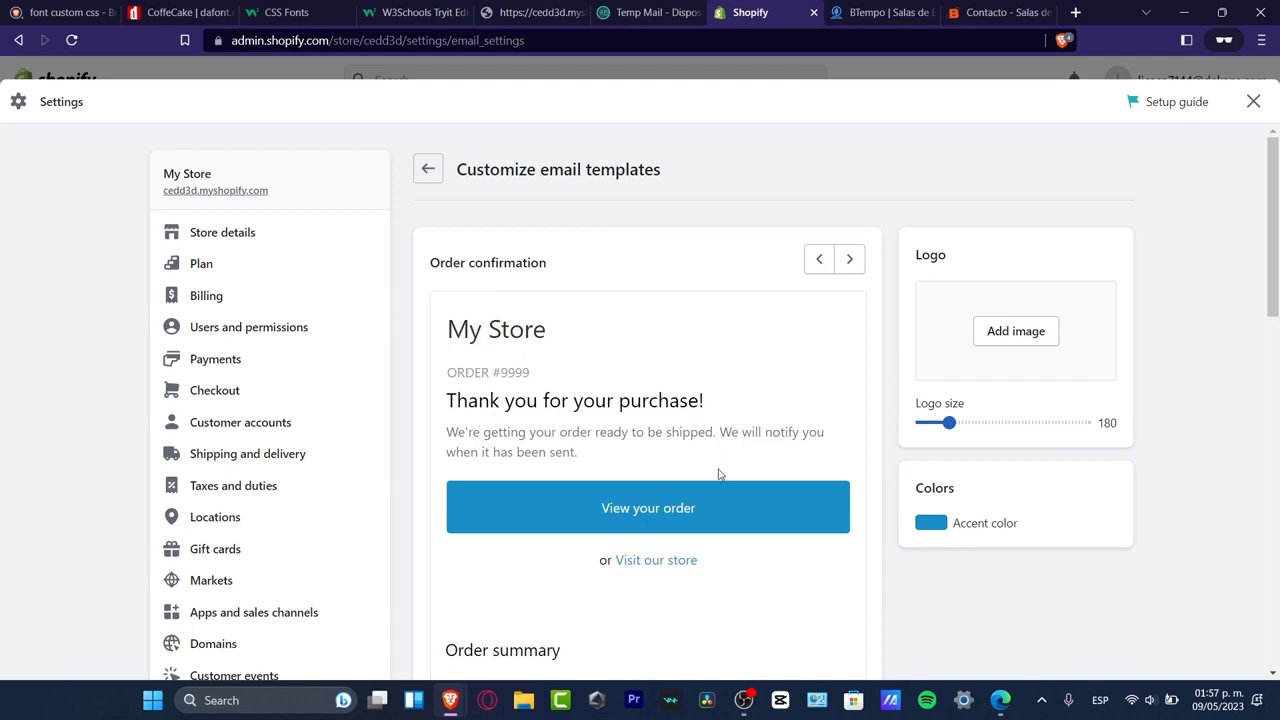
{"action": "scroll", "coordinate": [718, 474], "scroll_direction": "down", "scroll_amount": 3}
{"action": "scroll", "coordinate": [715, 410], "scroll_direction": "down", "scroll_amount": 10}
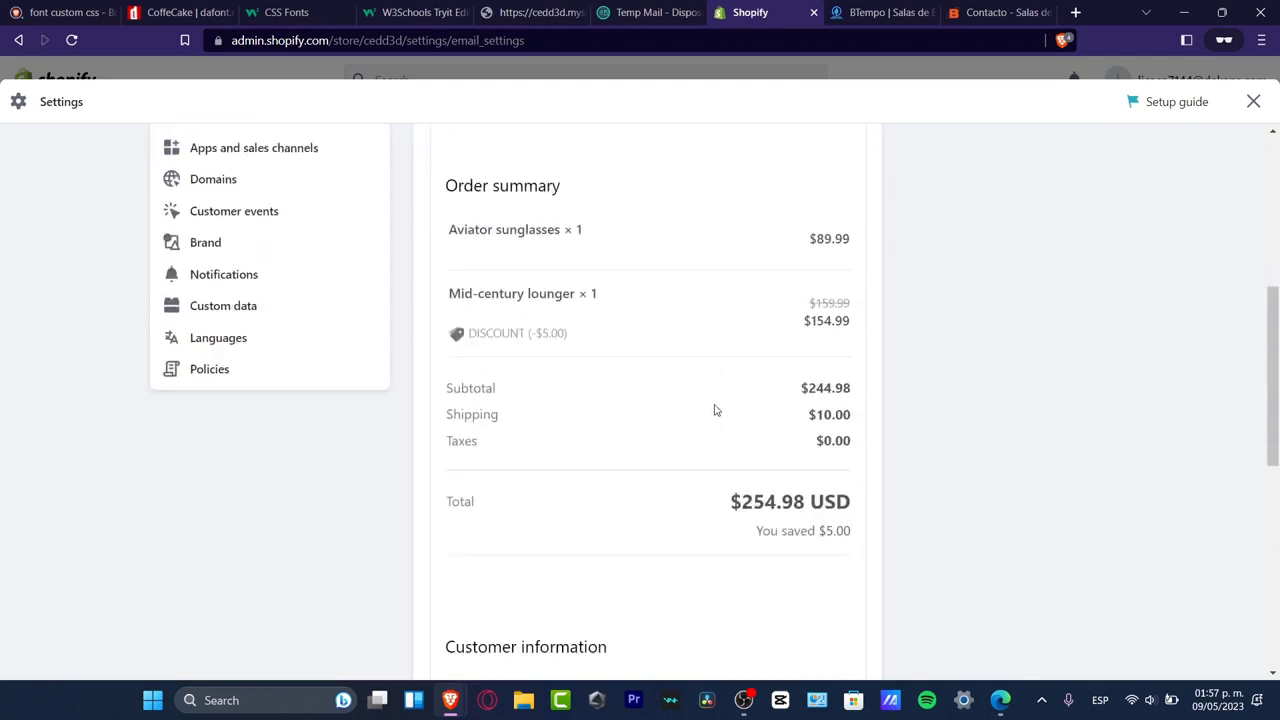
{"action": "scroll", "coordinate": [714, 410], "scroll_direction": "up", "scroll_amount": 13}
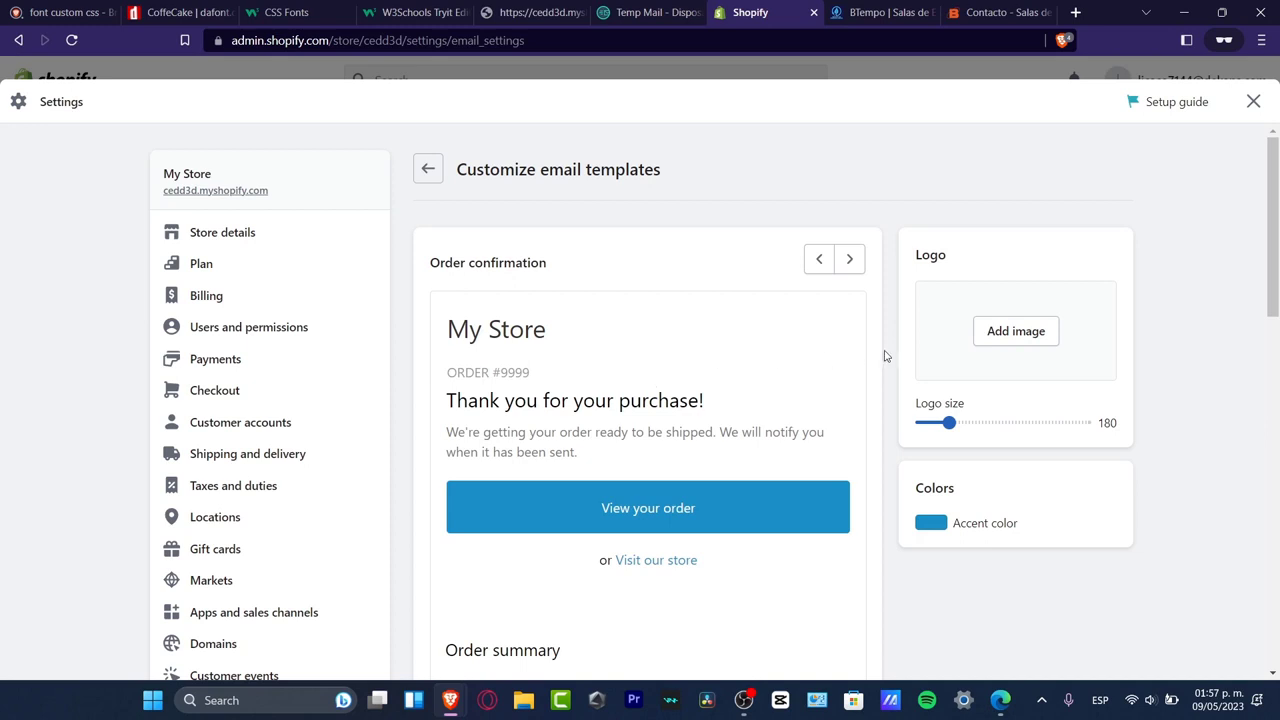
Step: Upload the image "Diseño sin título" from the Downloads folder and use it as the email template logo
{"action": "left_click", "coordinate": [1016, 331]}
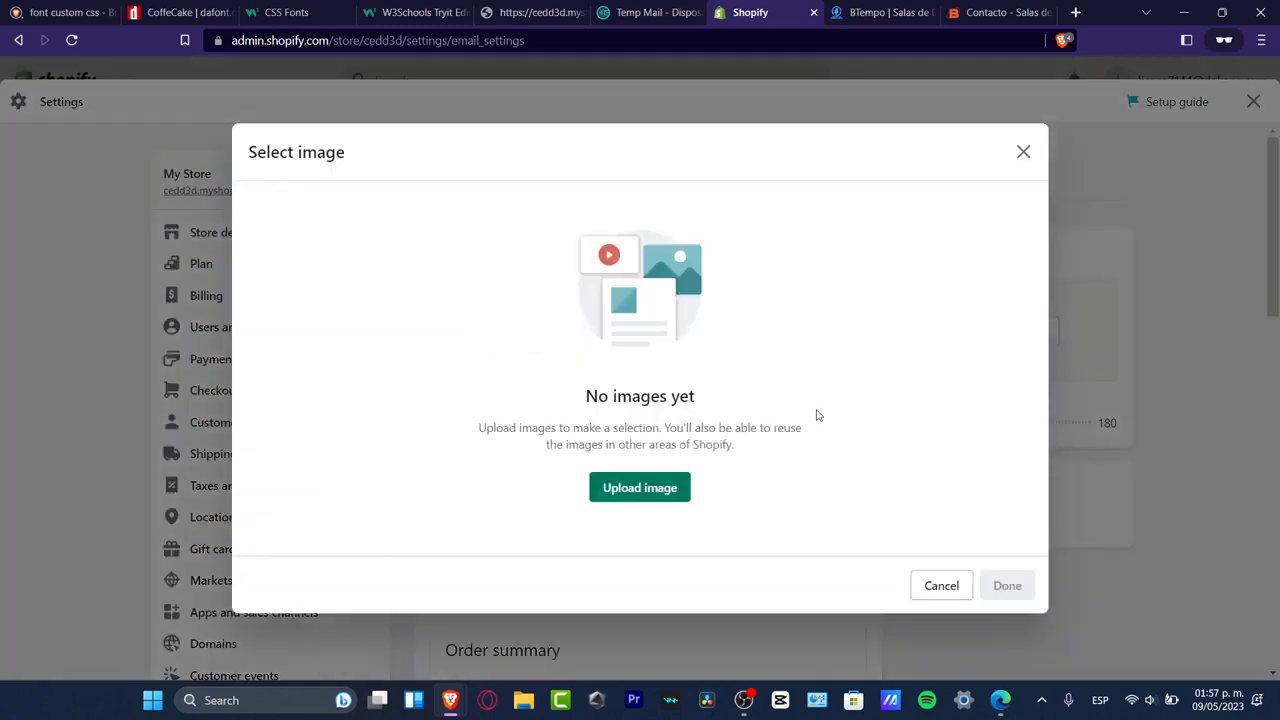
{"action": "left_click", "coordinate": [663, 489]}
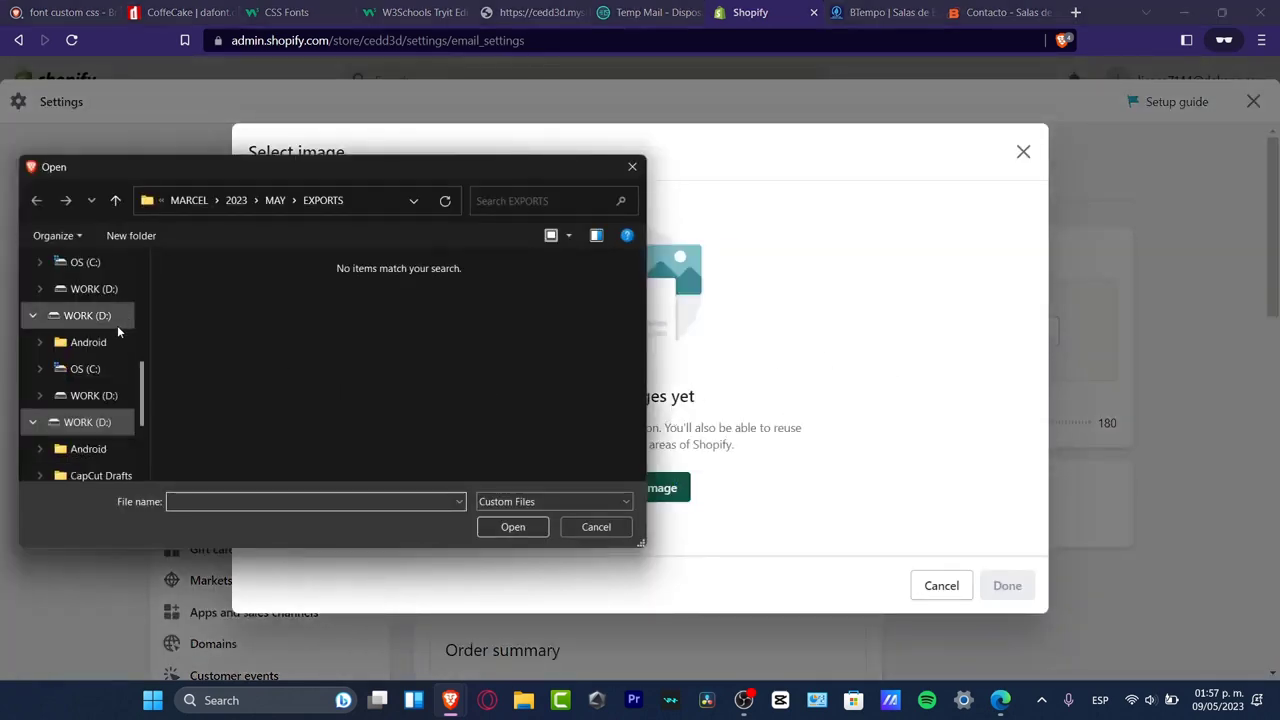
{"action": "scroll", "coordinate": [118, 332], "scroll_direction": "up", "scroll_amount": 5}
{"action": "left_click", "coordinate": [89, 342]}
{"action": "scroll", "coordinate": [524, 378], "scroll_direction": "down", "scroll_amount": 1}
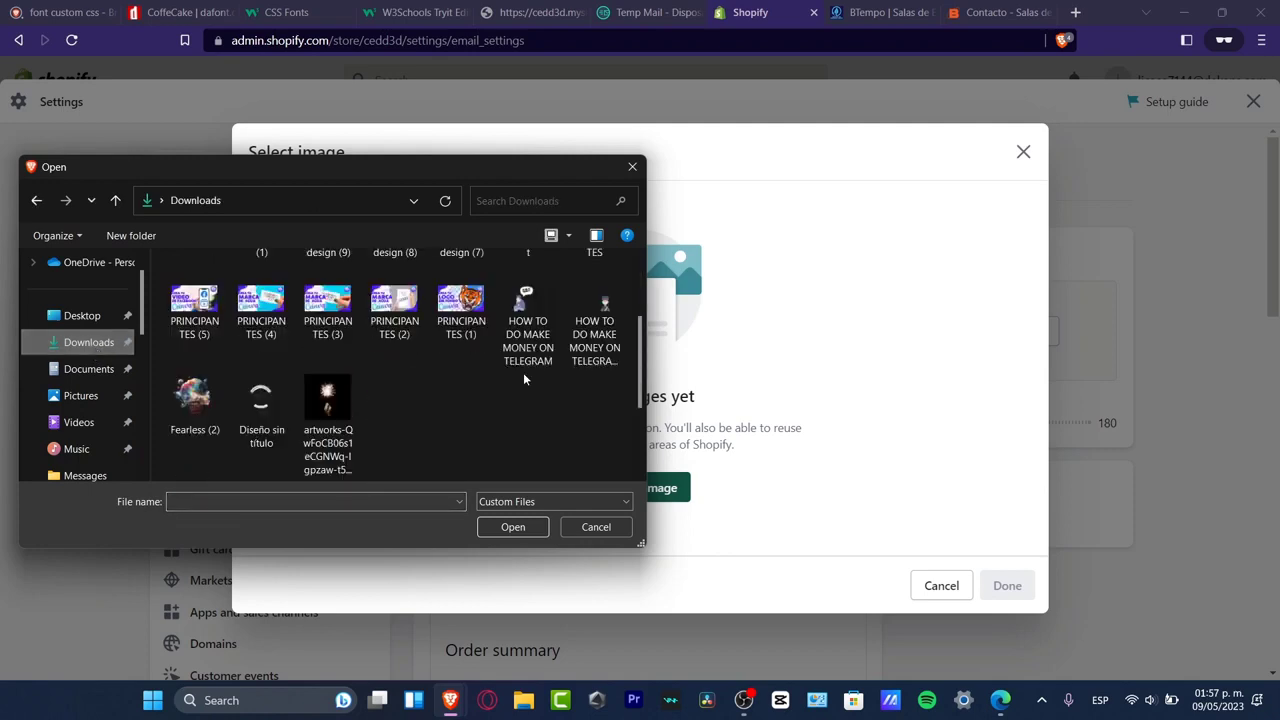
{"action": "left_click", "coordinate": [262, 416]}
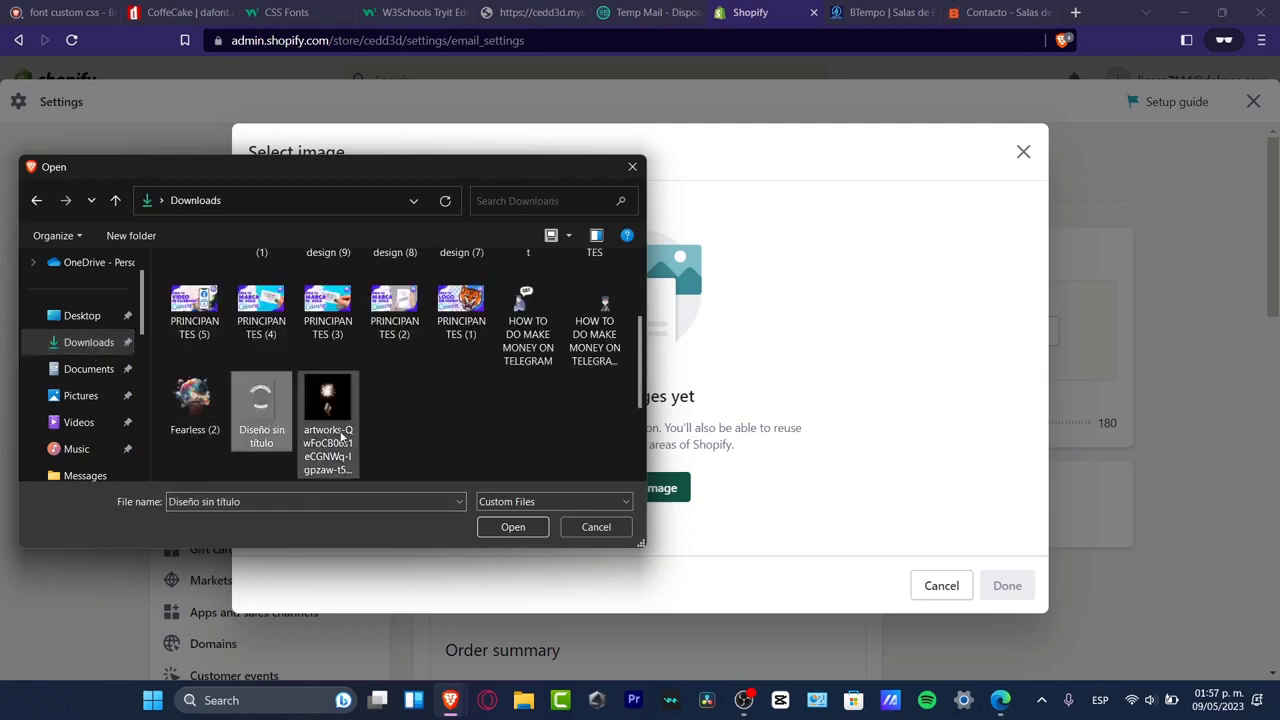
{"action": "left_click", "coordinate": [537, 532]}
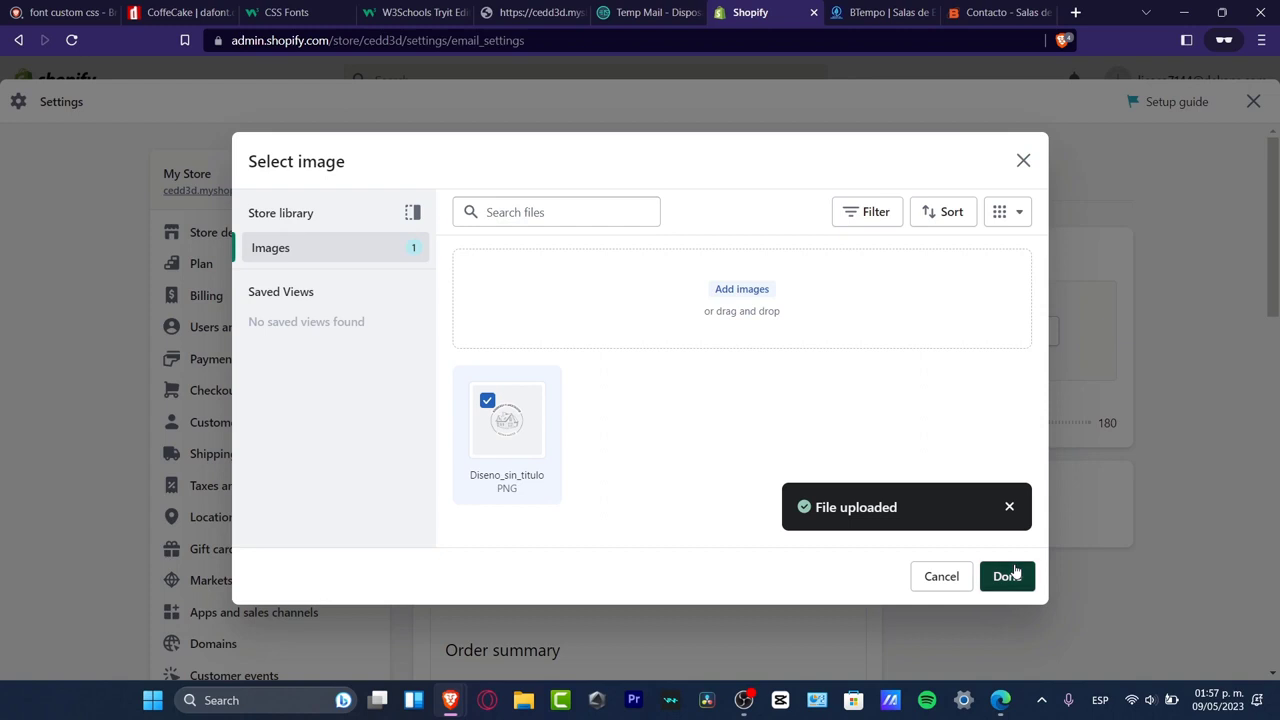
{"action": "left_click", "coordinate": [1015, 571]}
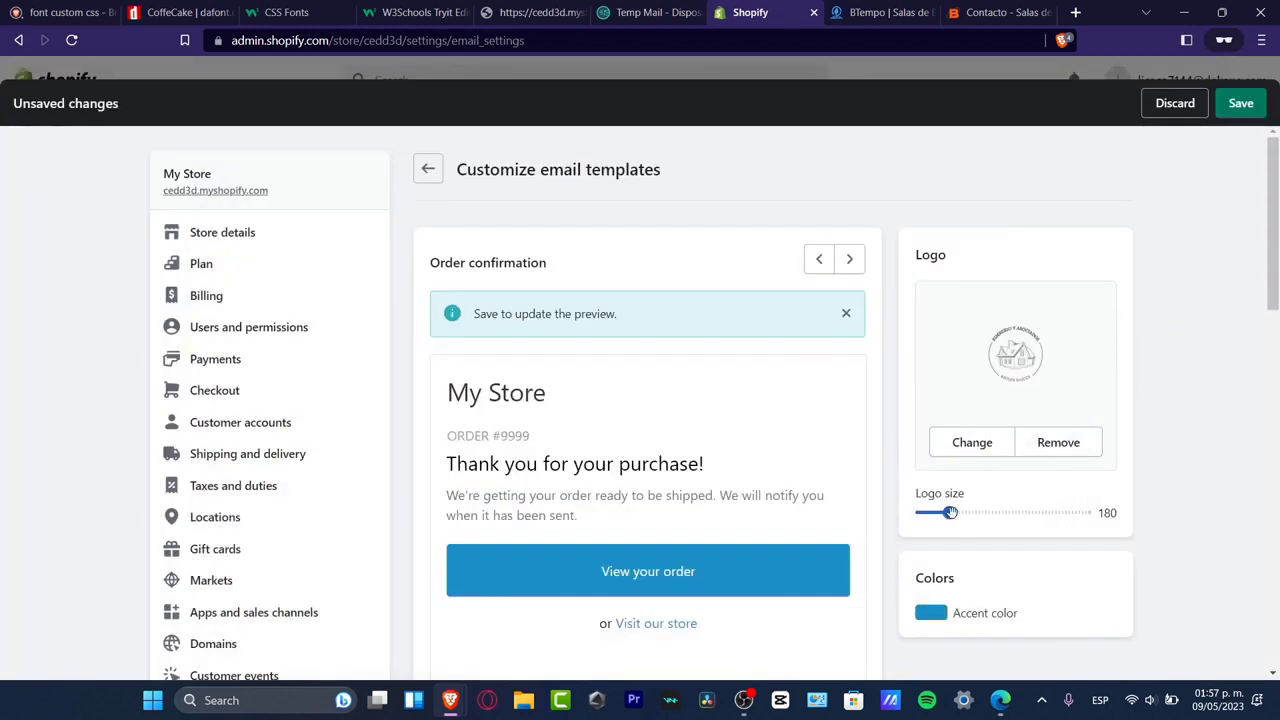
Step: Set the logo size to 394 and save the email template settings
{"action": "left_click_drag", "start_coordinate": [949, 512], "coordinate": [1040, 512]}
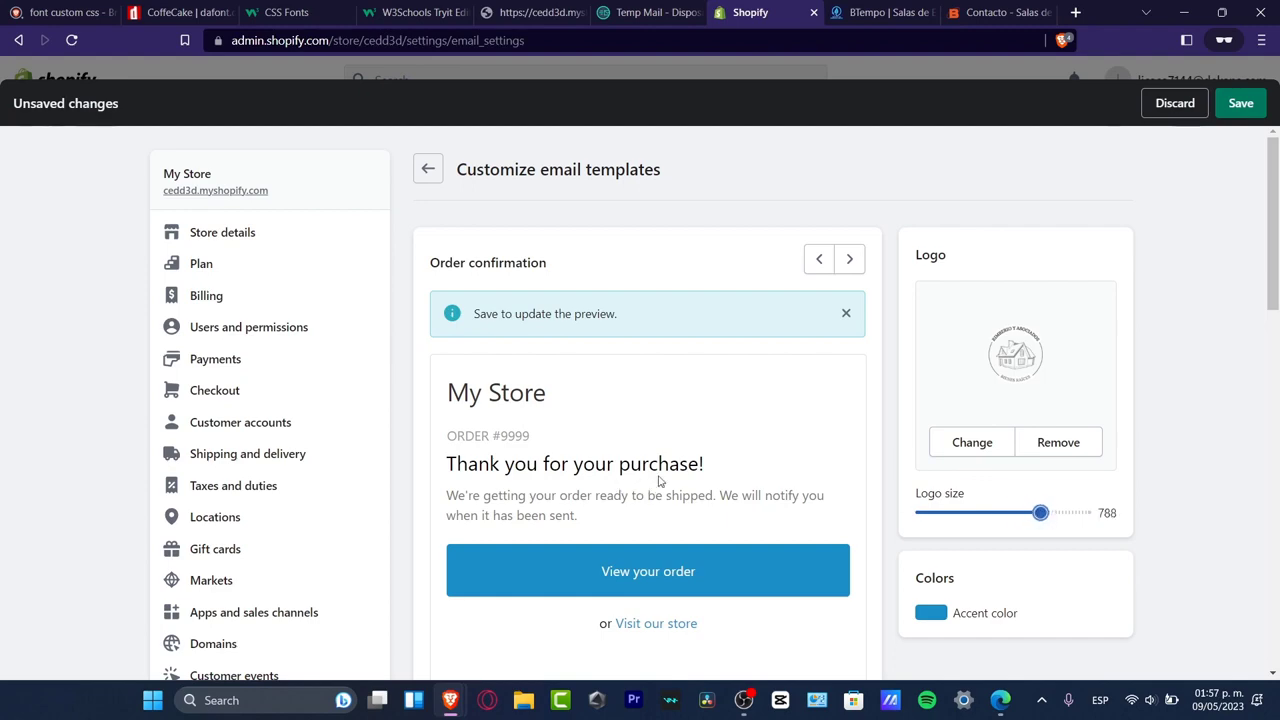
{"action": "scroll", "coordinate": [697, 477], "scroll_direction": "down", "scroll_amount": 3}
{"action": "scroll", "coordinate": [702, 480], "scroll_direction": "up", "scroll_amount": 3}
{"action": "left_click_drag", "start_coordinate": [1044, 513], "coordinate": [980, 514]}
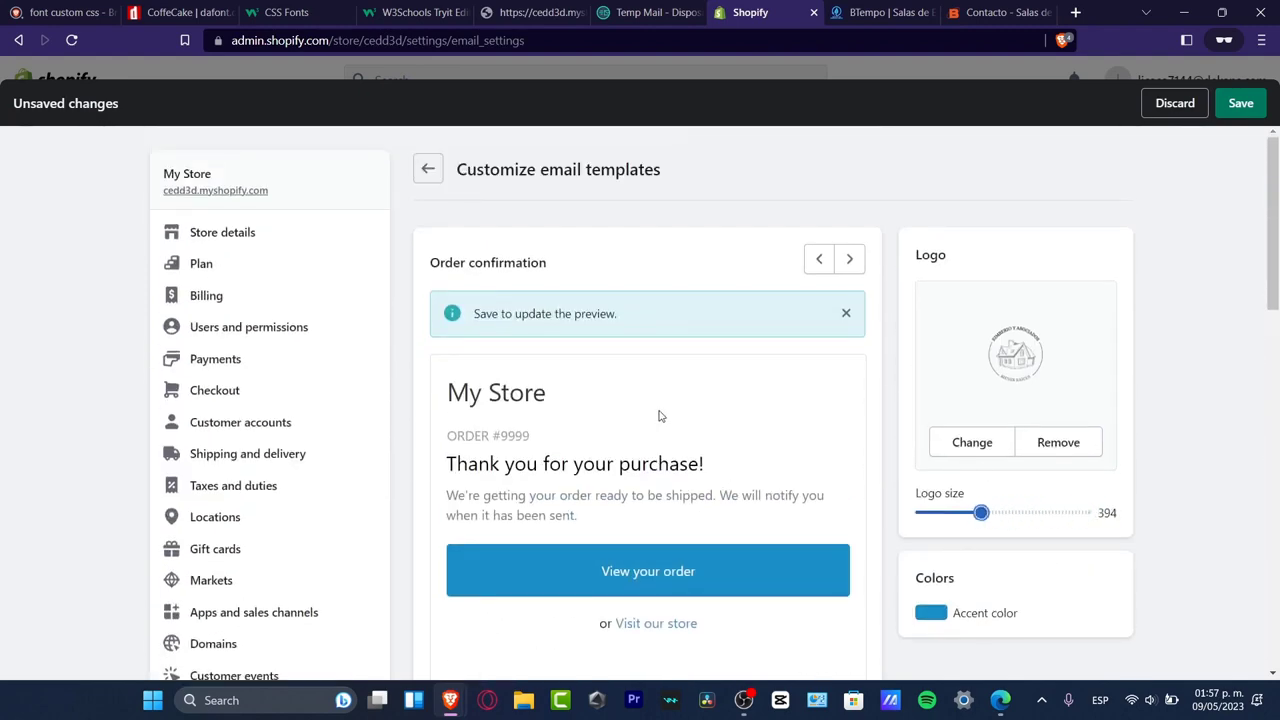
{"action": "left_click", "coordinate": [845, 315]}
{"action": "scroll", "coordinate": [833, 428], "scroll_direction": "down", "scroll_amount": 10}
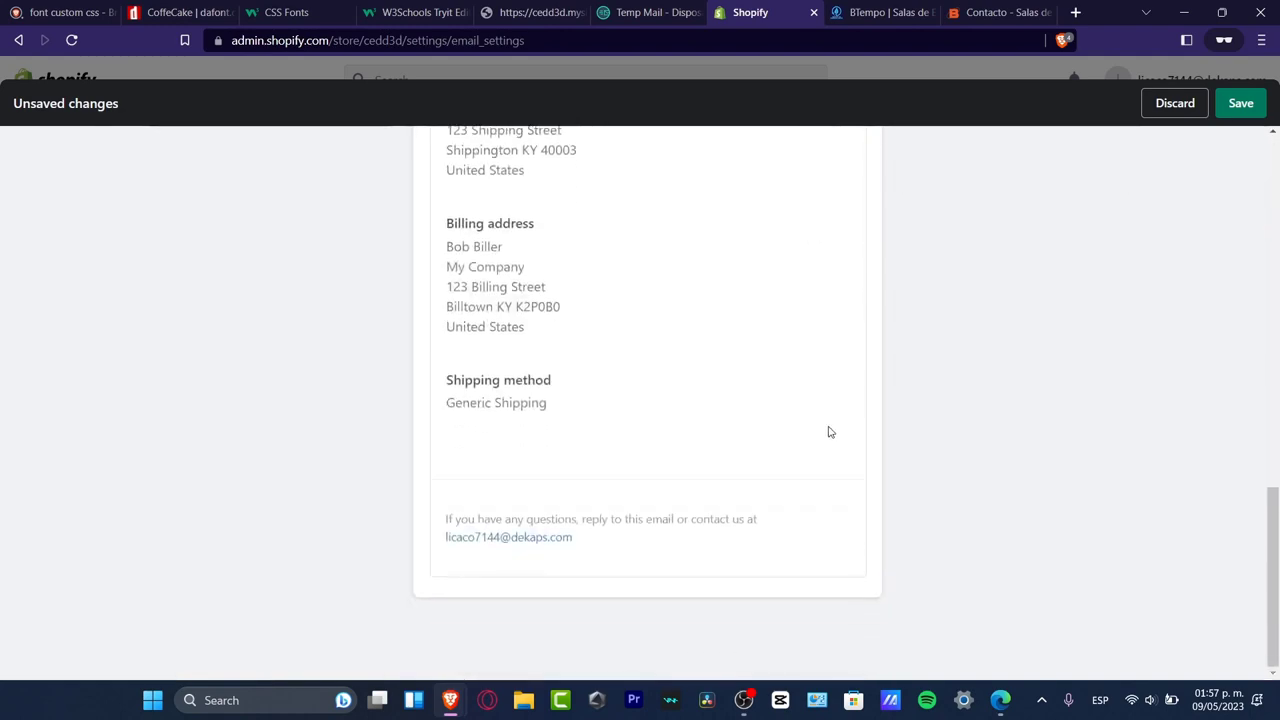
{"action": "scroll", "coordinate": [829, 429], "scroll_direction": "up", "scroll_amount": 10}
{"action": "left_click", "coordinate": [1255, 112]}
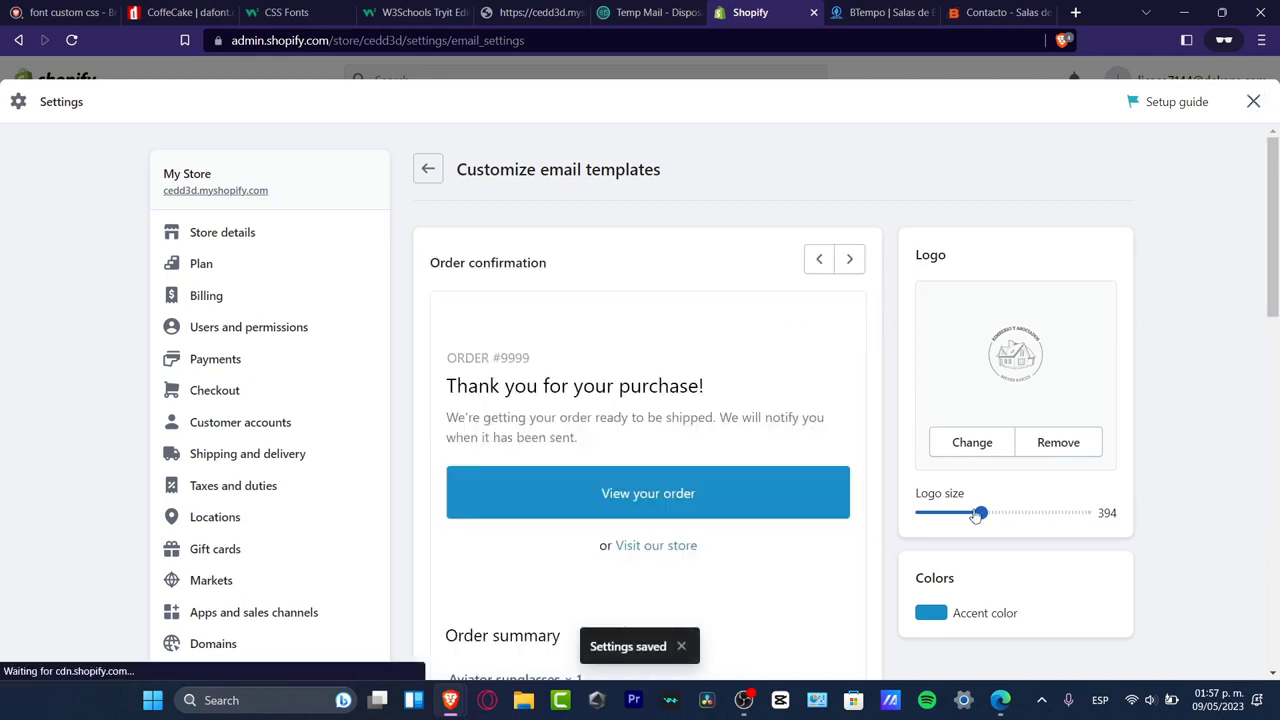
Step: Reduce the email logo size to 118 and save the template settings
{"action": "left_click", "coordinate": [977, 514]}
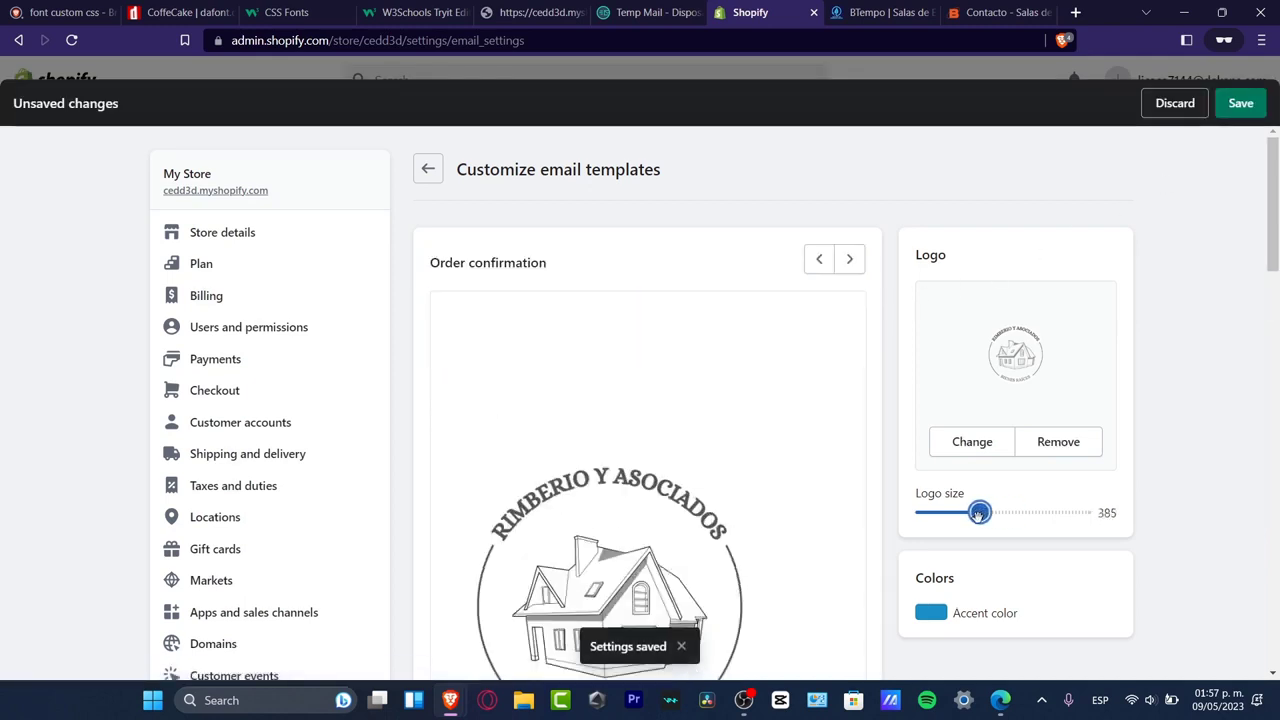
{"action": "left_click_drag", "start_coordinate": [979, 512], "coordinate": [957, 513]}
{"action": "scroll", "coordinate": [694, 530], "scroll_direction": "down", "scroll_amount": 6}
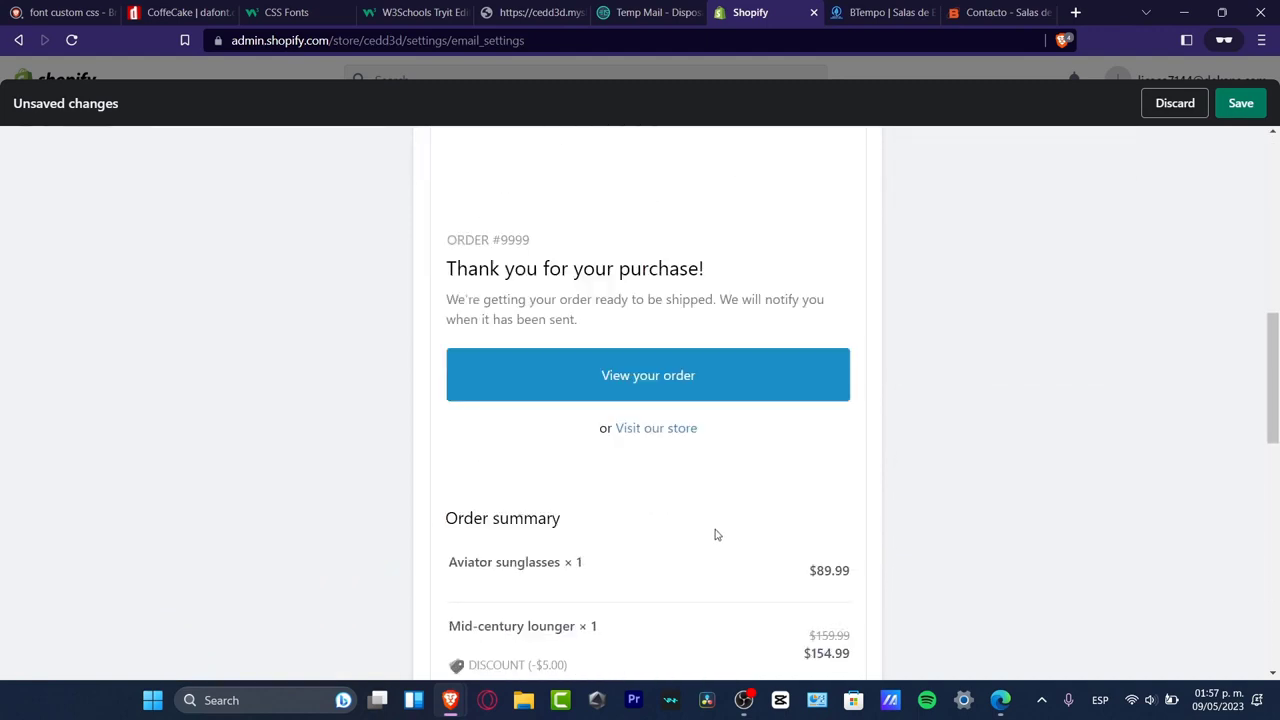
{"action": "scroll", "coordinate": [715, 535], "scroll_direction": "up", "scroll_amount": 5}
{"action": "left_click_drag", "start_coordinate": [955, 262], "coordinate": [918, 261]}
{"action": "left_click", "coordinate": [941, 260]}
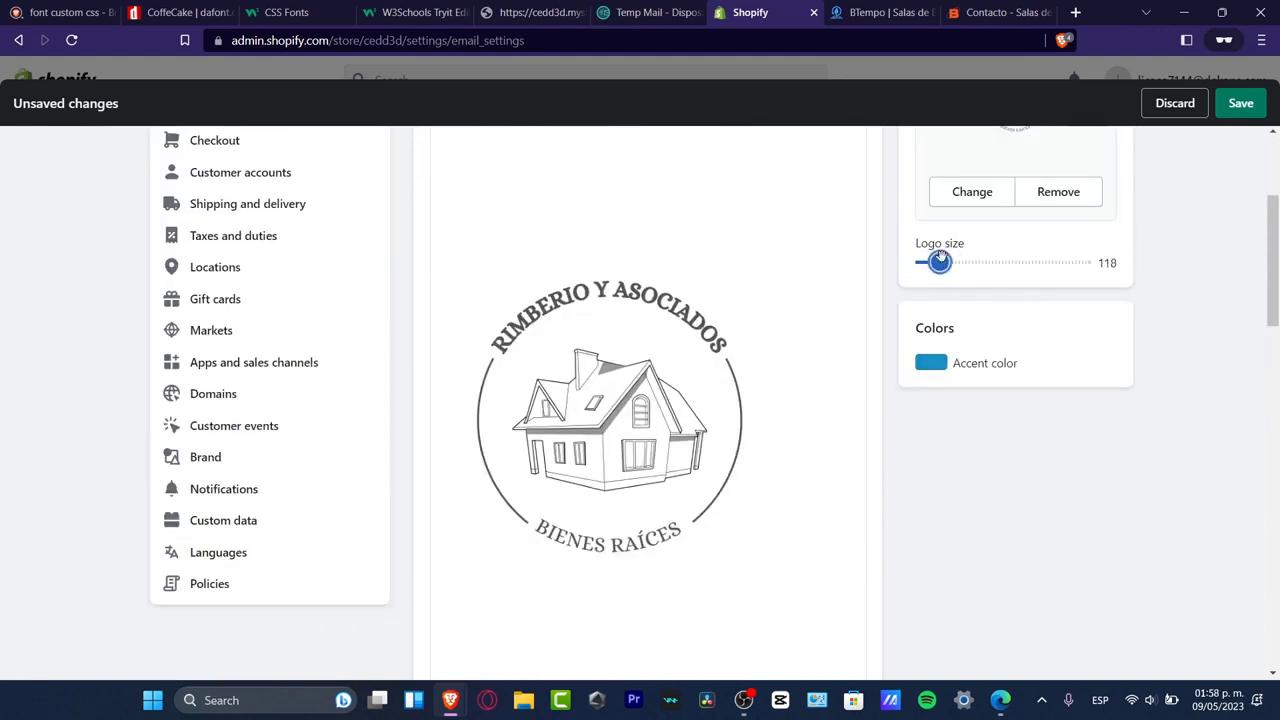
{"action": "left_click", "coordinate": [1238, 104]}
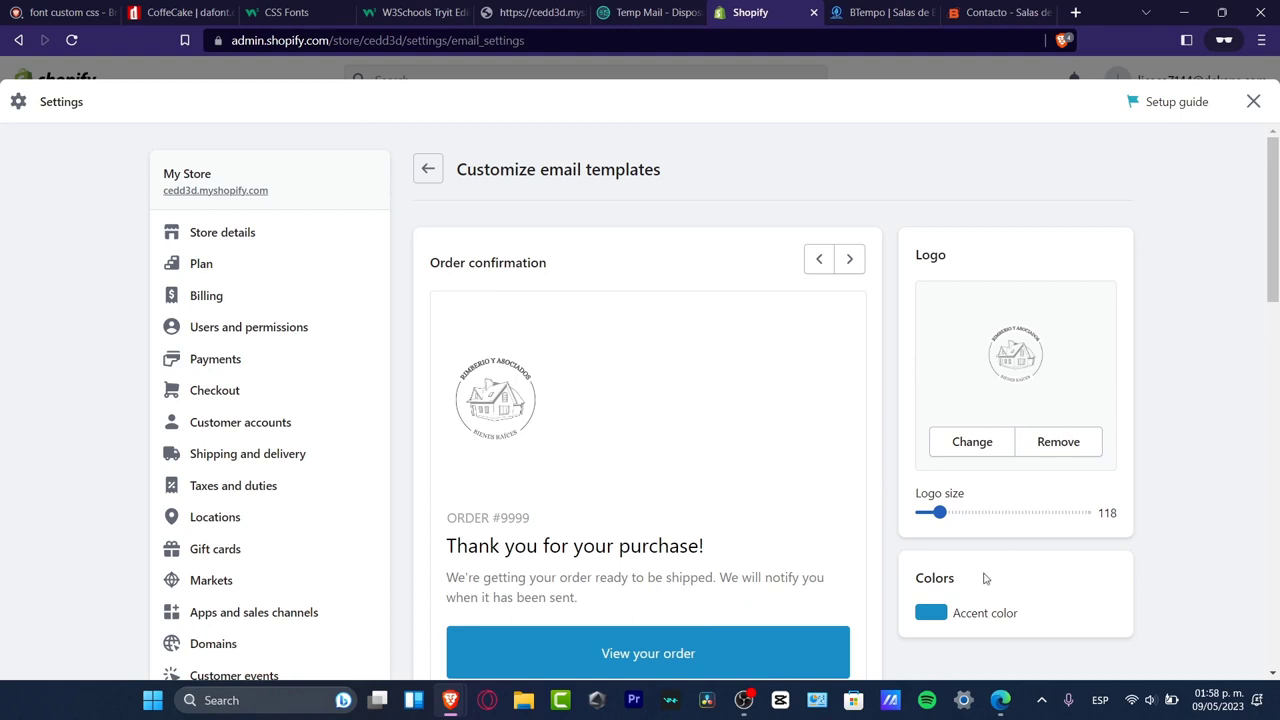
Step: Change the email templates' accent color to turquoise #00dee3 and save the settings
{"action": "left_click", "coordinate": [931, 613]}
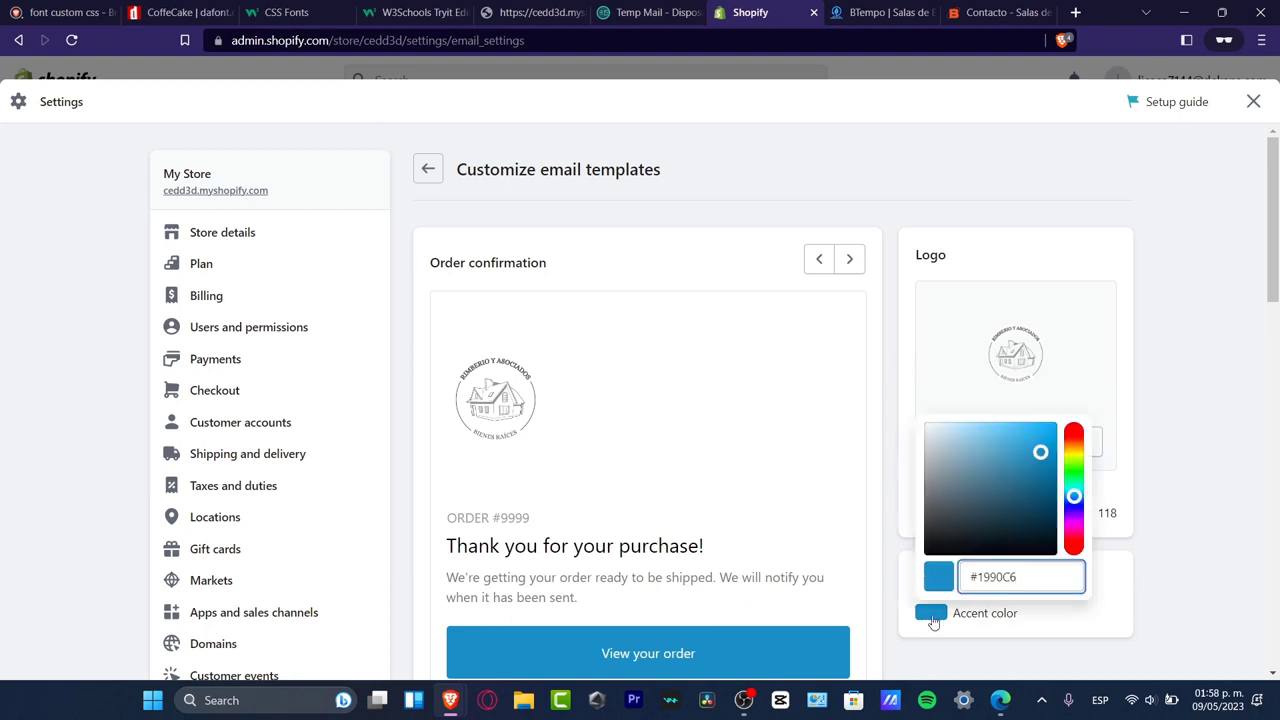
{"action": "left_click_drag", "start_coordinate": [1073, 497], "coordinate": [1054, 437]}
{"action": "left_click", "coordinate": [1077, 491]}
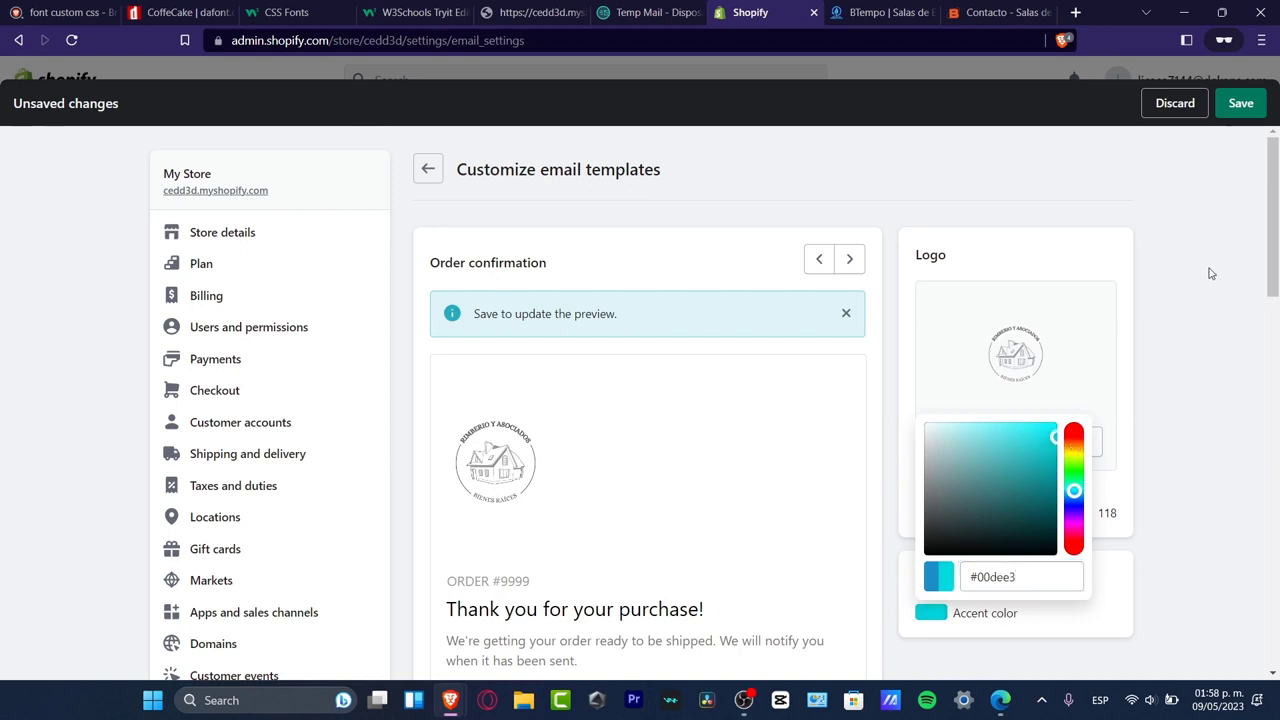
{"action": "left_click", "coordinate": [1241, 103]}
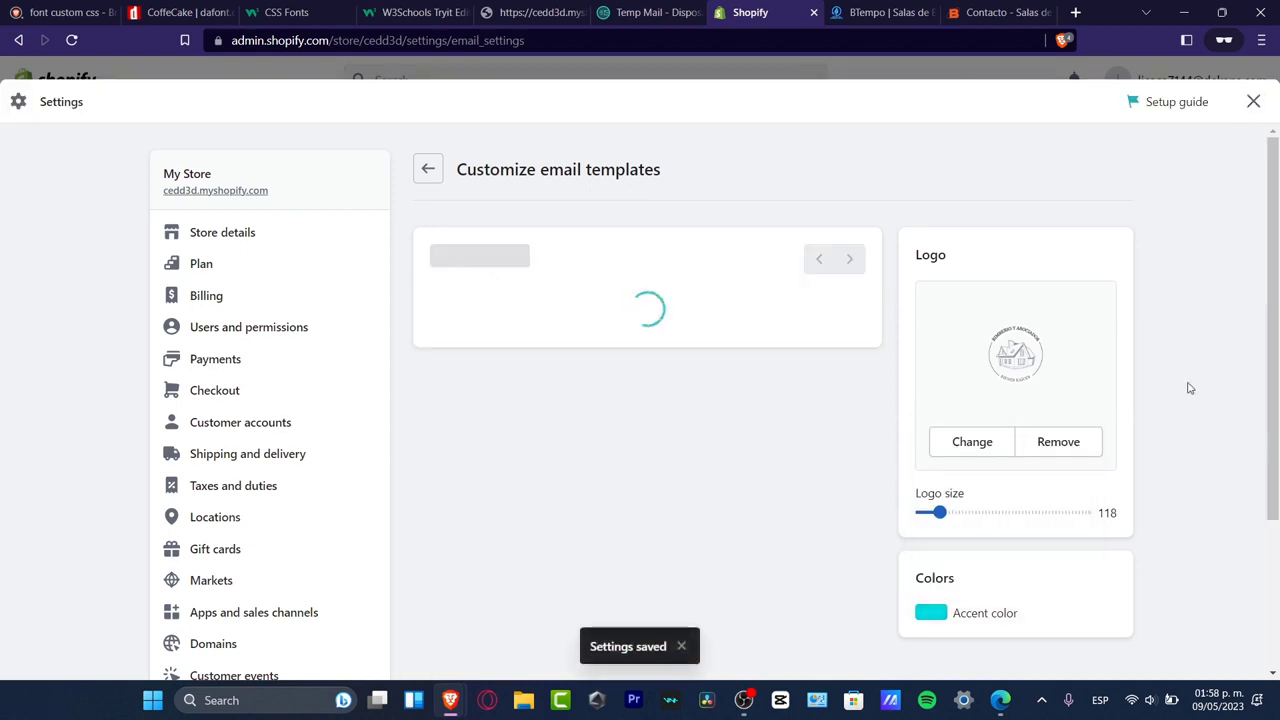
Step: Review the full order confirmation email preview, and switch the preview to the Order edited template
{"action": "scroll", "coordinate": [748, 401], "scroll_direction": "down", "scroll_amount": 3}
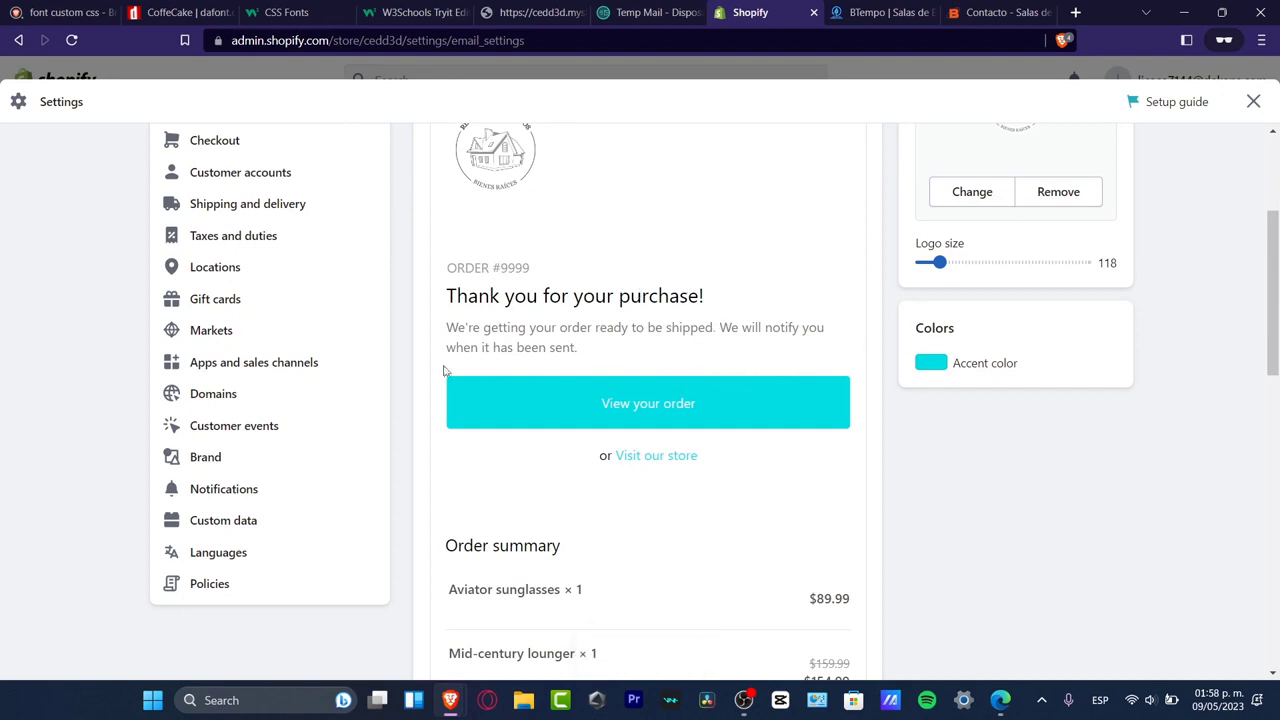
{"action": "scroll", "coordinate": [727, 497], "scroll_direction": "down", "scroll_amount": 10}
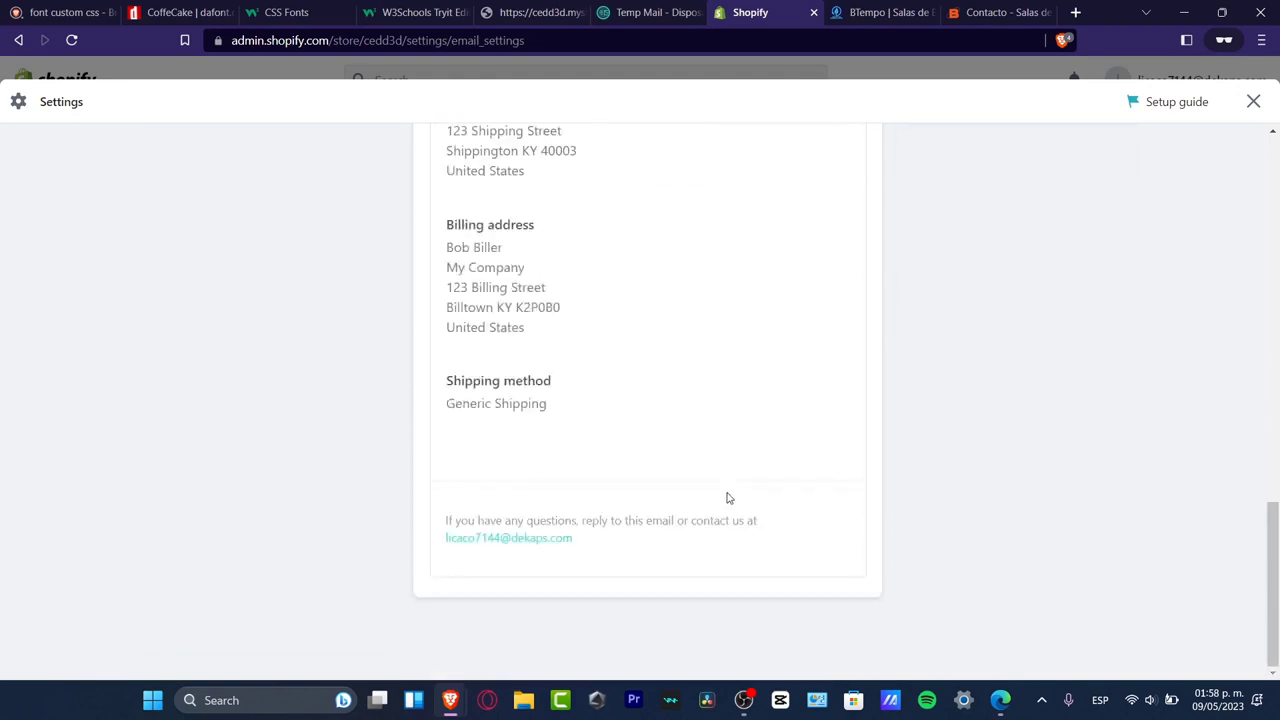
{"action": "scroll", "coordinate": [727, 496], "scroll_direction": "up", "scroll_amount": 10}
{"action": "scroll", "coordinate": [718, 482], "scroll_direction": "down", "scroll_amount": 3}
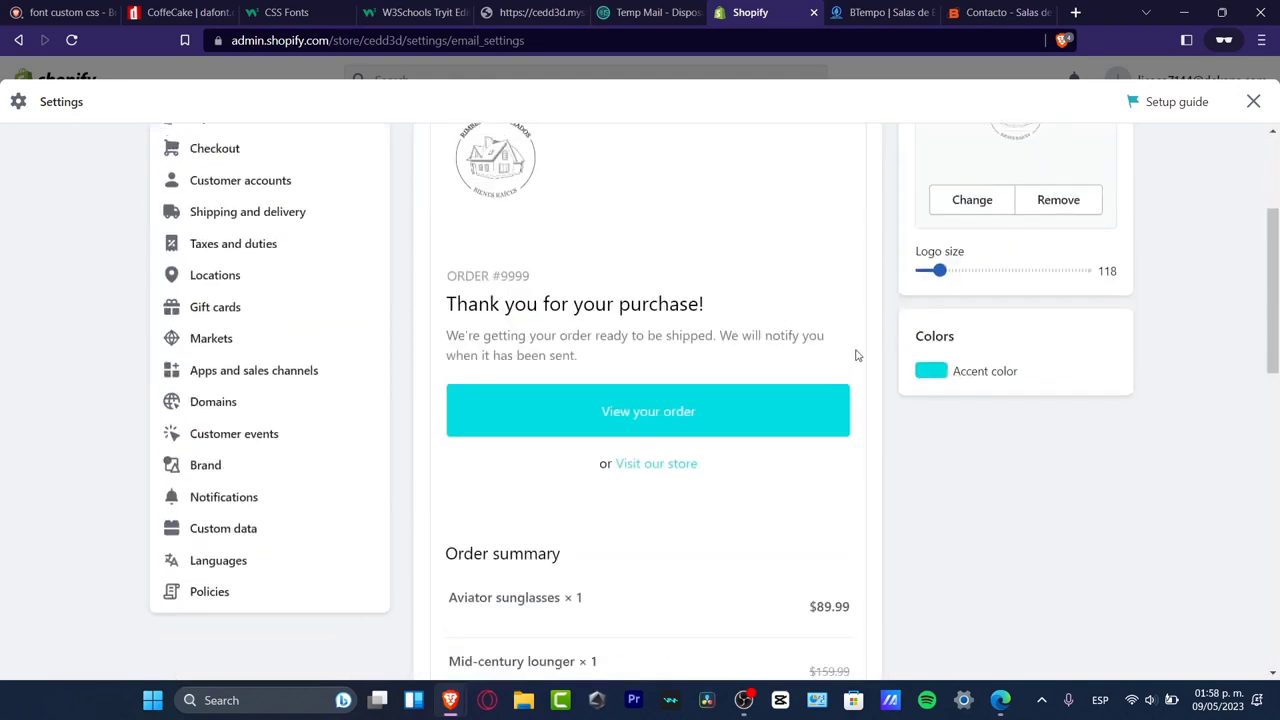
{"action": "scroll", "coordinate": [856, 320], "scroll_direction": "up", "scroll_amount": 3}
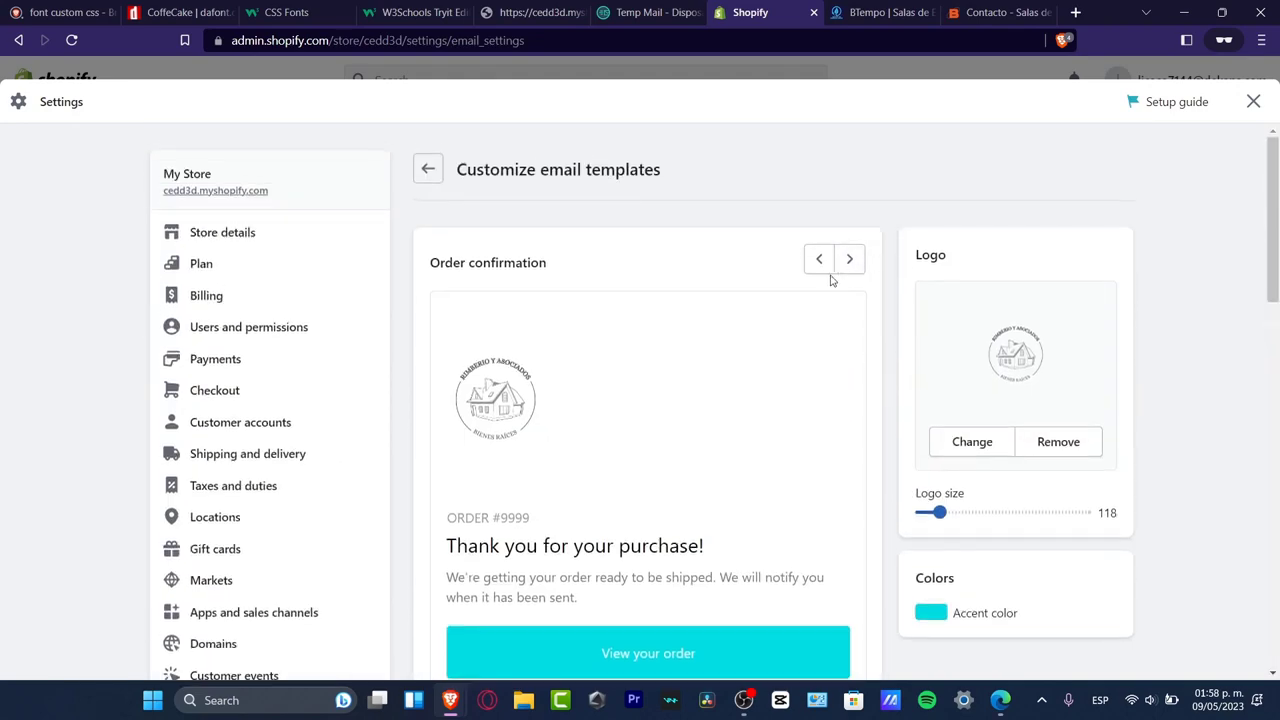
{"action": "left_click", "coordinate": [849, 262]}
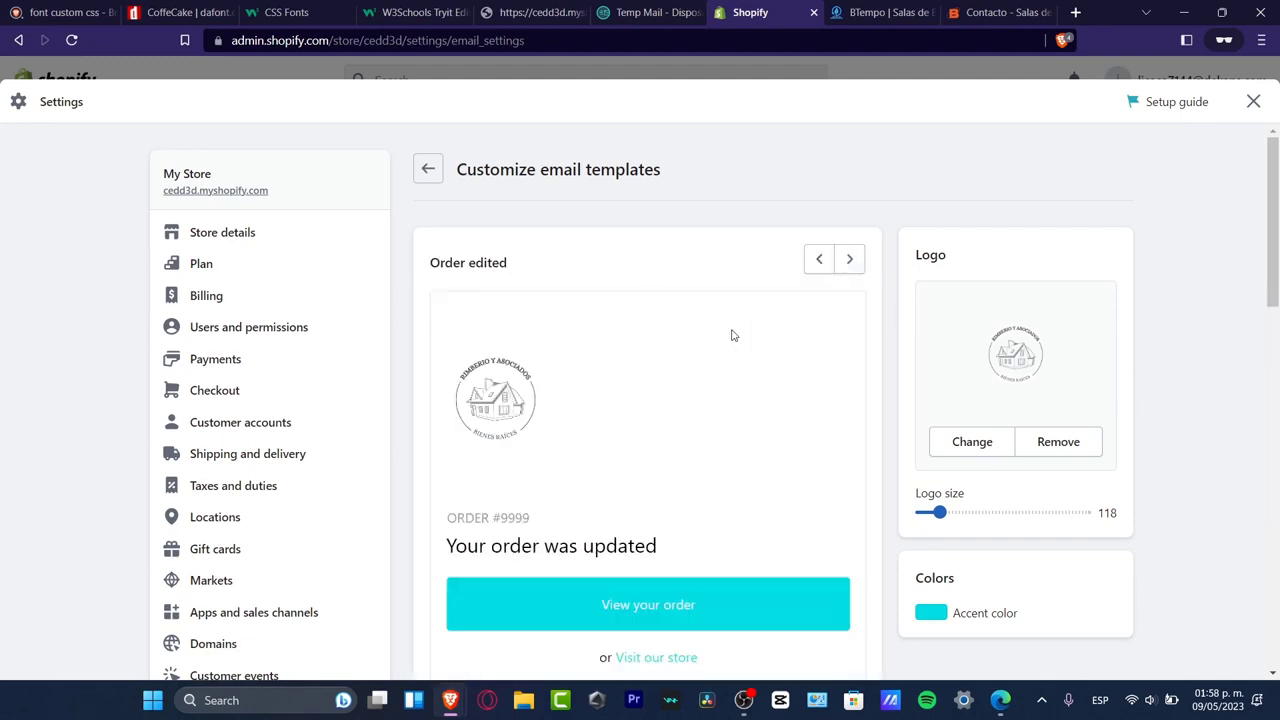
Step: Review the full Order edited email preview, and return to the notifications list
{"action": "scroll", "coordinate": [834, 431], "scroll_direction": "down", "scroll_amount": 8}
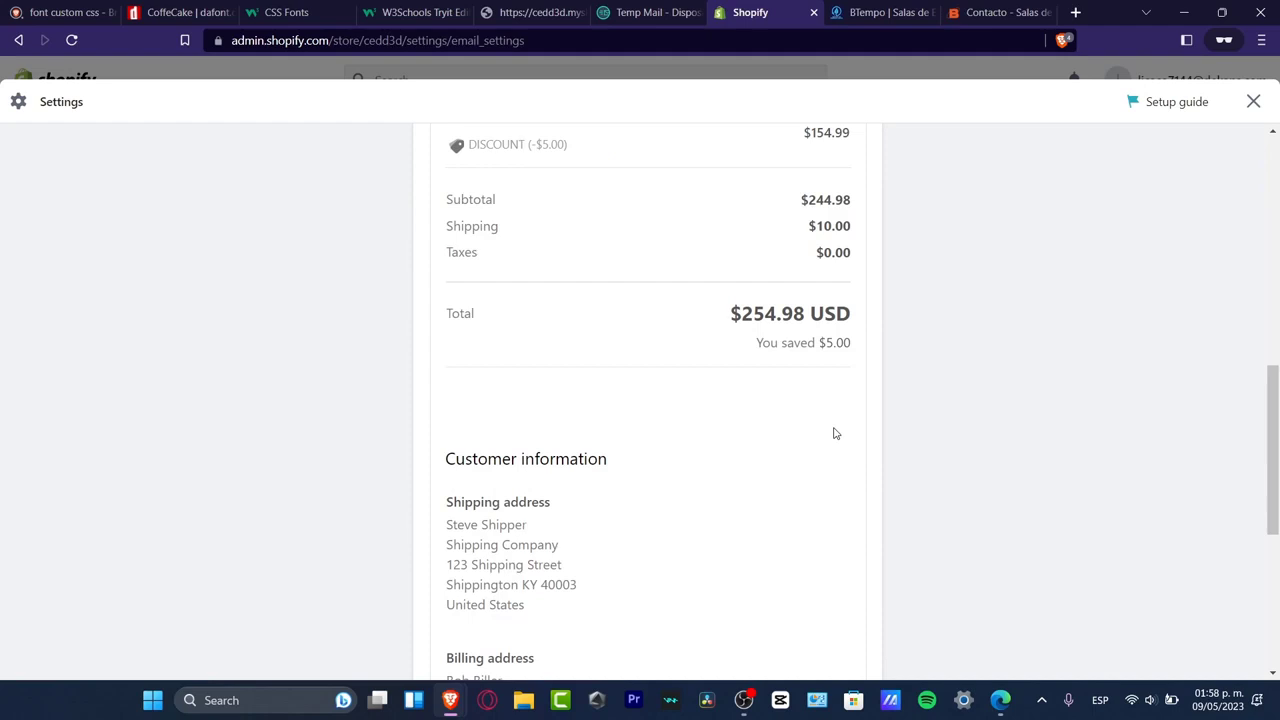
{"action": "scroll", "coordinate": [834, 432], "scroll_direction": "down", "scroll_amount": 3}
{"action": "scroll", "coordinate": [835, 432], "scroll_direction": "up", "scroll_amount": 15}
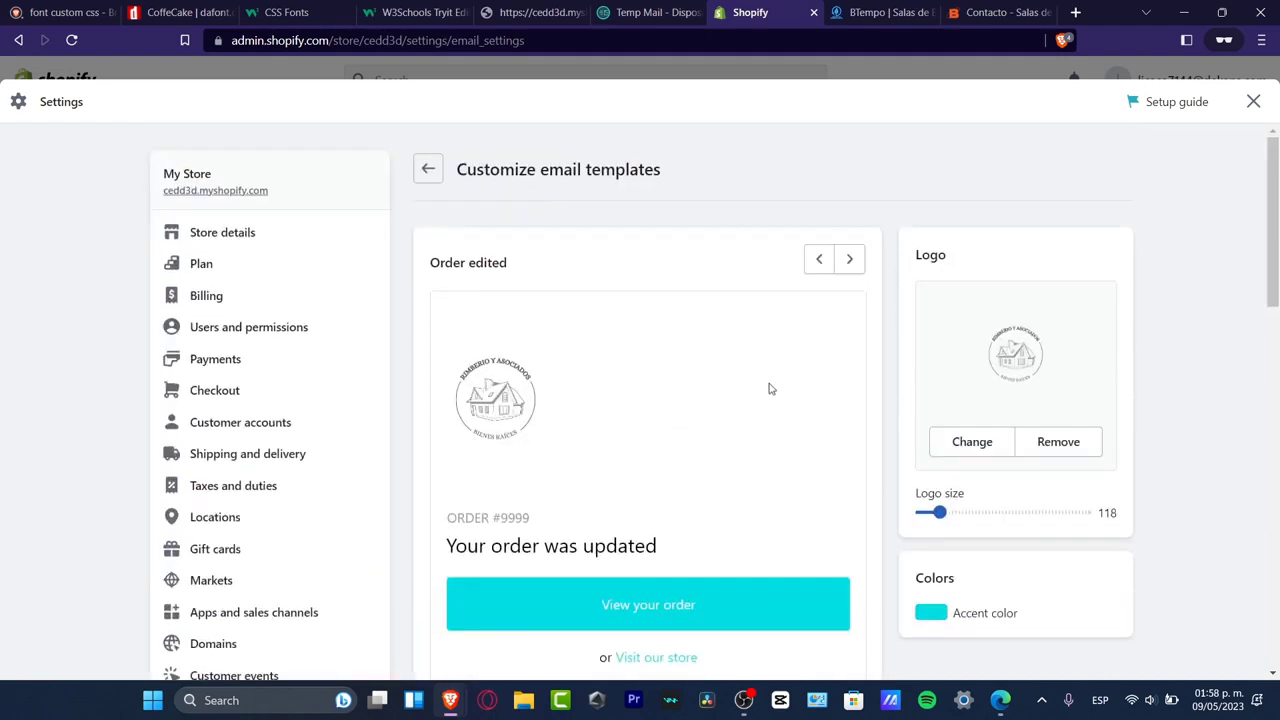
{"action": "left_click", "coordinate": [428, 169]}
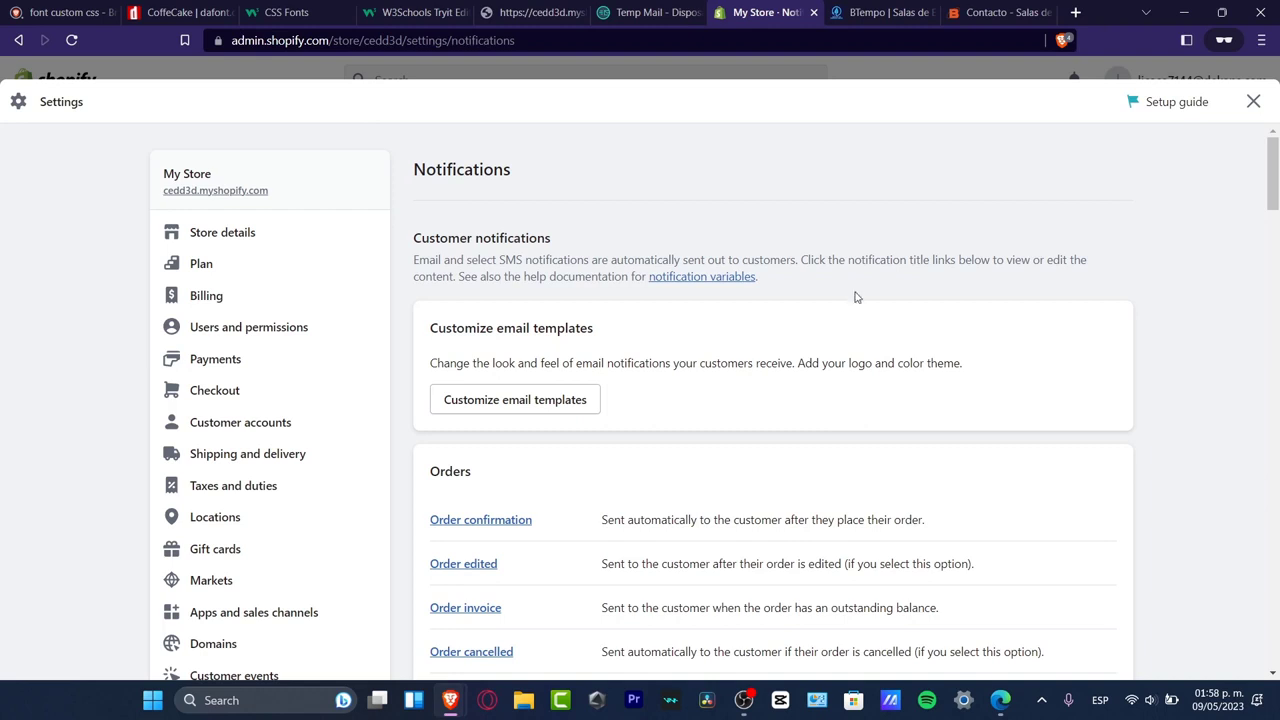
Step: Open the Order confirmation notification and review its email preview from the thank-you message down to the customer information
{"action": "left_click", "coordinate": [520, 521]}
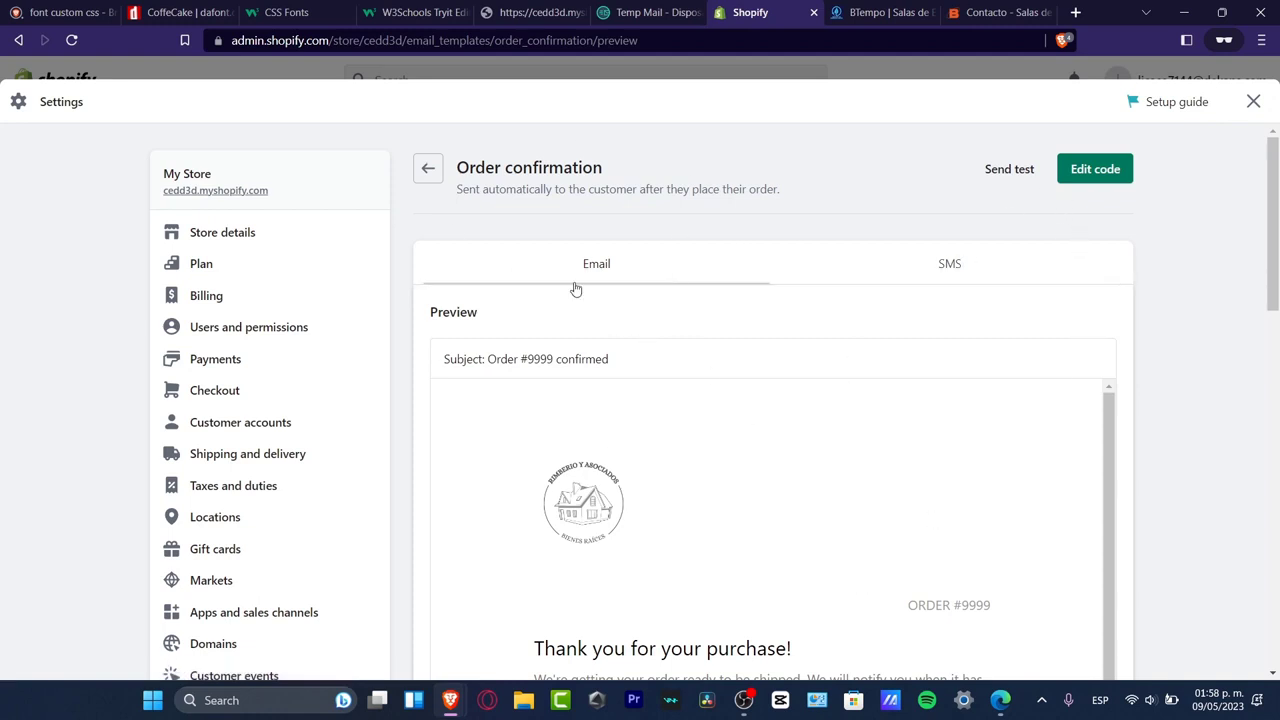
{"action": "scroll", "coordinate": [848, 540], "scroll_direction": "down", "scroll_amount": 3}
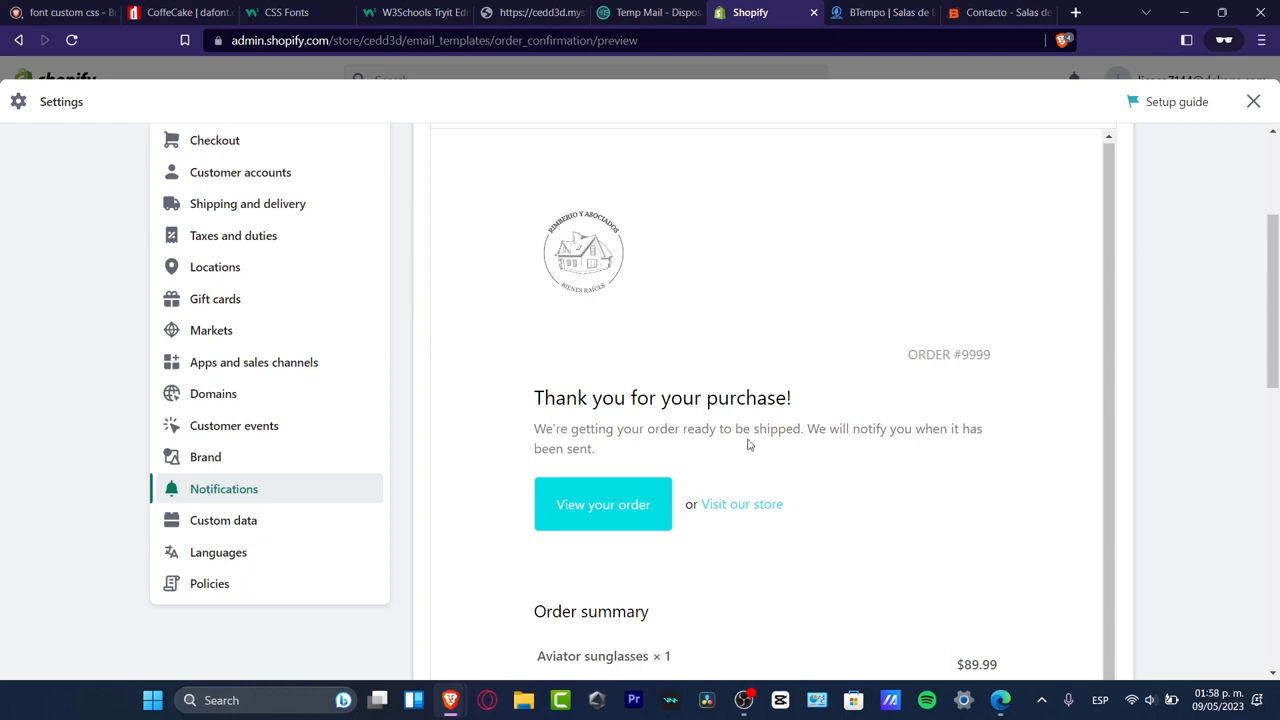
{"action": "left_click_drag", "start_coordinate": [583, 400], "coordinate": [757, 427]}
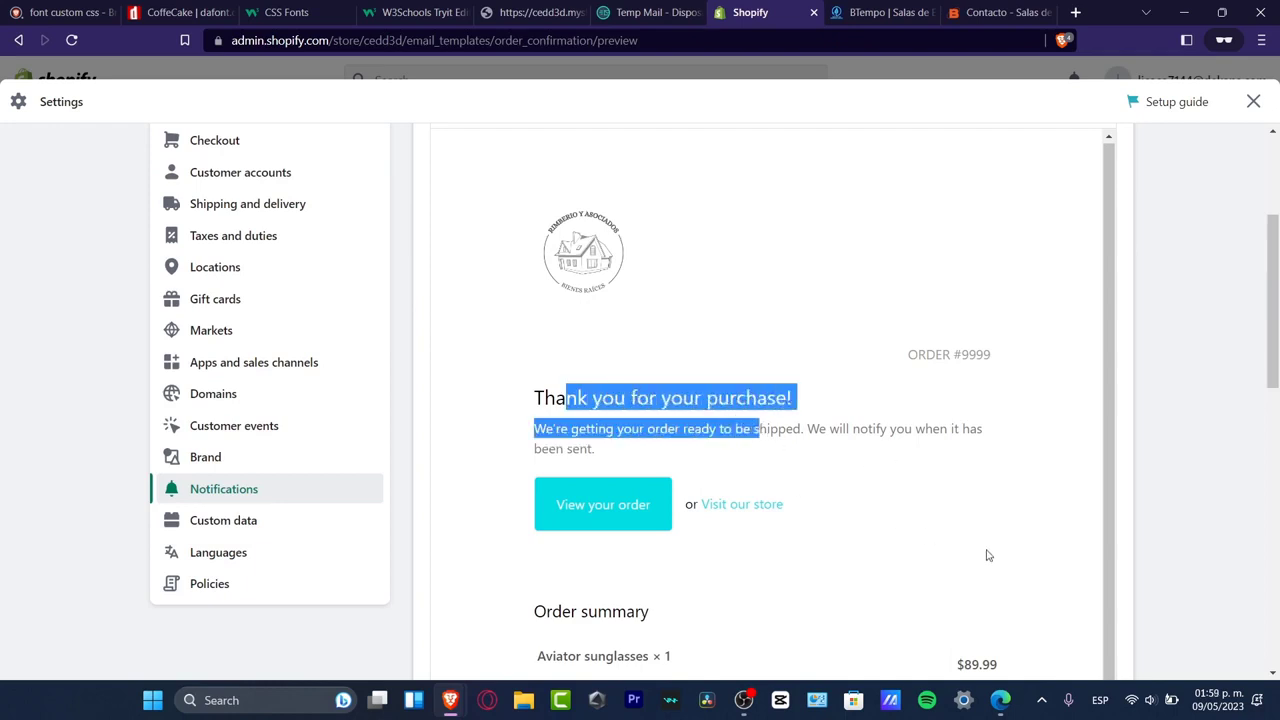
{"action": "scroll", "coordinate": [986, 554], "scroll_direction": "down", "scroll_amount": 5}
{"action": "scroll", "coordinate": [986, 557], "scroll_direction": "down", "scroll_amount": 3}
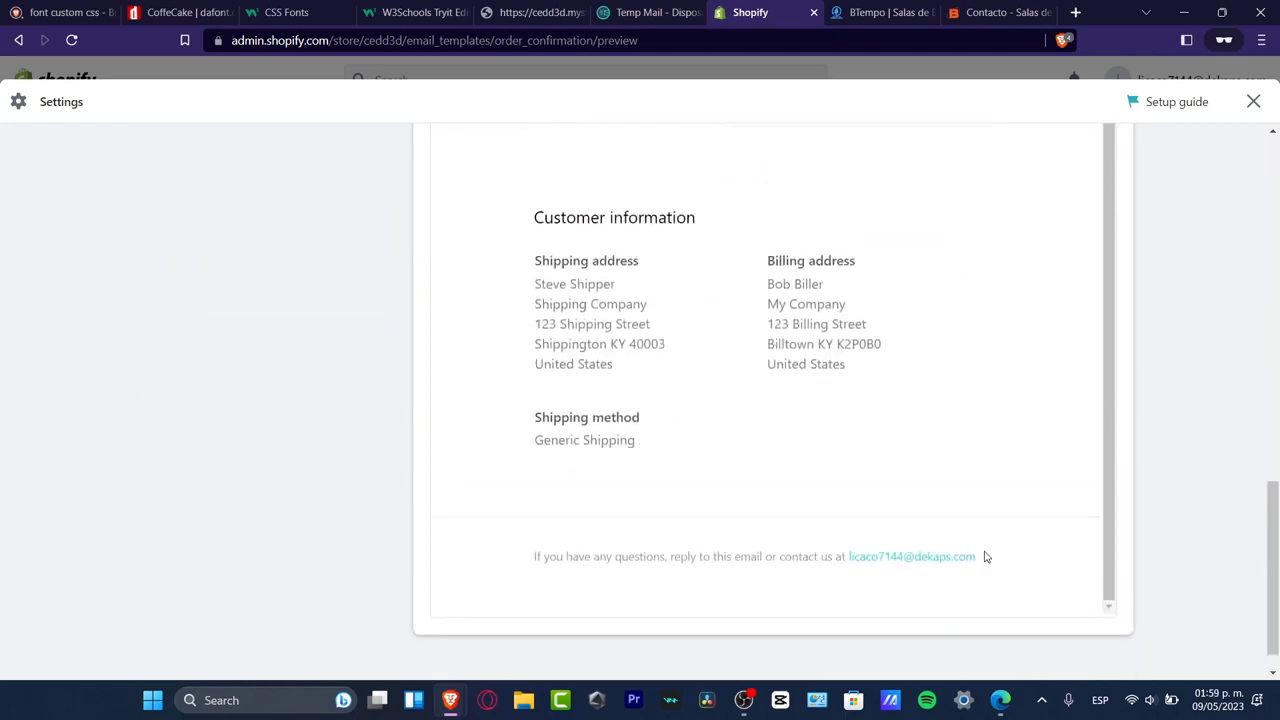
{"action": "scroll", "coordinate": [997, 557], "scroll_direction": "up", "scroll_amount": 10}
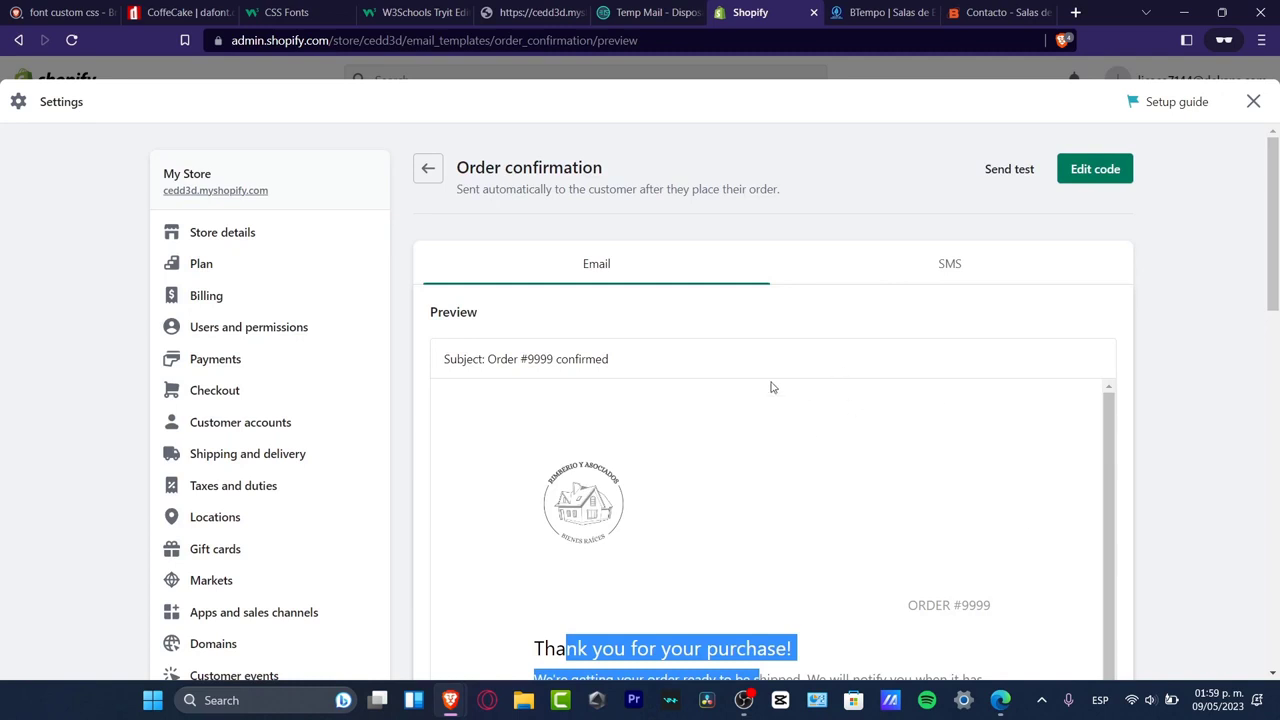
Step: Open the Order confirmation template's code and examine its liquid variables, email subject and HTML email body sections
{"action": "left_click", "coordinate": [1090, 172]}
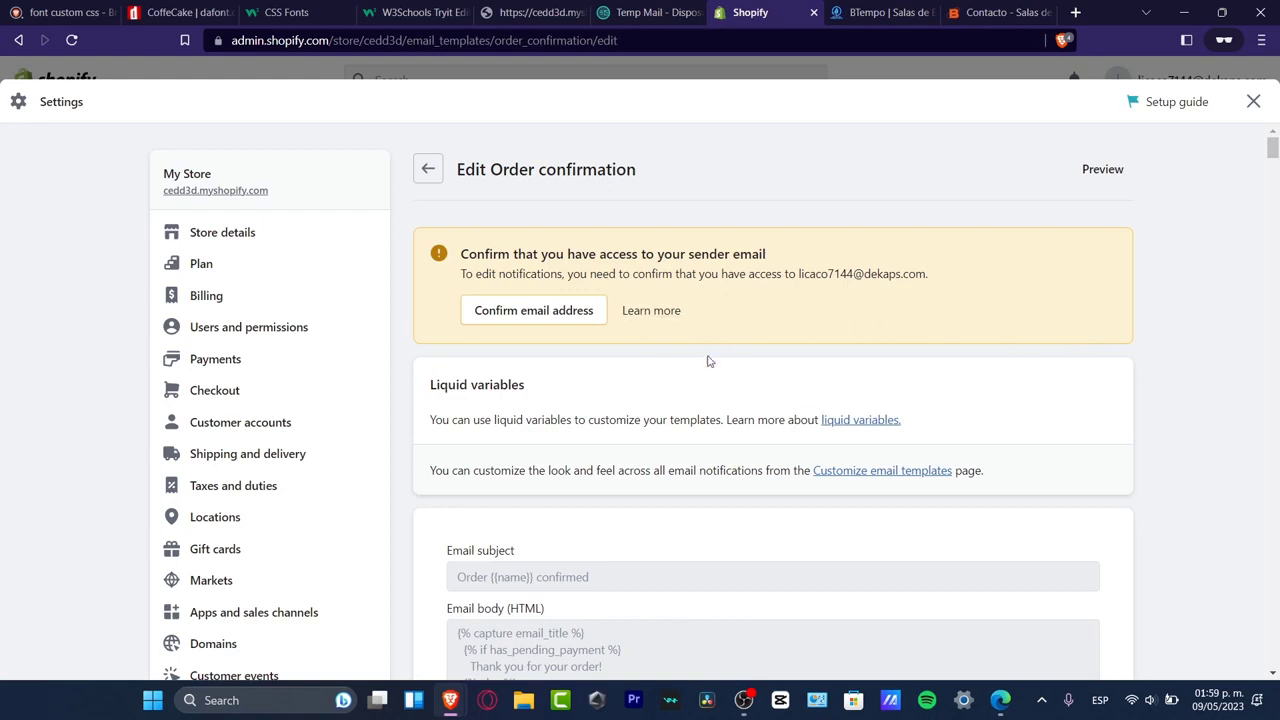
{"action": "left_click_drag", "start_coordinate": [487, 376], "coordinate": [548, 387]}
{"action": "scroll", "coordinate": [945, 326], "scroll_direction": "down", "scroll_amount": 5}
{"action": "scroll", "coordinate": [945, 326], "scroll_direction": "up", "scroll_amount": 3}
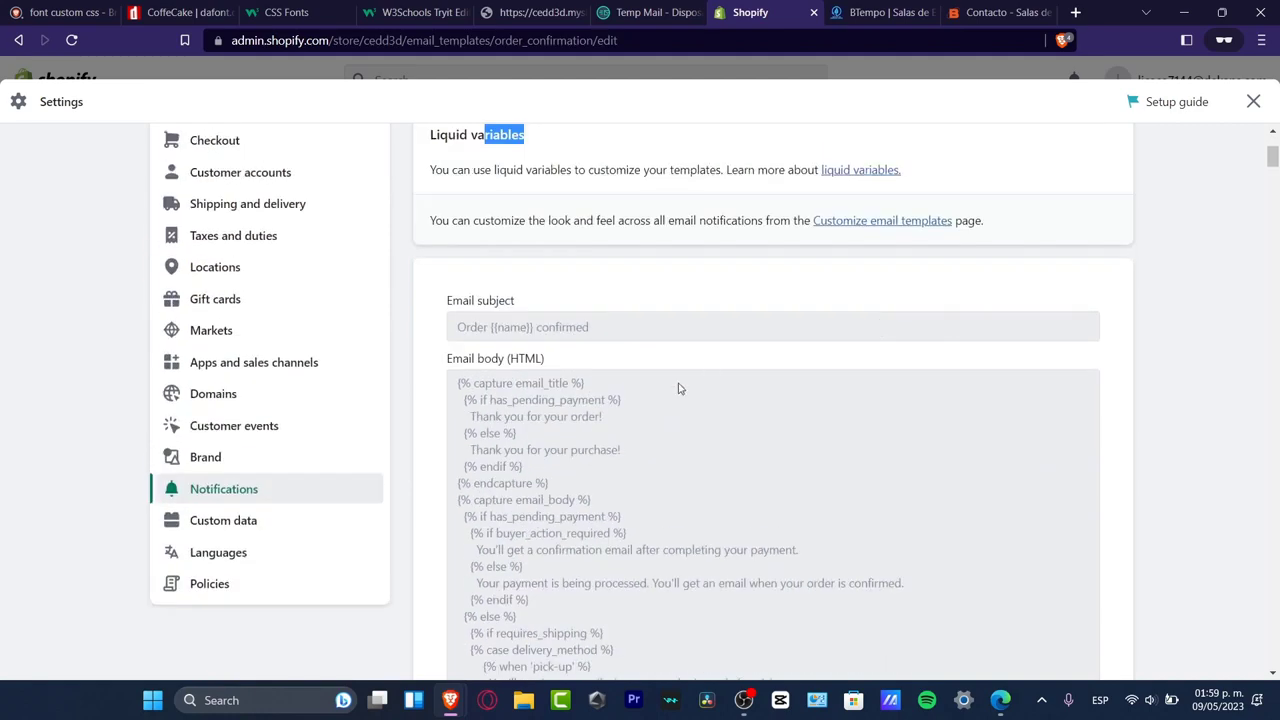
{"action": "left_click", "coordinate": [677, 389]}
{"action": "left_click_drag", "start_coordinate": [468, 362], "coordinate": [632, 412]}
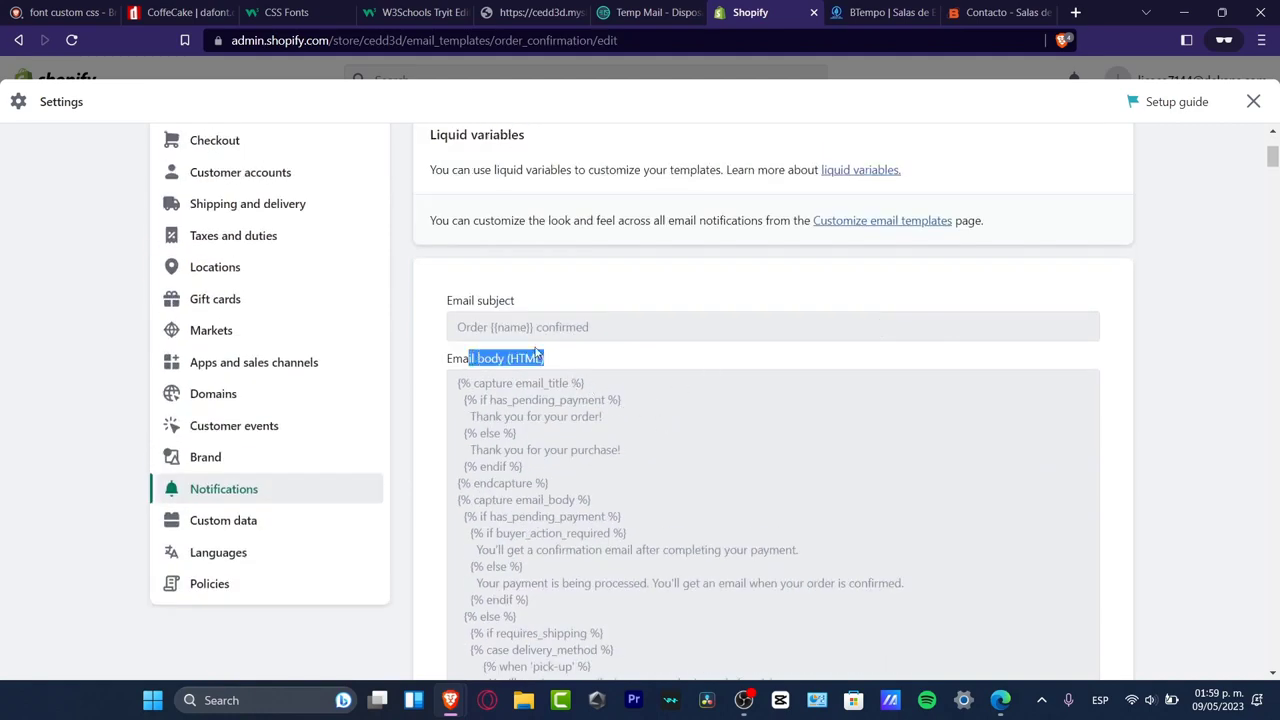
{"action": "left_click_drag", "start_coordinate": [463, 302], "coordinate": [533, 322]}
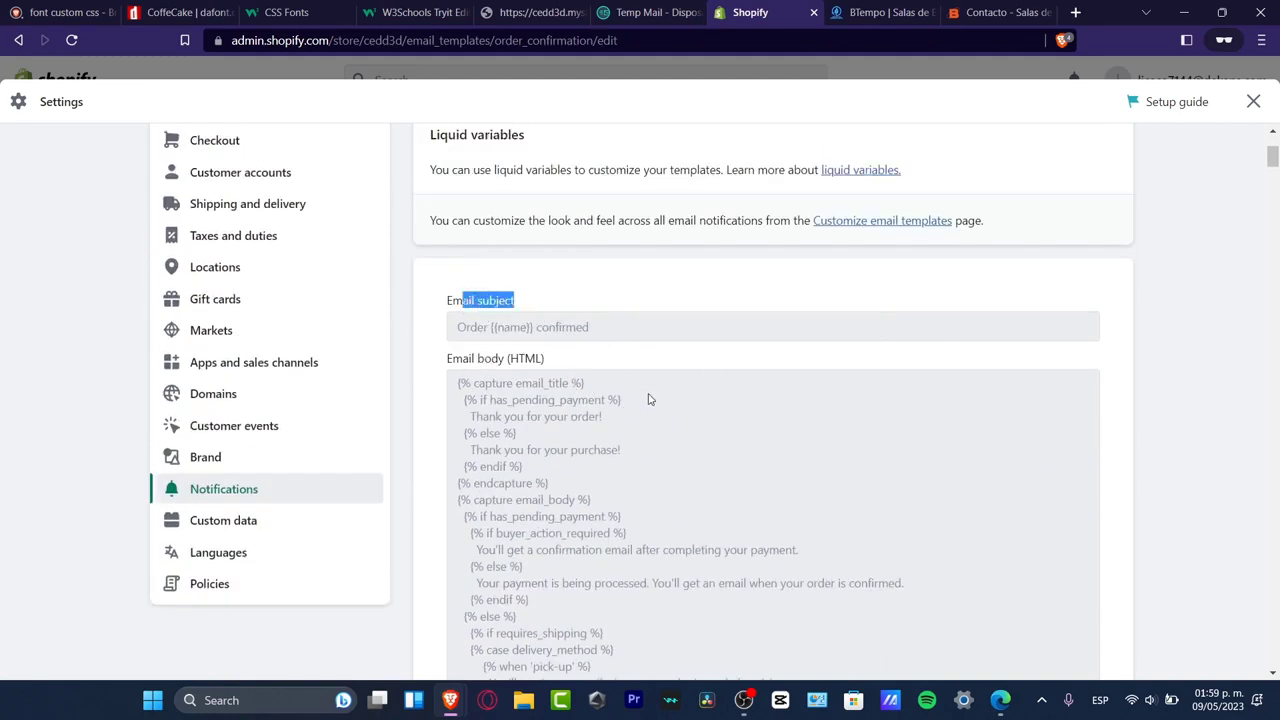
Step: Look through the Order confirmation email's HTML body code, from the head styles to the payment section
{"action": "scroll", "coordinate": [648, 399], "scroll_direction": "down", "scroll_amount": 15}
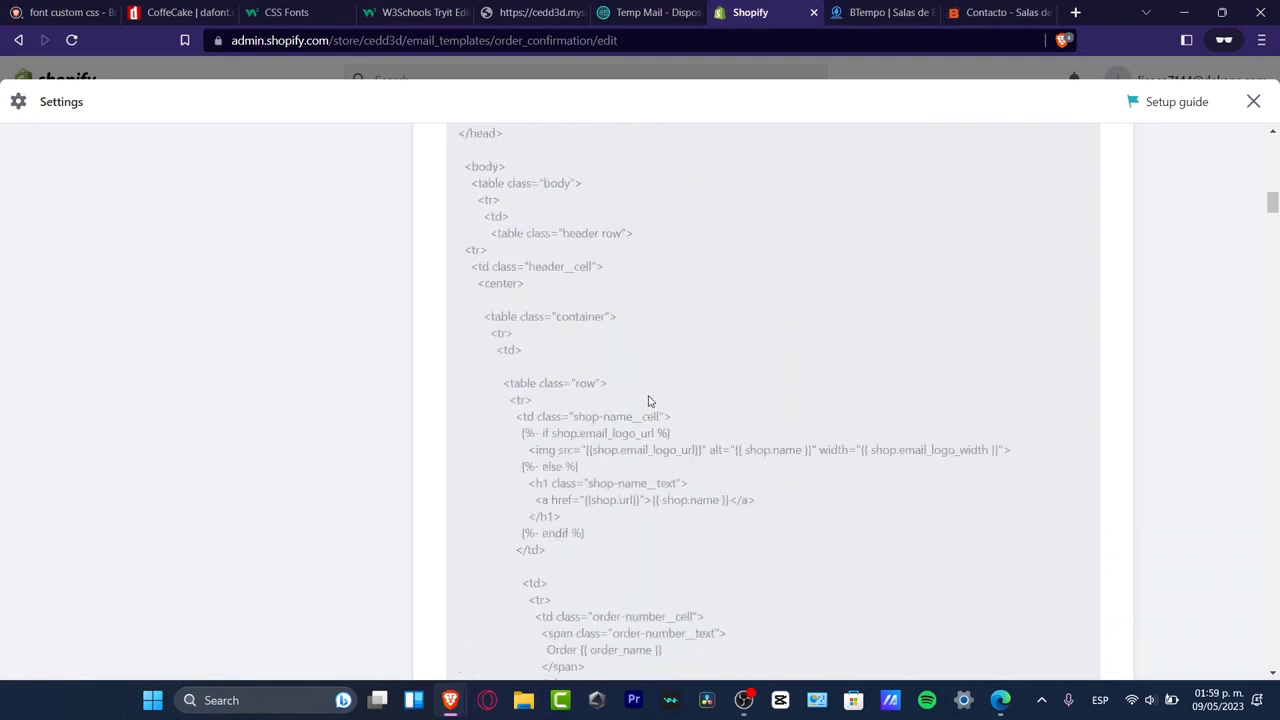
{"action": "scroll", "coordinate": [648, 399], "scroll_direction": "down", "scroll_amount": 3}
{"action": "scroll", "coordinate": [648, 399], "scroll_direction": "up", "scroll_amount": 3}
{"action": "scroll", "coordinate": [648, 401], "scroll_direction": "up", "scroll_amount": 3}
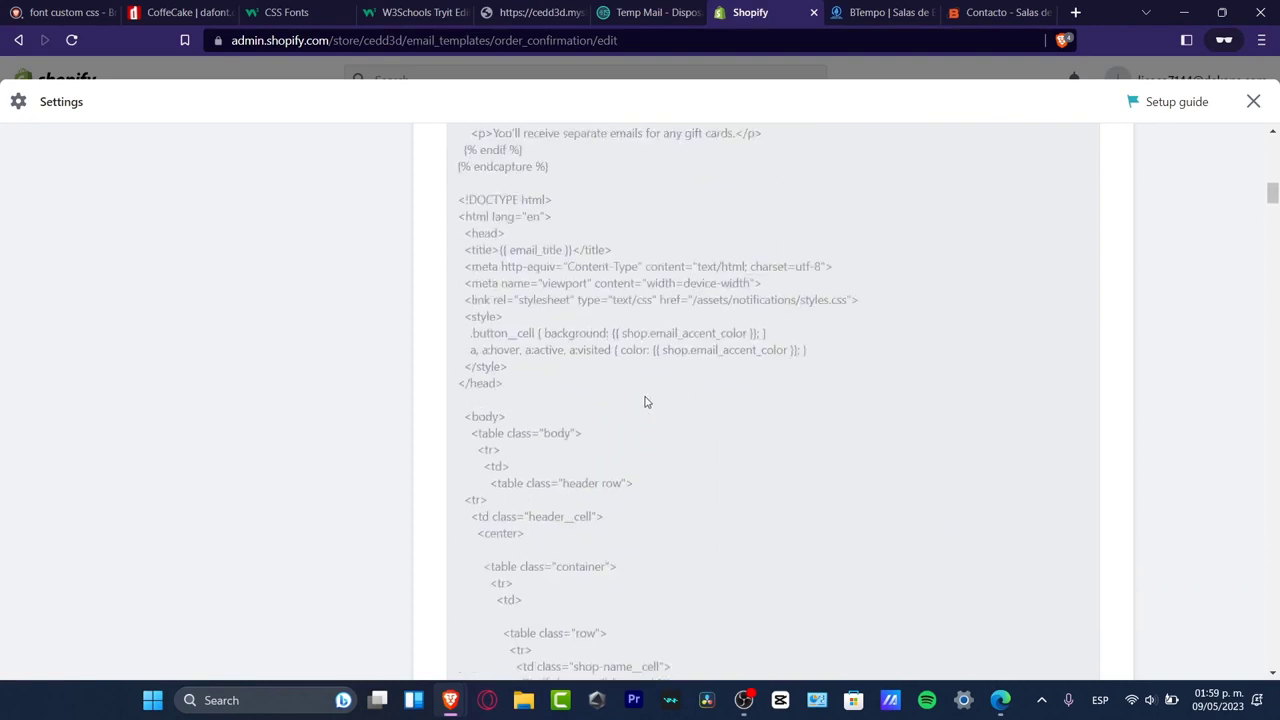
{"action": "scroll", "coordinate": [645, 402], "scroll_direction": "down", "scroll_amount": 15}
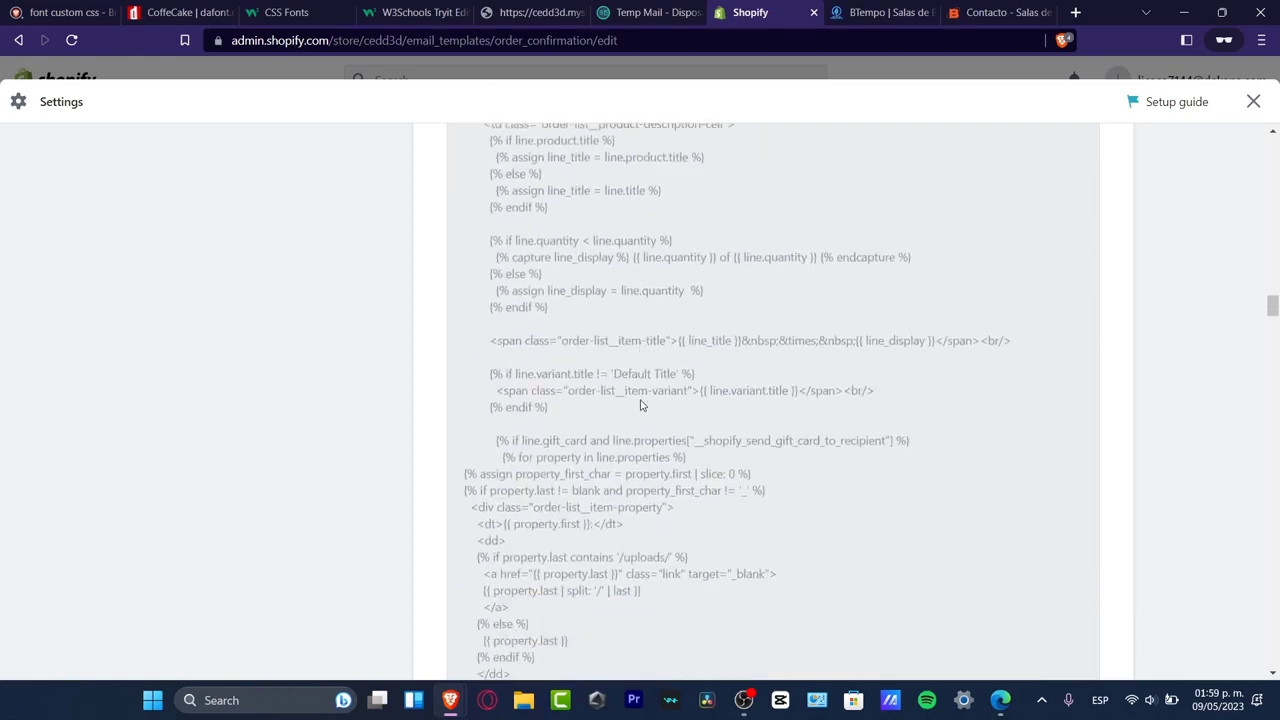
{"action": "scroll", "coordinate": [641, 405], "scroll_direction": "down", "scroll_amount": 15}
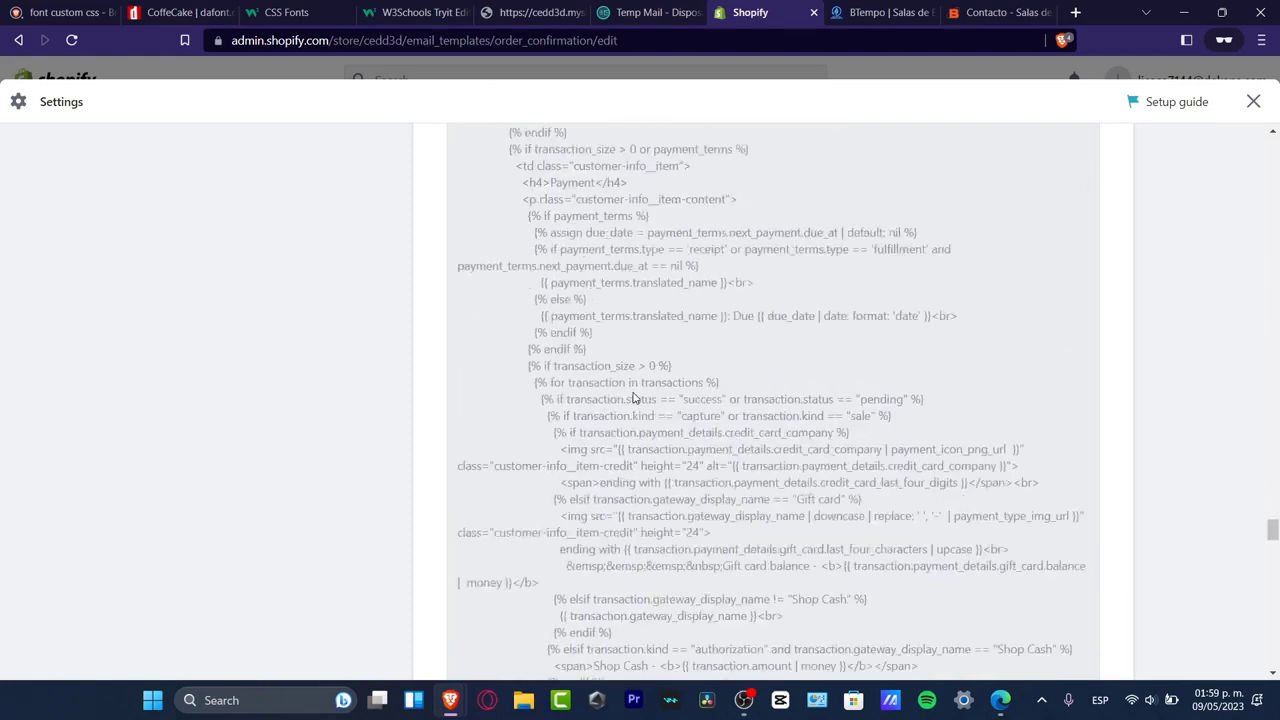
{"action": "scroll", "coordinate": [632, 398], "scroll_direction": "up", "scroll_amount": 20}
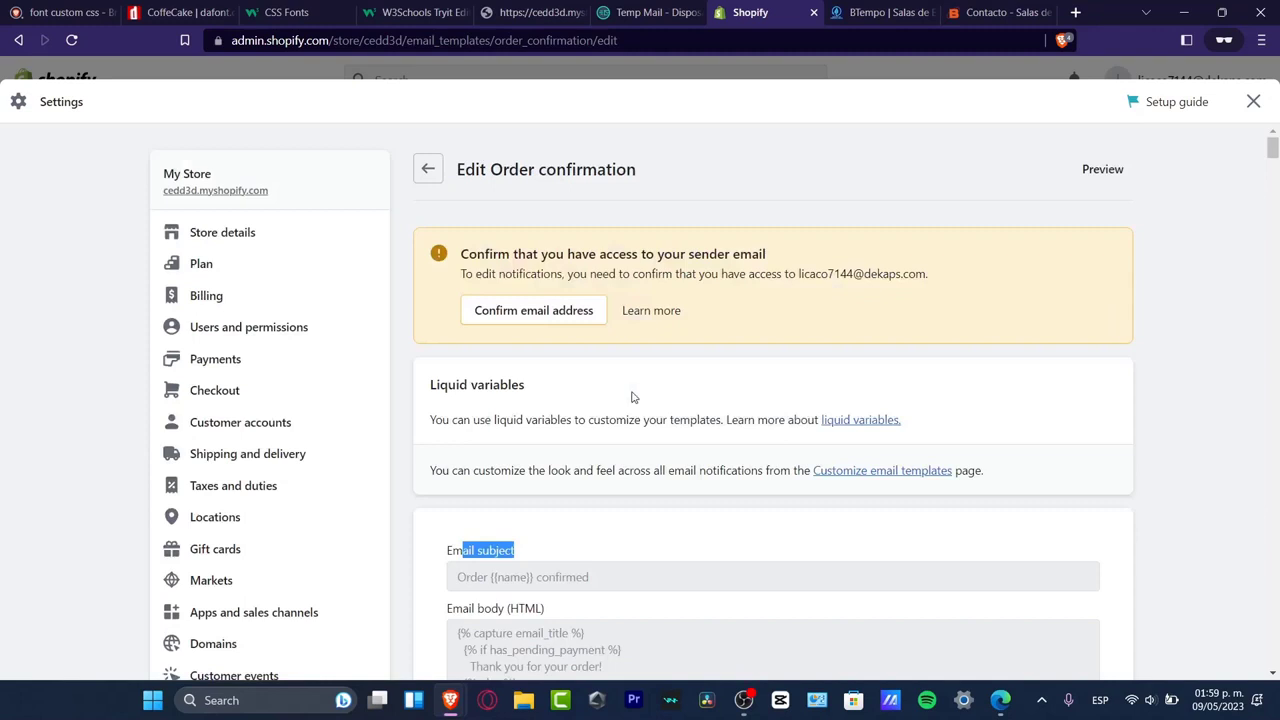
Step: Open the sender email settings to confirm access to the store's sender address
{"action": "left_click", "coordinate": [555, 316]}
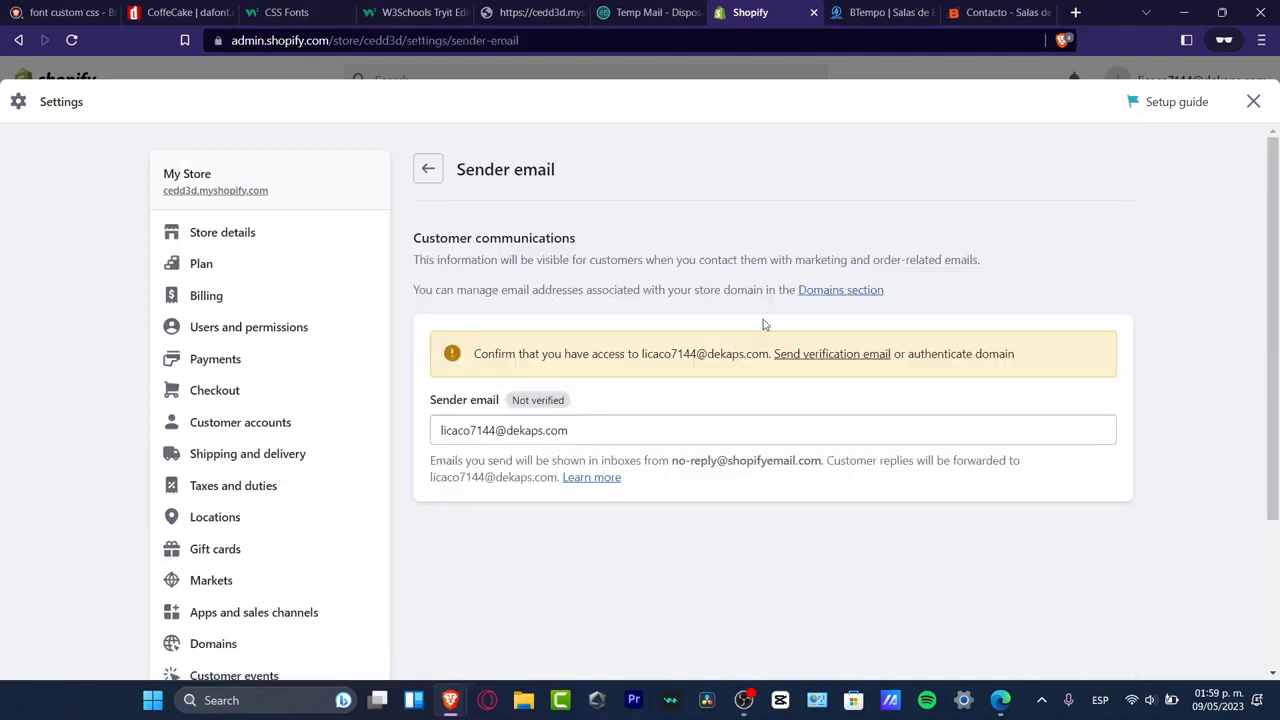
{"action": "left_click", "coordinate": [653, 432]}
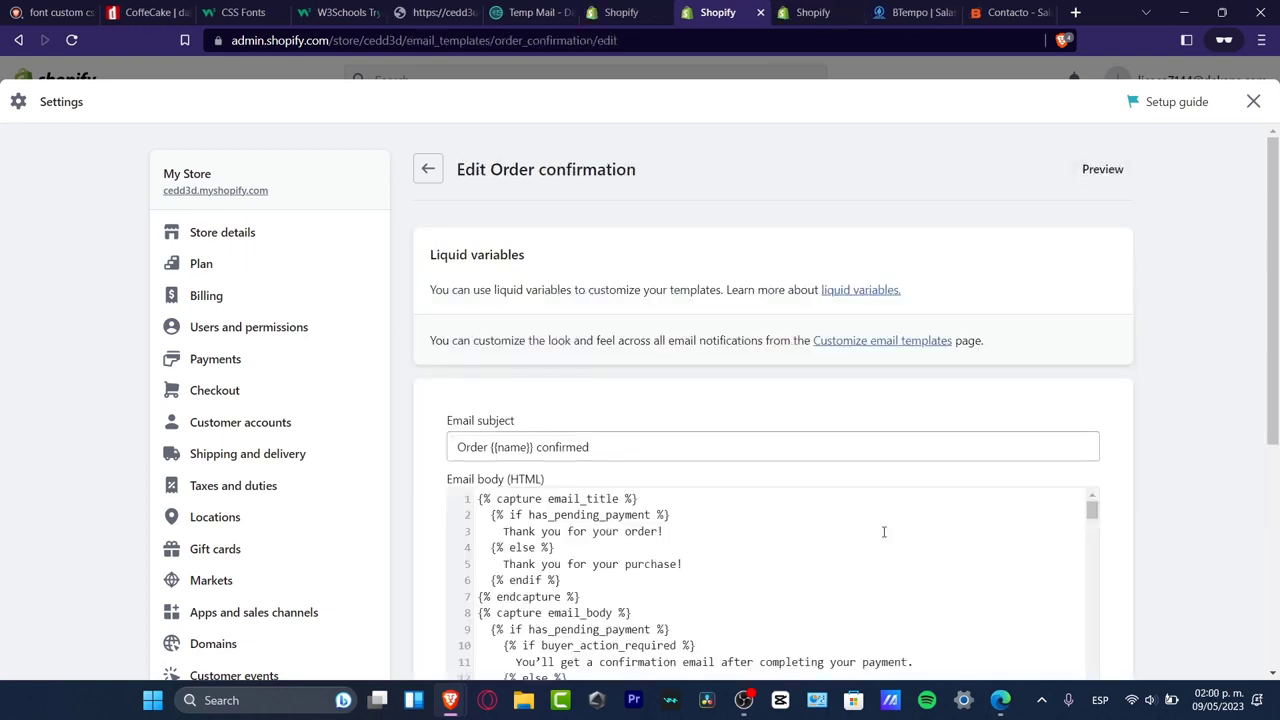
Step: Examine the editable HTML body code of the Order confirmation email through to its closing tag
{"action": "scroll", "coordinate": [886, 536], "scroll_direction": "down", "scroll_amount": 3}
{"action": "scroll", "coordinate": [993, 434], "scroll_direction": "down", "scroll_amount": 1}
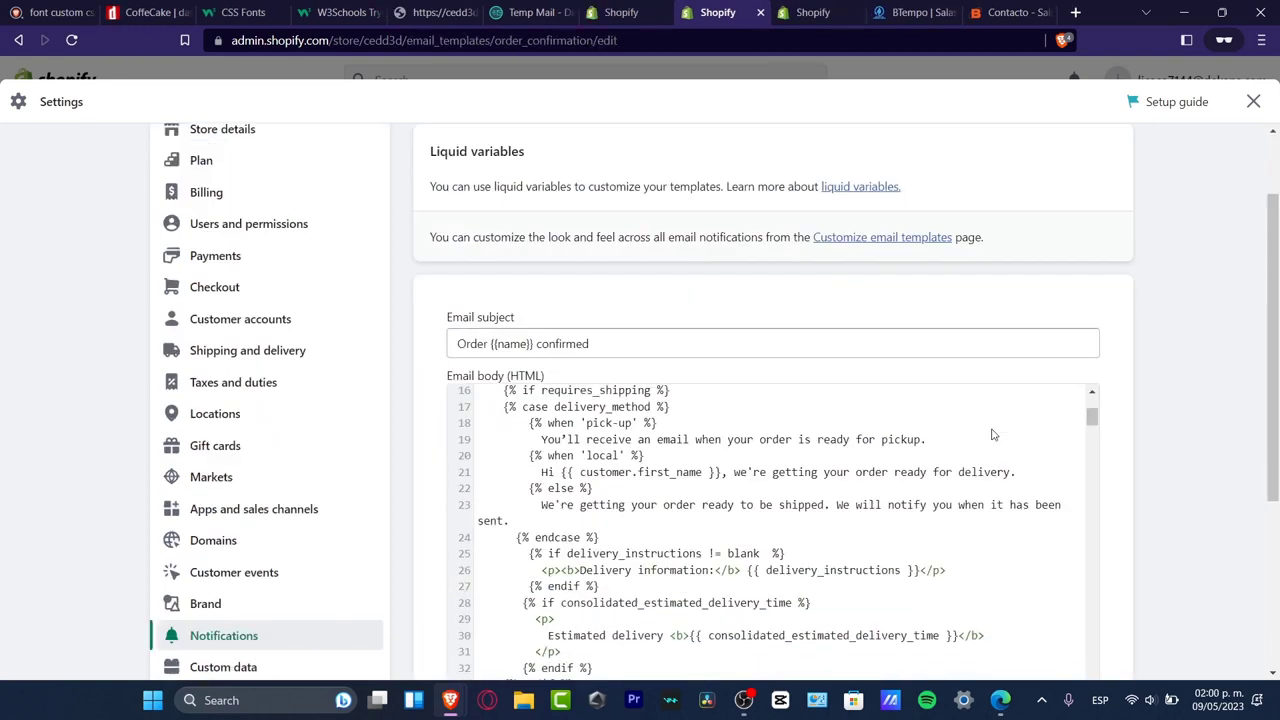
{"action": "scroll", "coordinate": [668, 345], "scroll_direction": "down", "scroll_amount": 20}
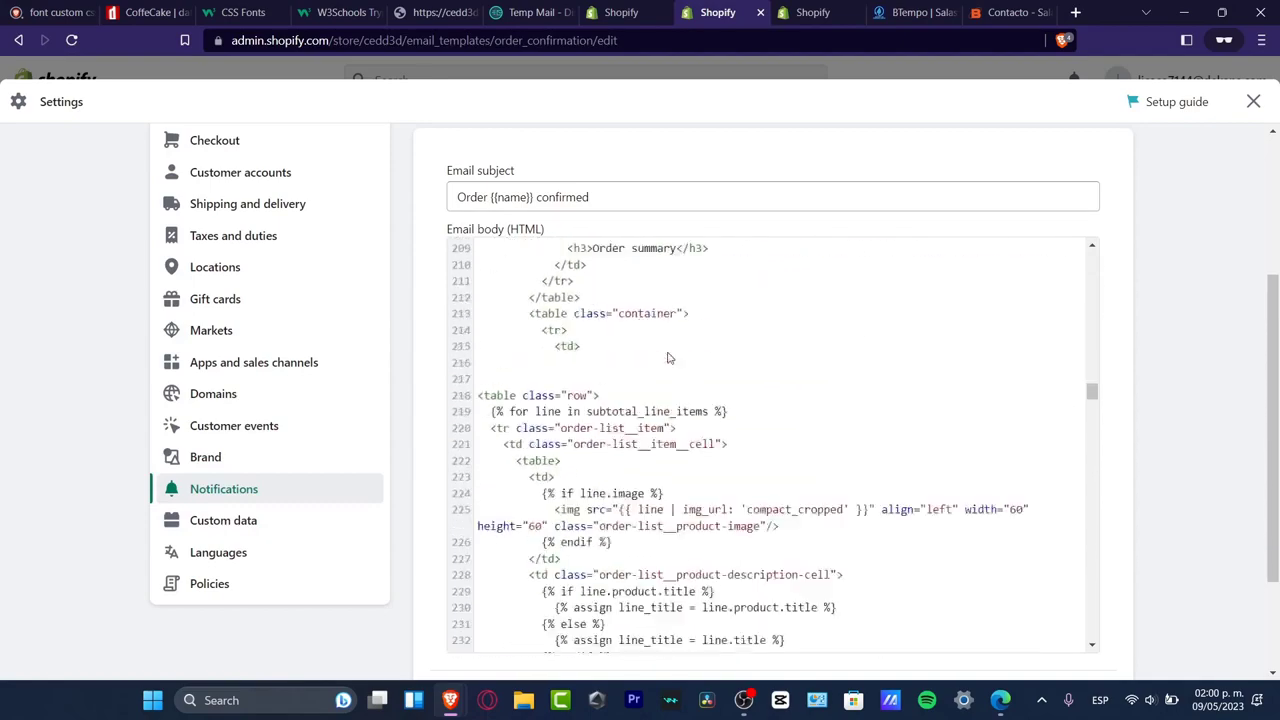
{"action": "scroll", "coordinate": [668, 358], "scroll_direction": "down", "scroll_amount": 20}
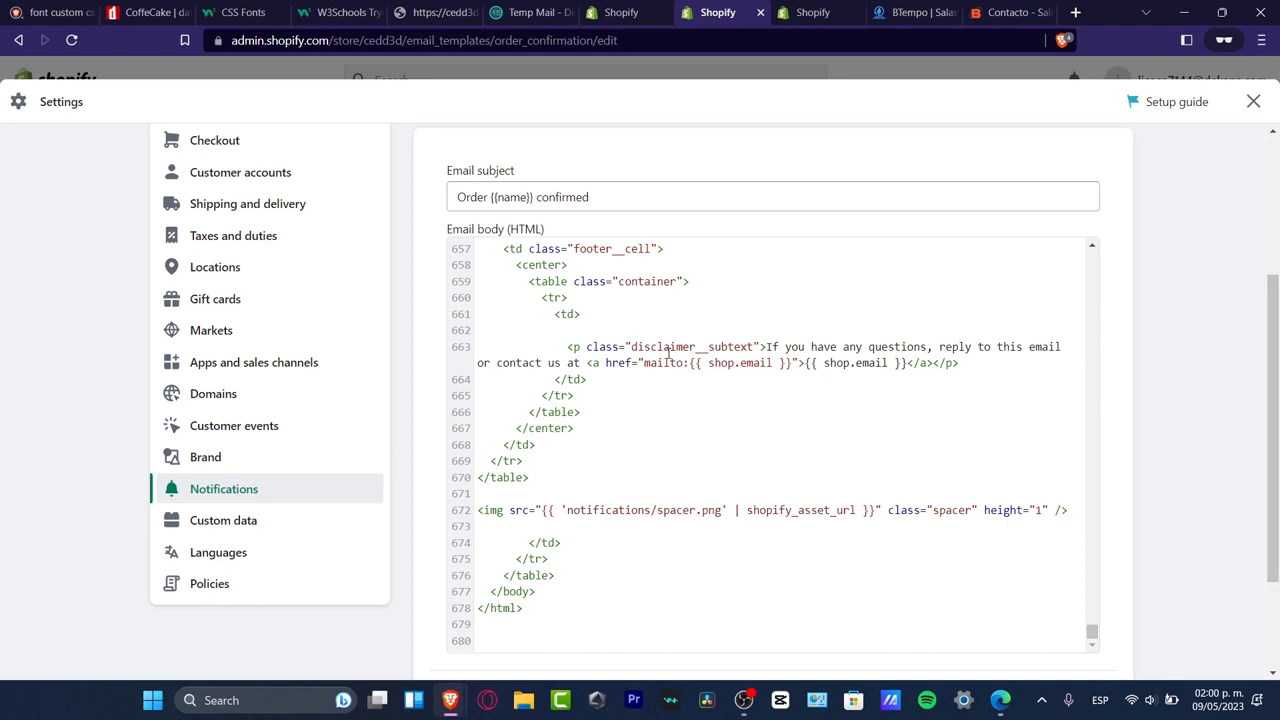
Step: Switch to Microsoft Edge, dismiss its data import and default-browser prompts, and advance past the update welcome page
{"action": "left_click", "coordinate": [1008, 708]}
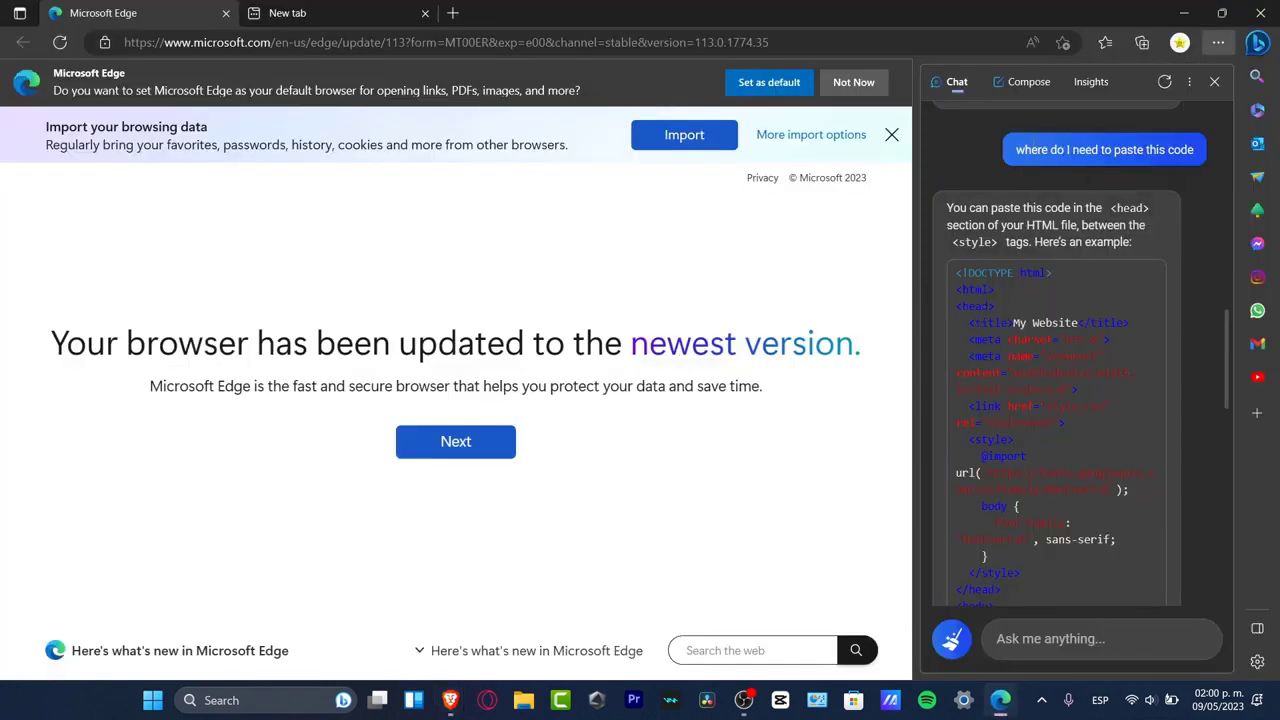
{"action": "left_click", "coordinate": [1214, 82]}
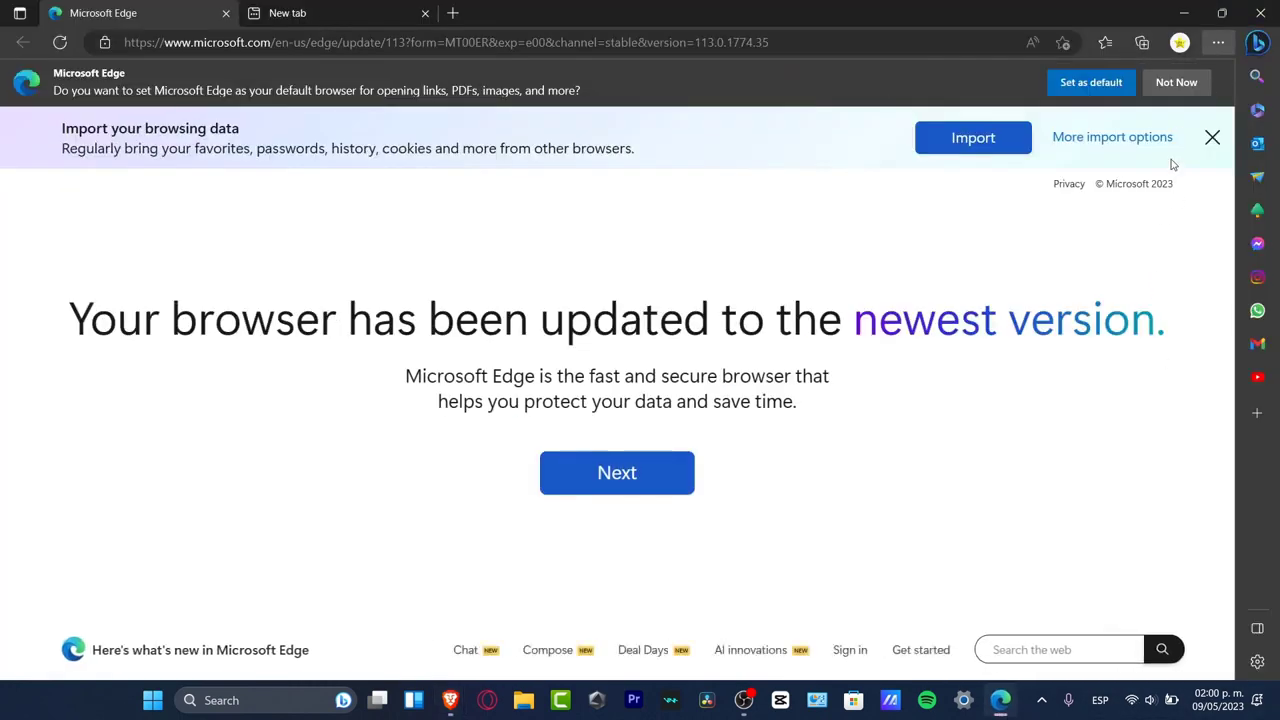
{"action": "left_click", "coordinate": [1213, 137]}
{"action": "left_click", "coordinate": [1190, 84]}
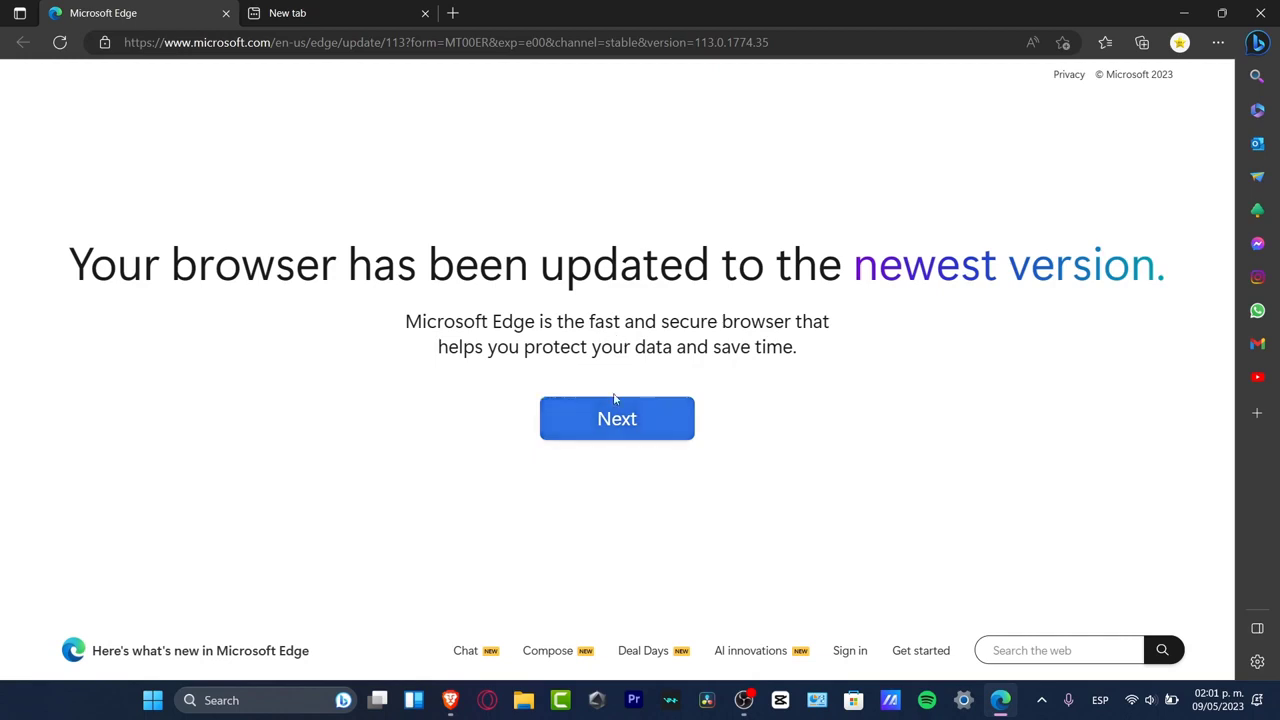
{"action": "left_click", "coordinate": [656, 426]}
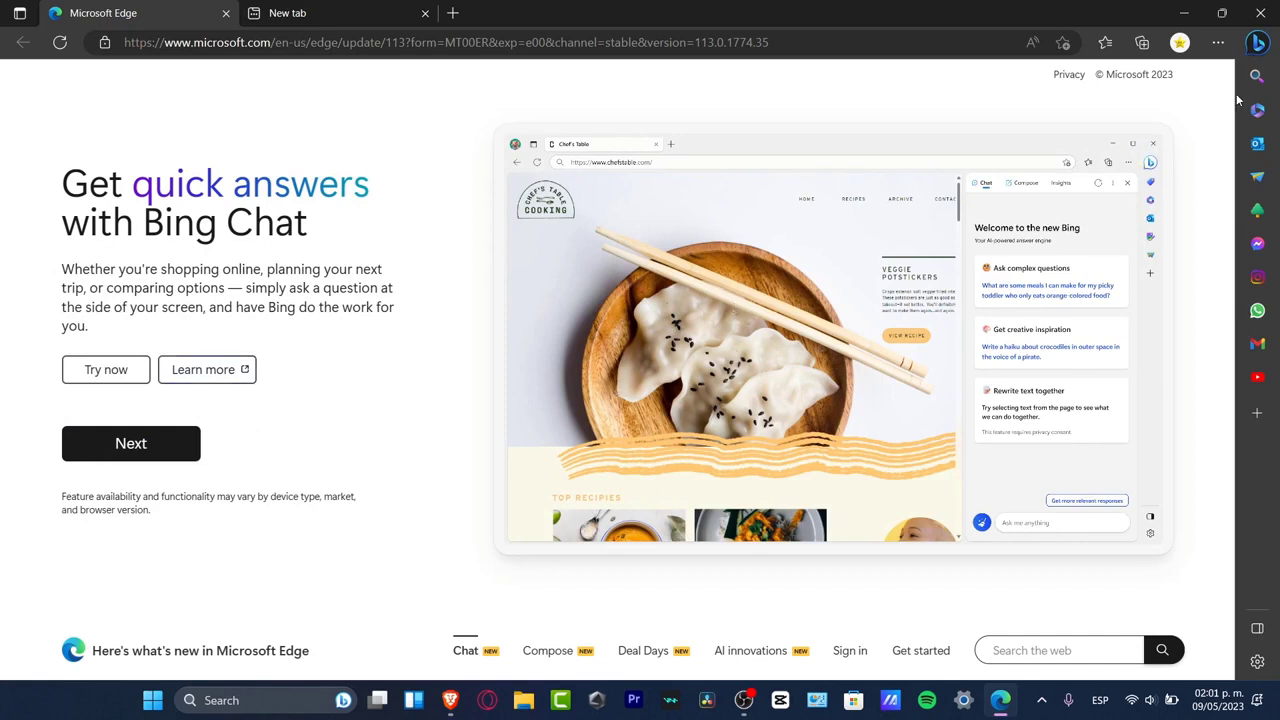
Step: Open Bing Chat and start a new topic with the More Precise conversation style
{"action": "left_click", "coordinate": [1258, 44]}
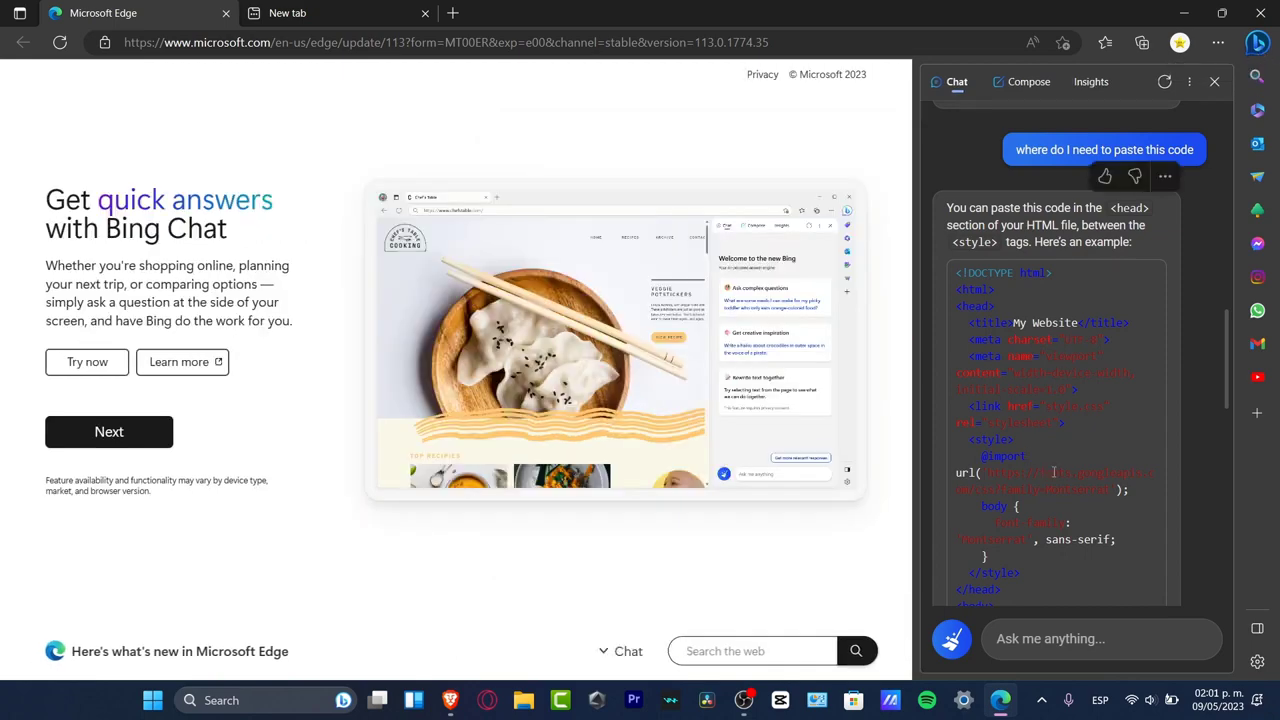
{"action": "left_click", "coordinate": [951, 638]}
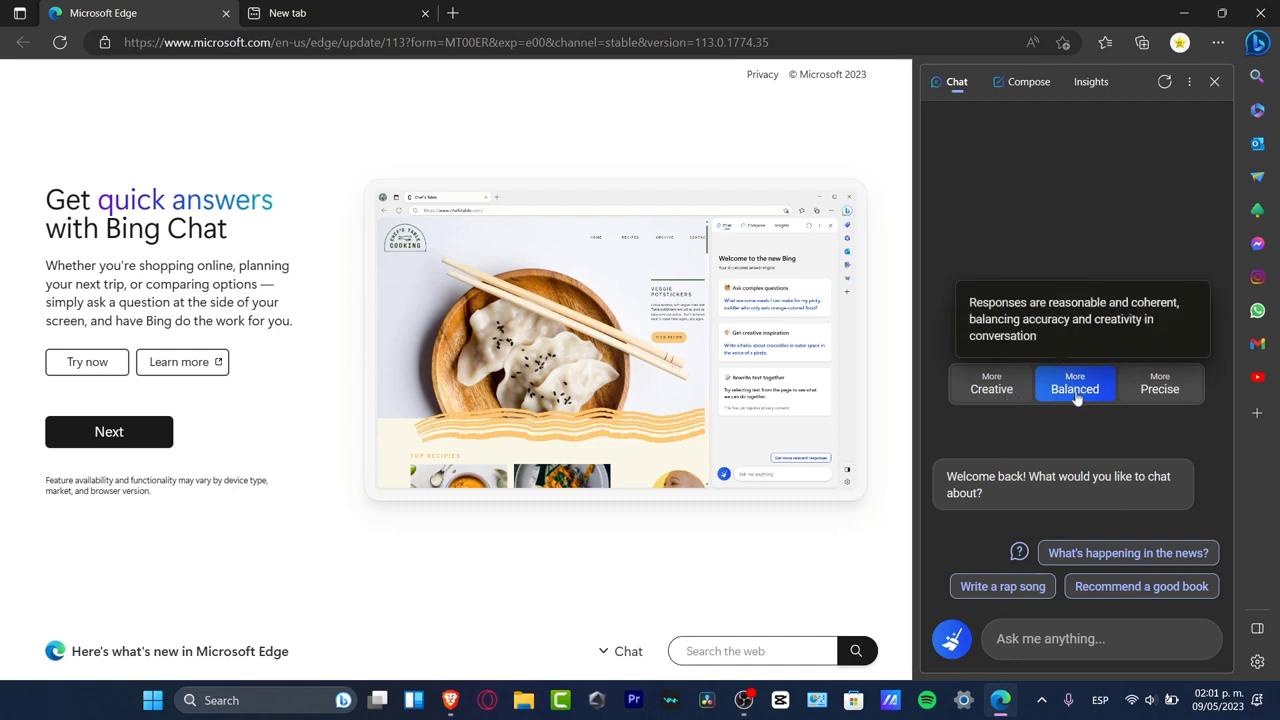
{"action": "left_click", "coordinate": [1147, 388]}
Step: Ask Bing Chat to "create an HTML code to change my website font to "montserrat""
{"action": "left_click", "coordinate": [1007, 614]}
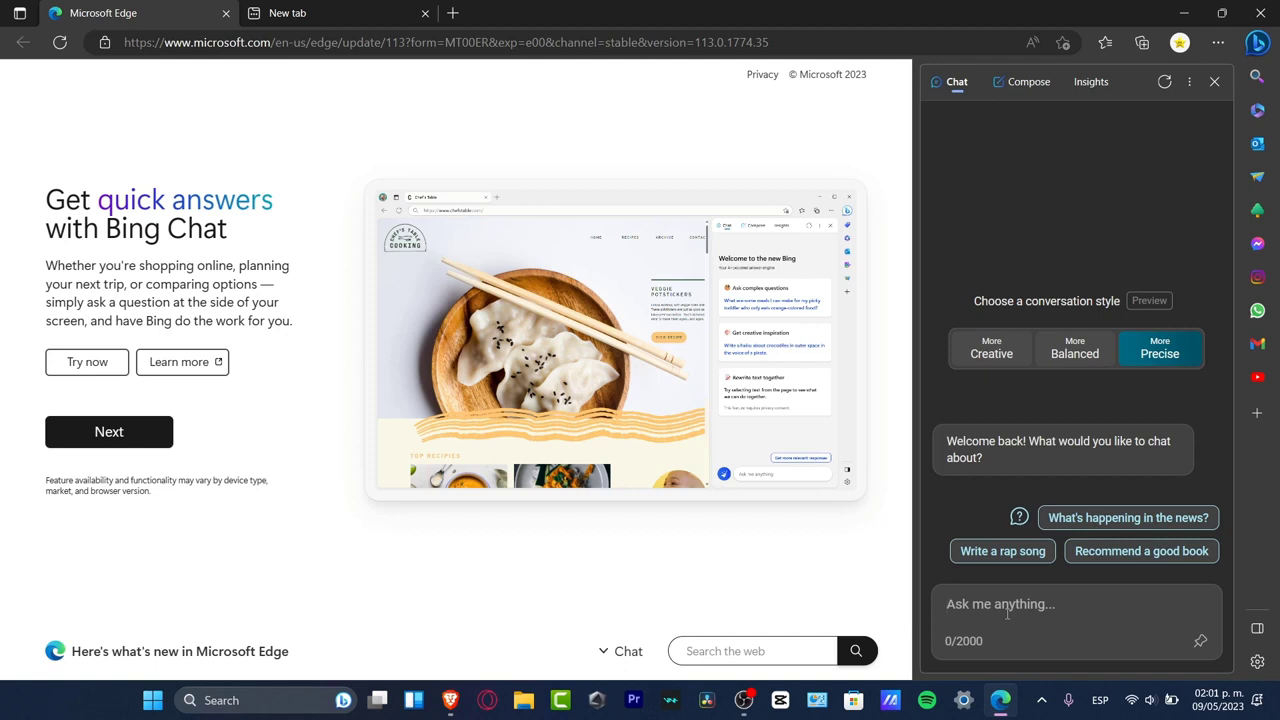
{"action": "type", "text": "create a"}
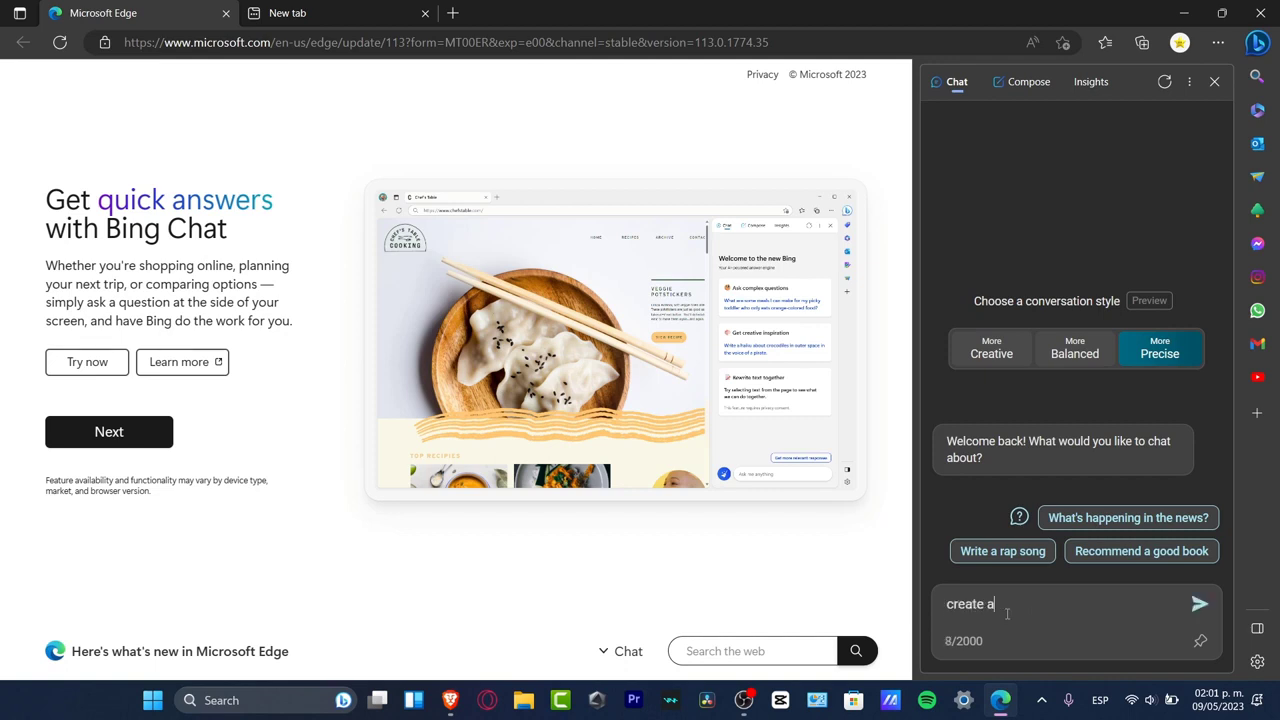
{"action": "type", "text": "n HTML cod"}
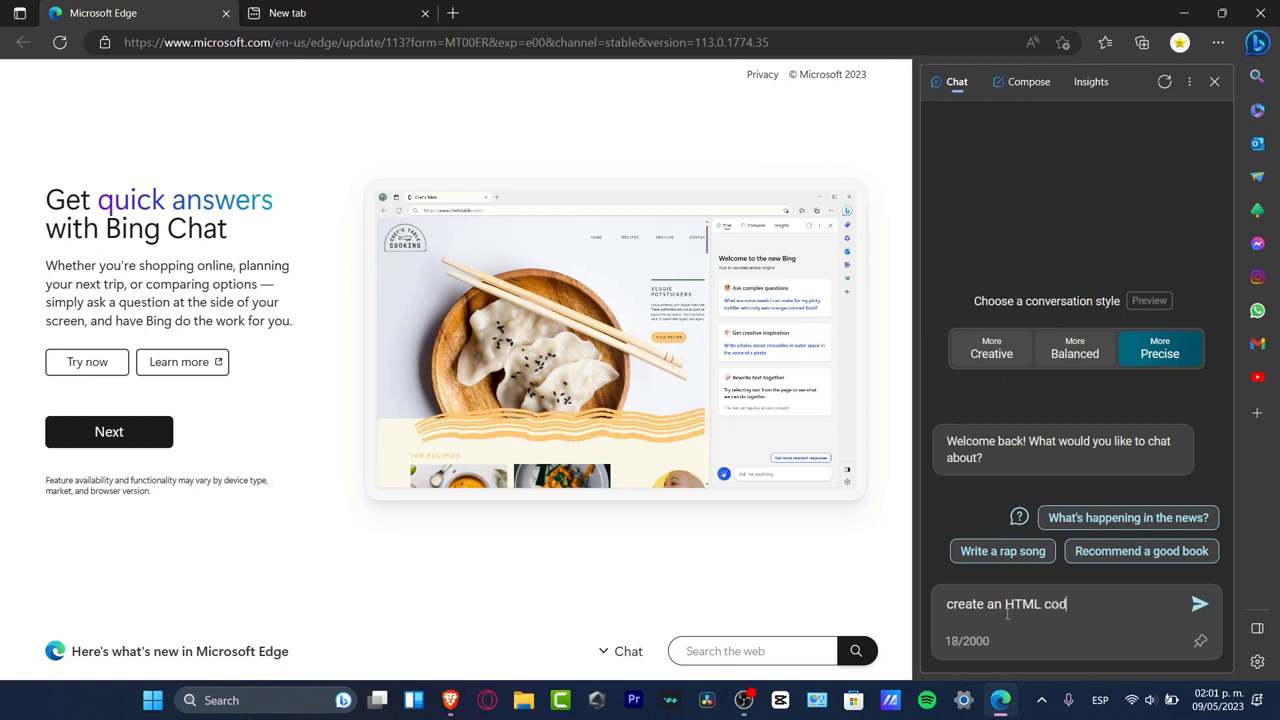
{"action": "type", "text": "e to change my website font "}
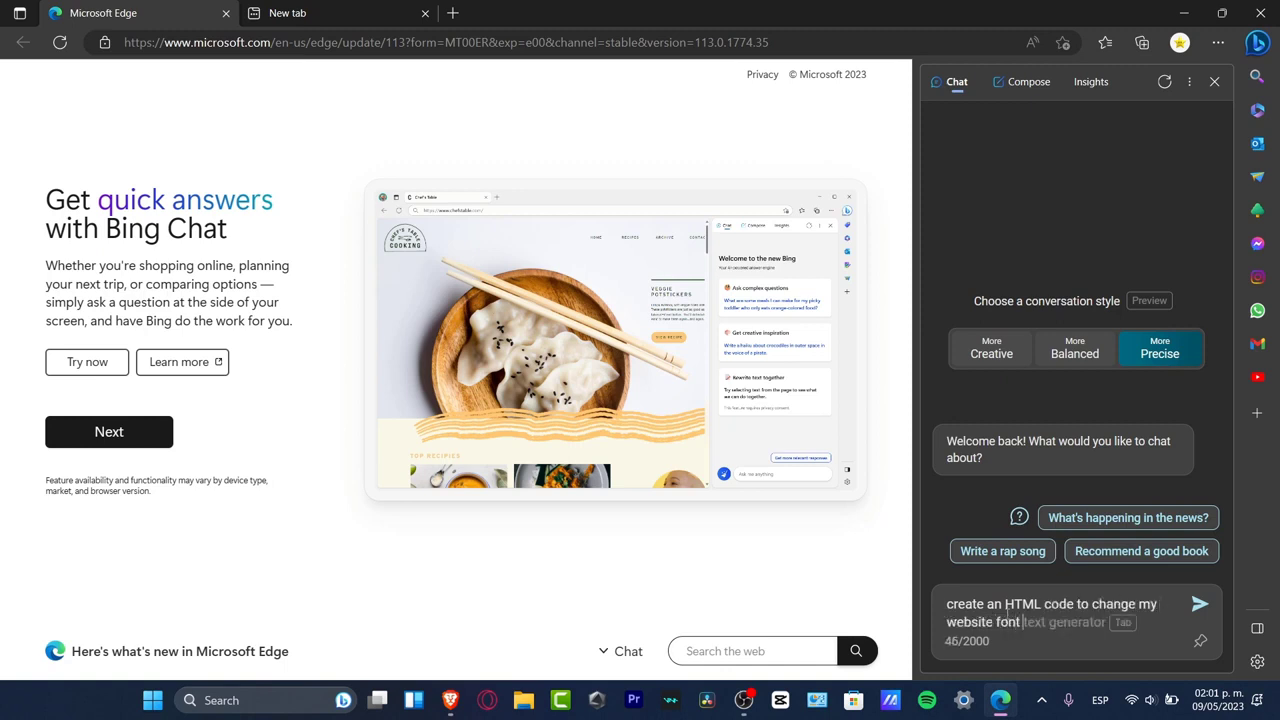
{"action": "type", "text": "to 'montserrat\""}
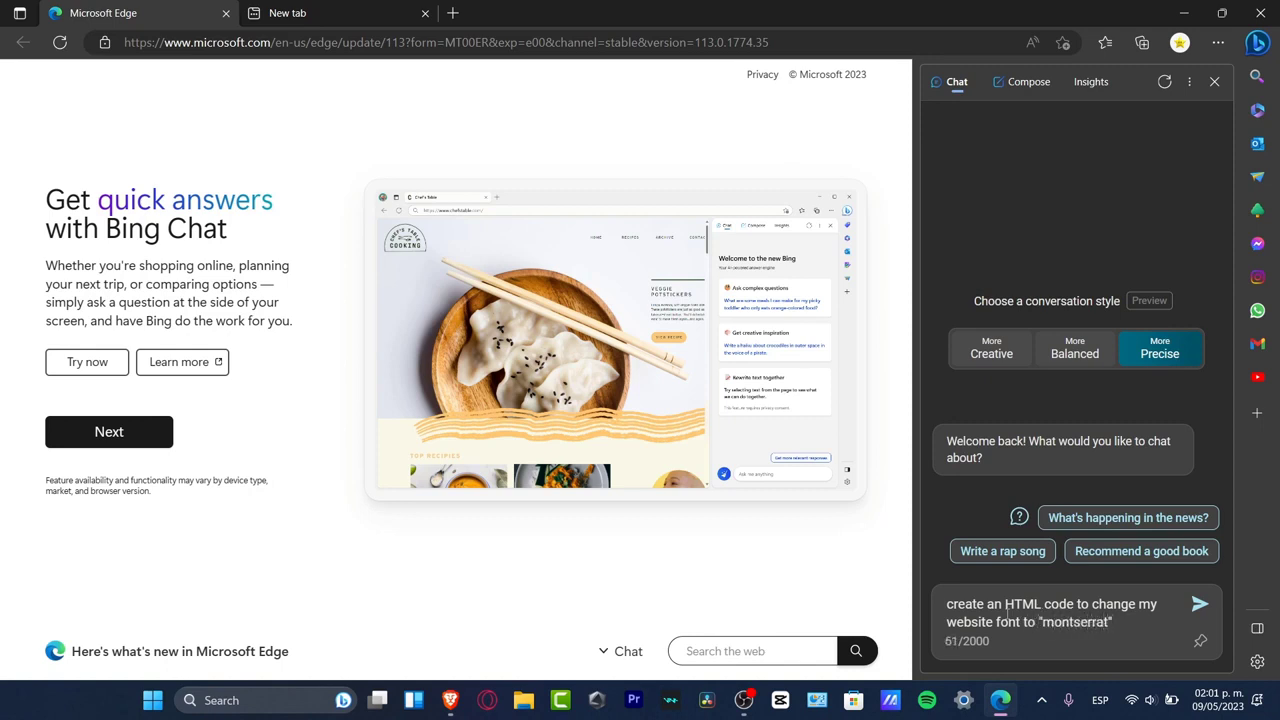
{"action": "key", "text": "Return"}
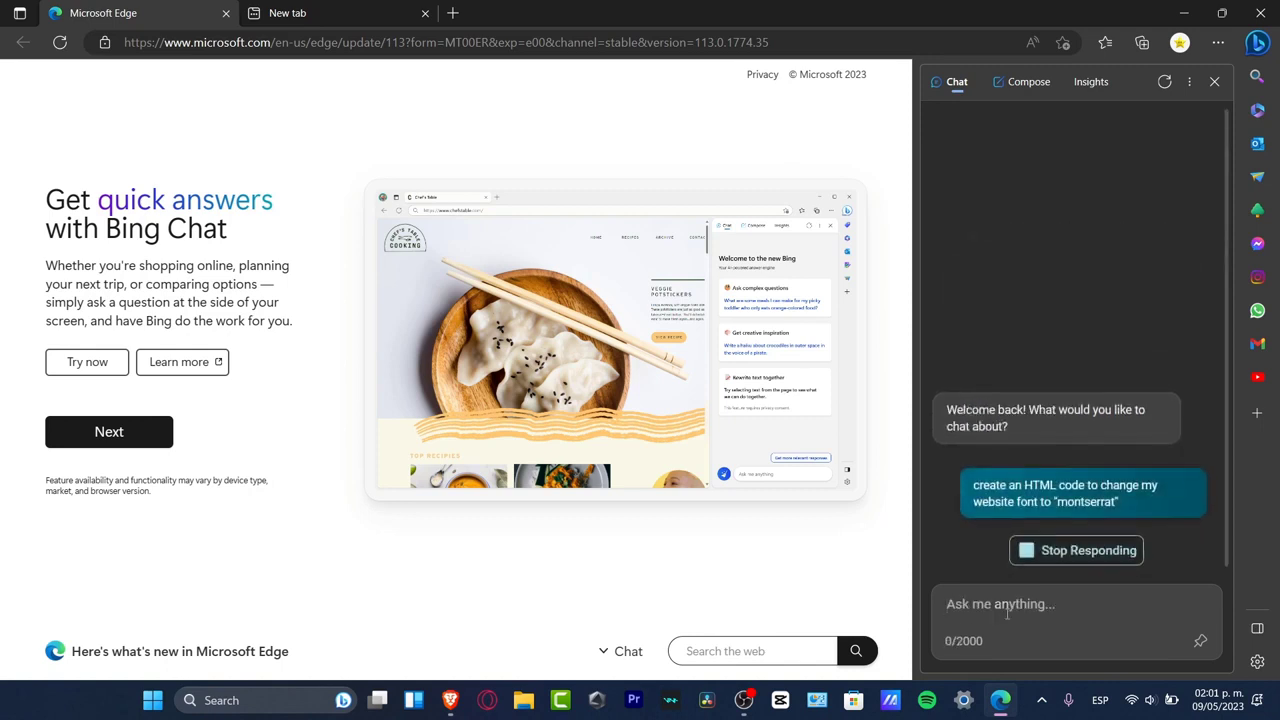
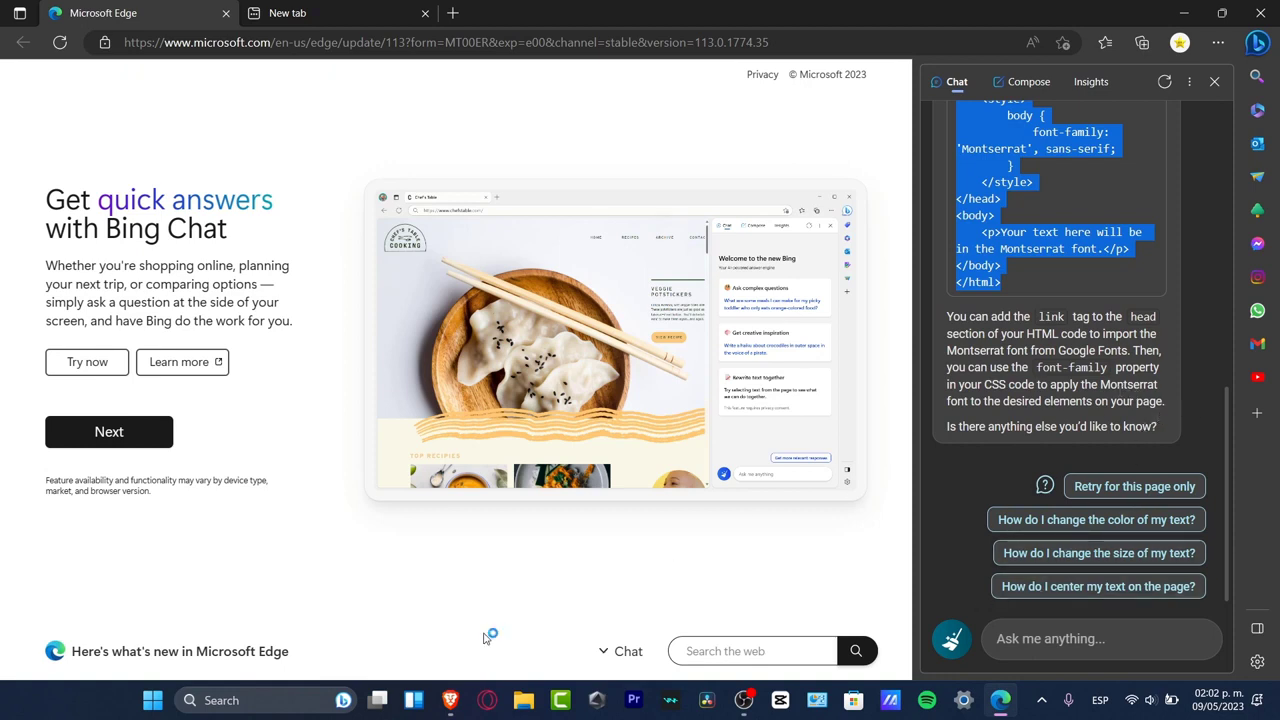
Step: Switch to Brave's Shopify window and paste the Bing-generated Montserrat HTML before the original DOCTYPE declaration in the Order confirmation body
{"action": "mouse_move", "coordinate": [452, 712]}
{"action": "left_click", "coordinate": [545, 610]}
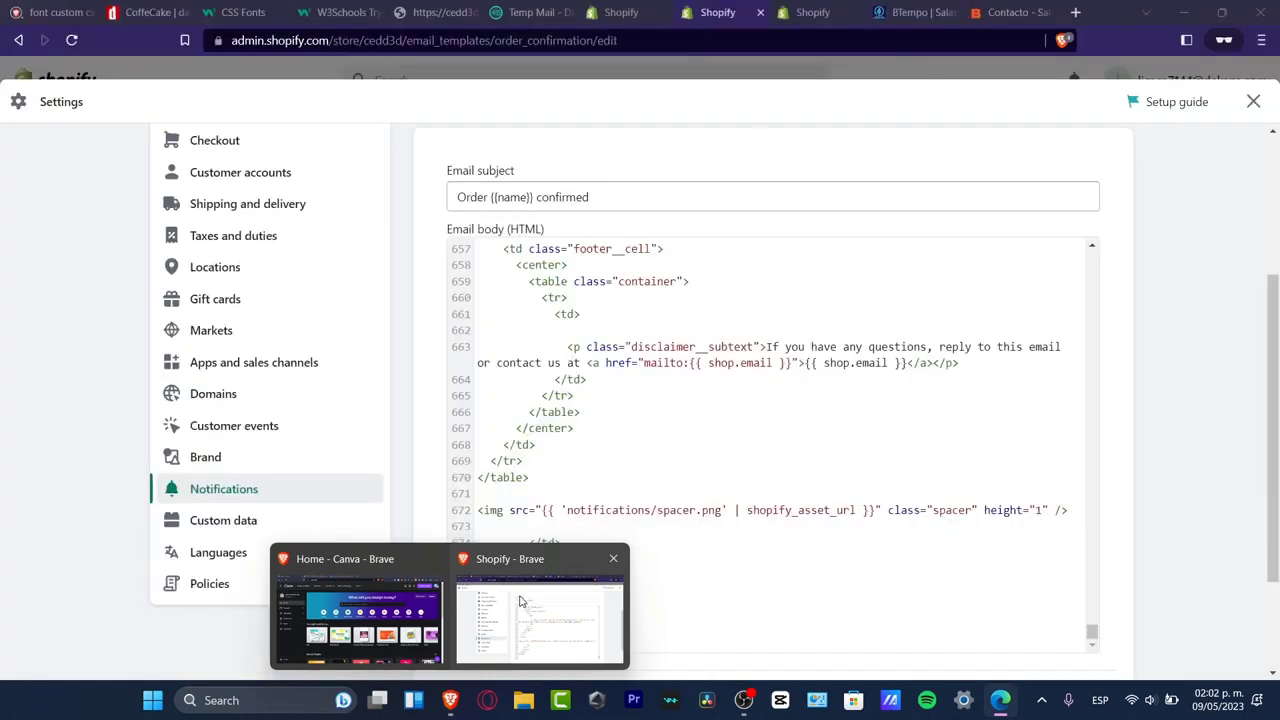
{"action": "scroll", "coordinate": [723, 392], "scroll_direction": "up", "scroll_amount": 20}
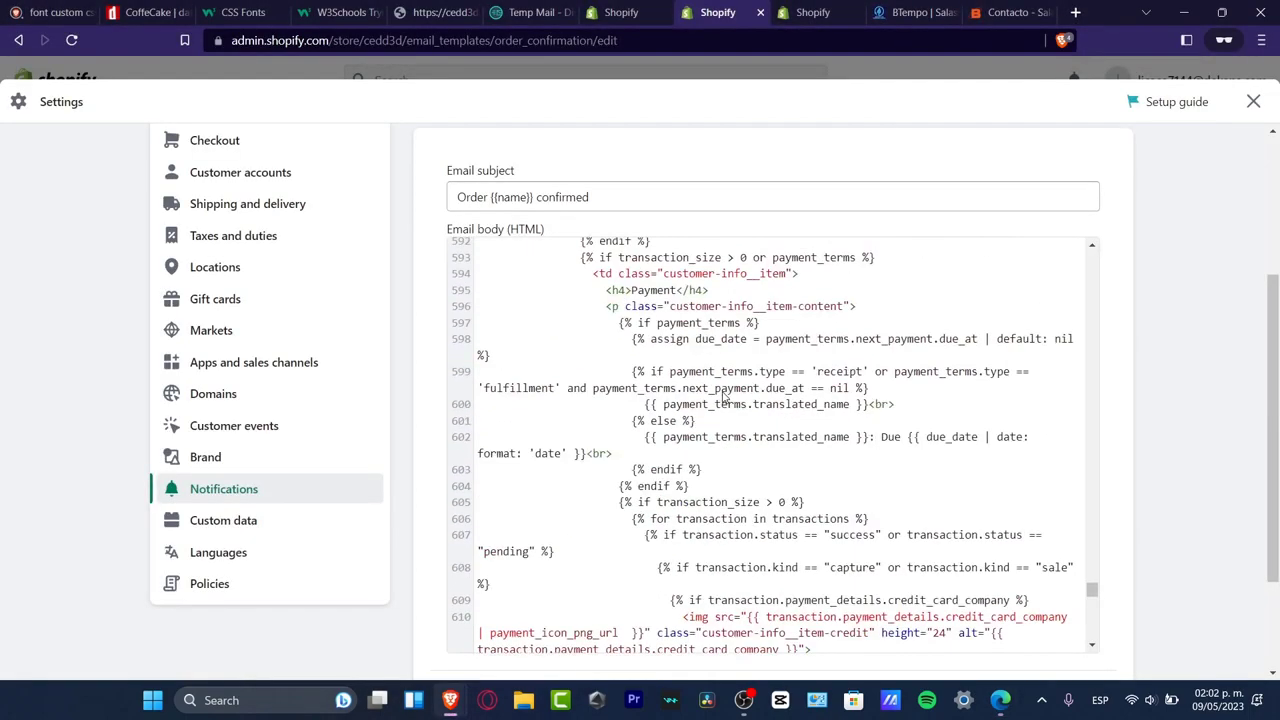
{"action": "scroll", "coordinate": [723, 397], "scroll_direction": "up", "scroll_amount": 20}
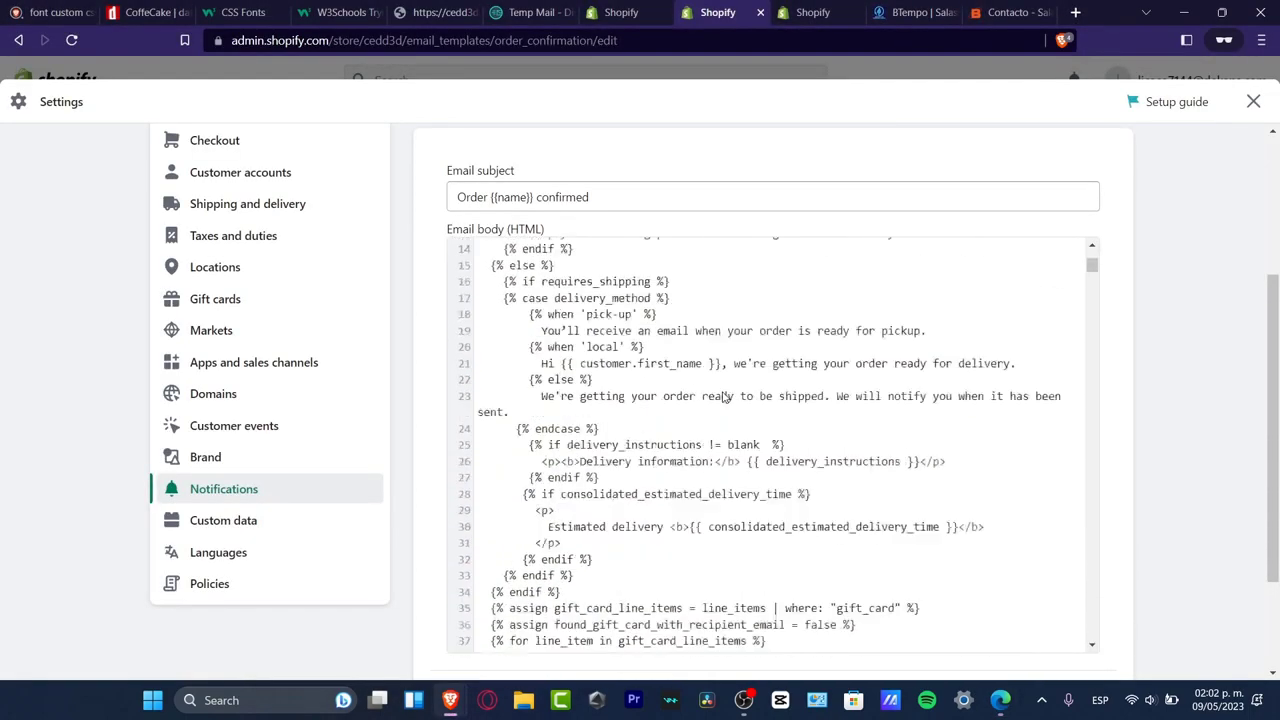
{"action": "scroll", "coordinate": [845, 393], "scroll_direction": "down", "scroll_amount": 7}
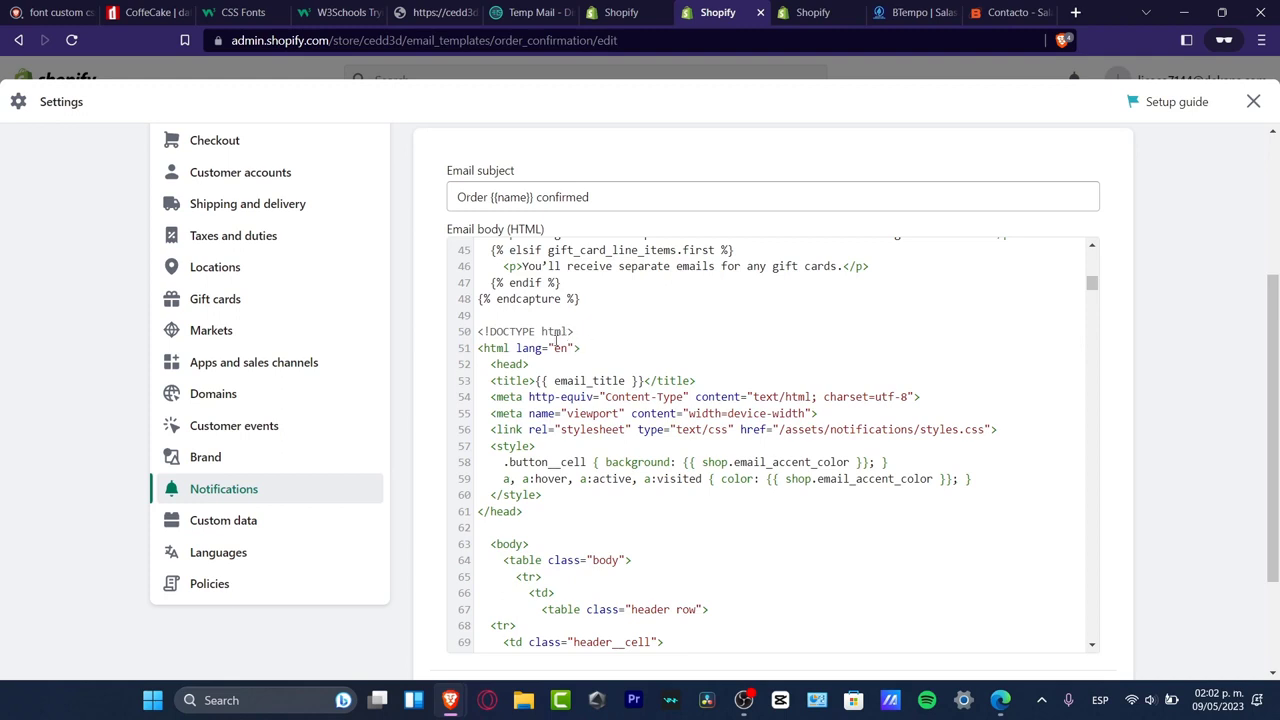
{"action": "left_click", "coordinate": [596, 331]}
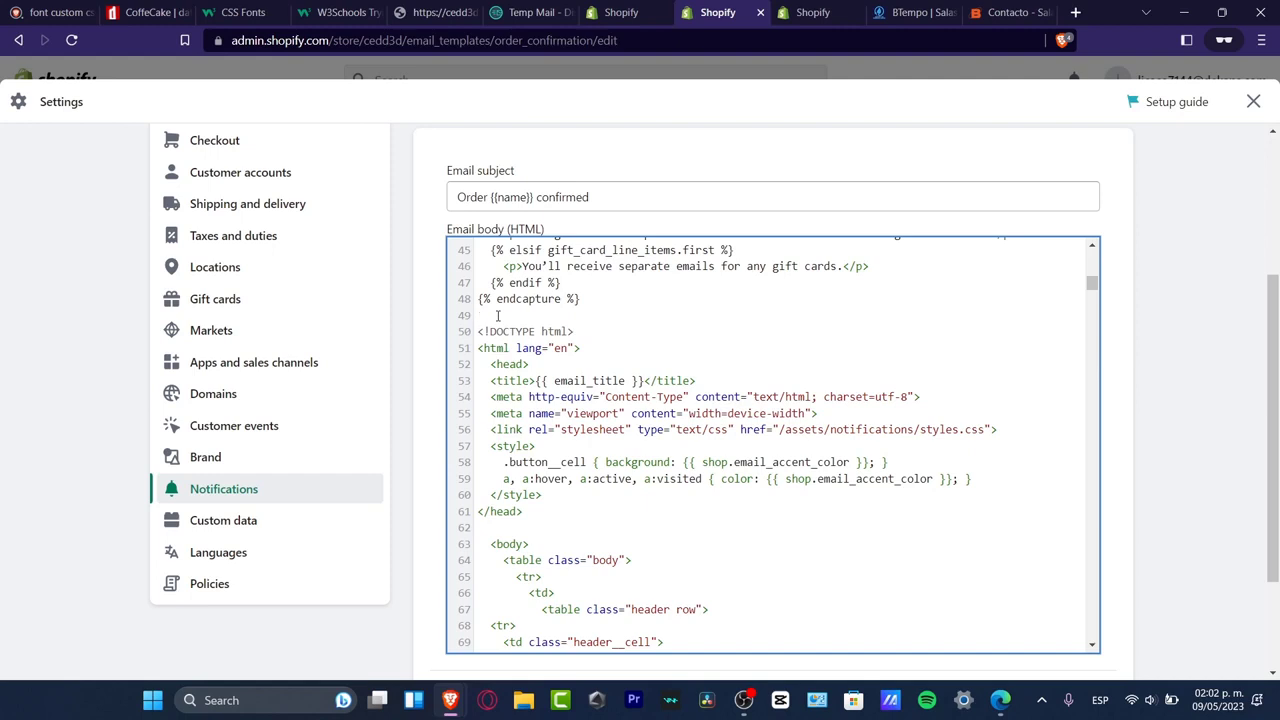
{"action": "type", "text": "<!DOCTYPE html> <html> <head>     <link href=\"https://fonts.googleapis.com/css?family=Montserrat\" rel=\"stylesheet\">     <style>         body {             font-family: 'Montserrat', sans-serif;         }     </style> </head> <body>     <p>Your text here will be in the Montserrat font.</p> </body> </html>"}
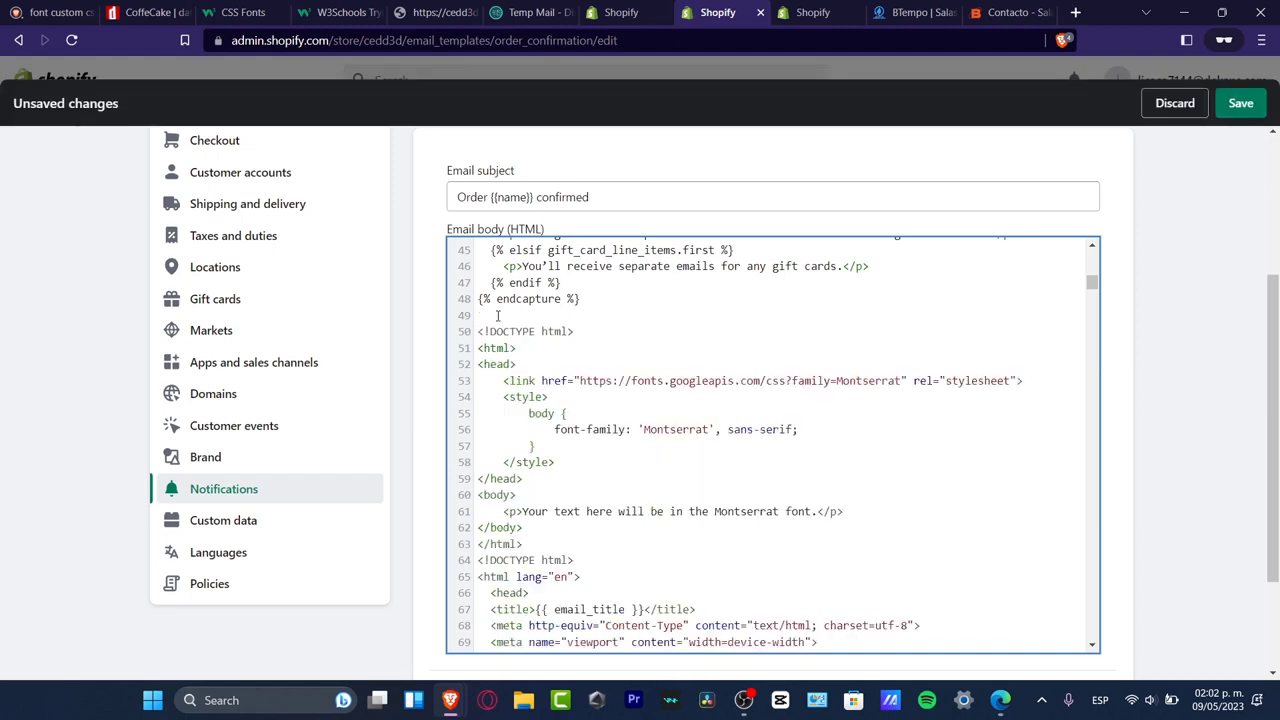
Step: Delete the original DOCTYPE and head block below the pasted Montserrat code, then save the Order confirmation template
{"action": "scroll", "coordinate": [596, 481], "scroll_direction": "down", "scroll_amount": 5}
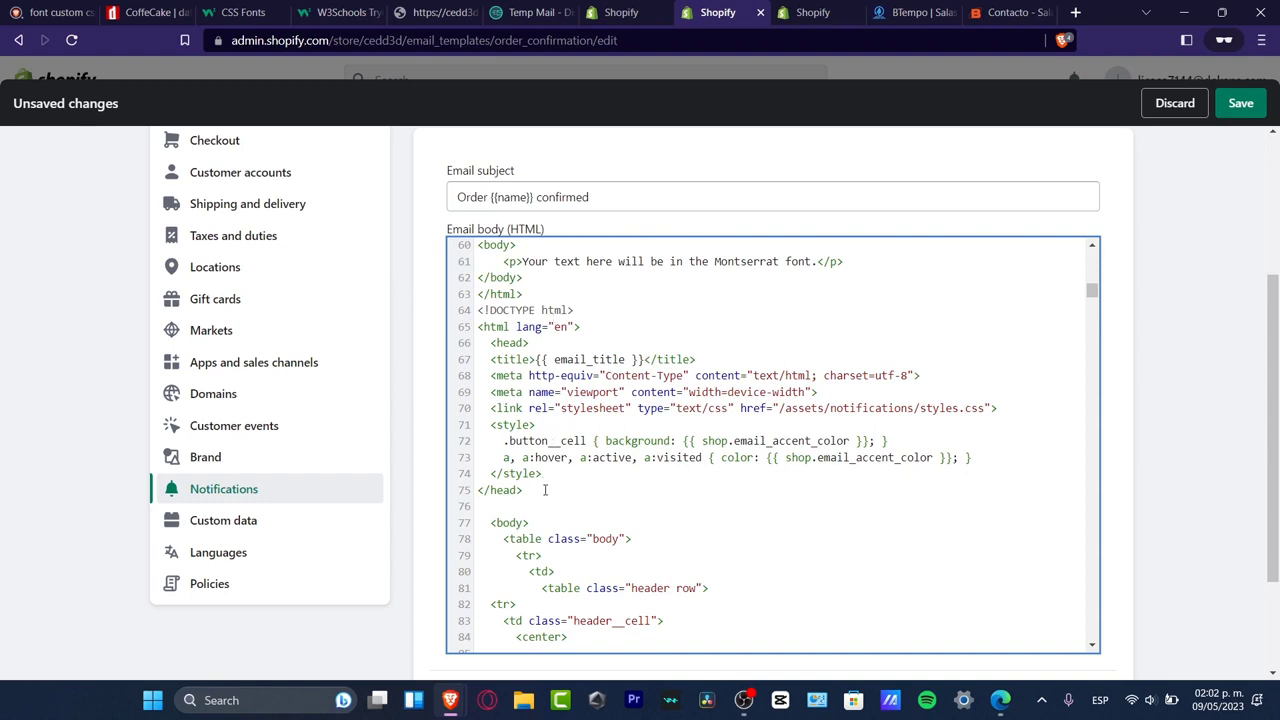
{"action": "left_click_drag", "start_coordinate": [507, 506], "coordinate": [478, 315]}
{"action": "key", "text": "BackSpace"}
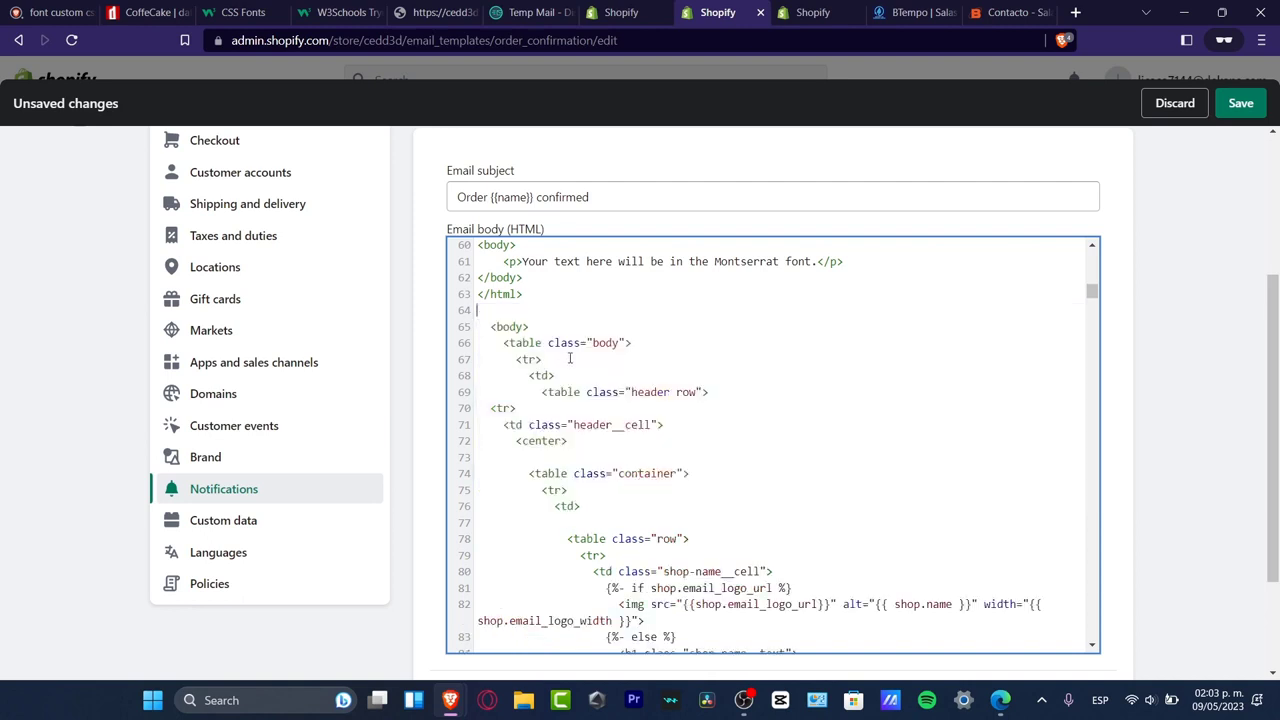
{"action": "key", "text": "BackSpace"}
{"action": "left_click", "coordinate": [1240, 103]}
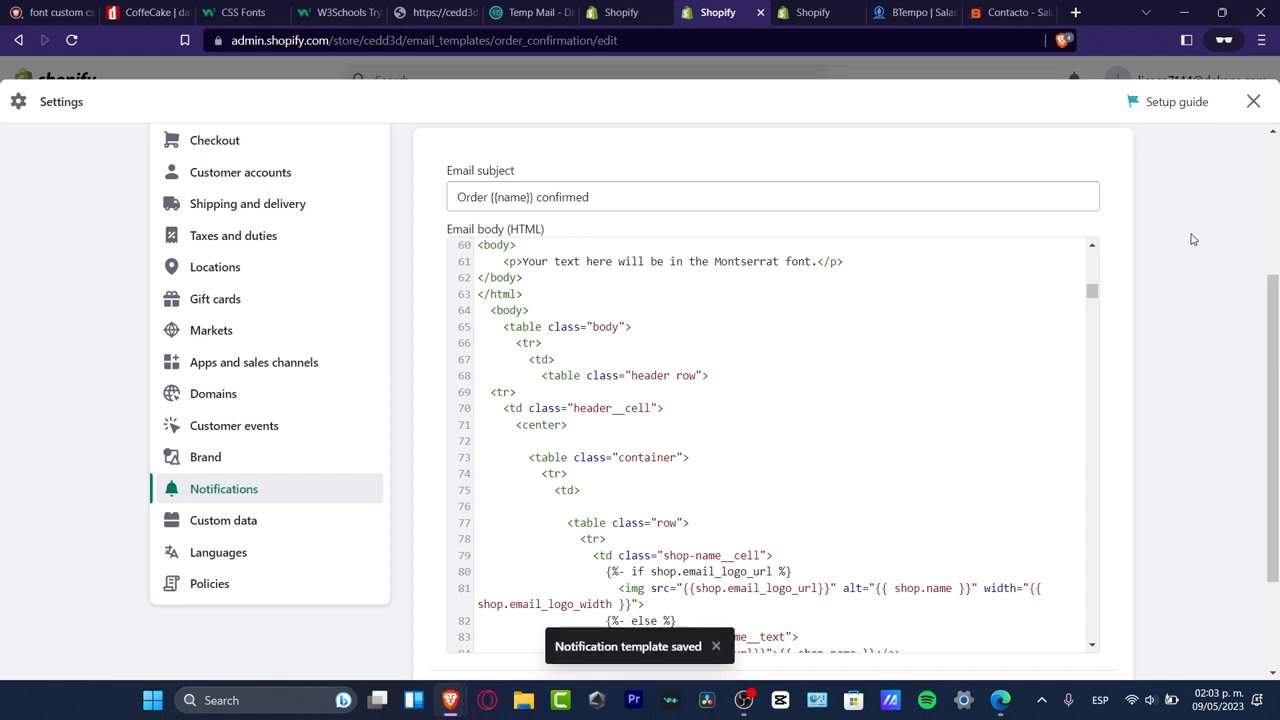
Step: Preview the Order confirmation email to check its font, then close the preview
{"action": "scroll", "coordinate": [1210, 425], "scroll_direction": "up", "scroll_amount": 3}
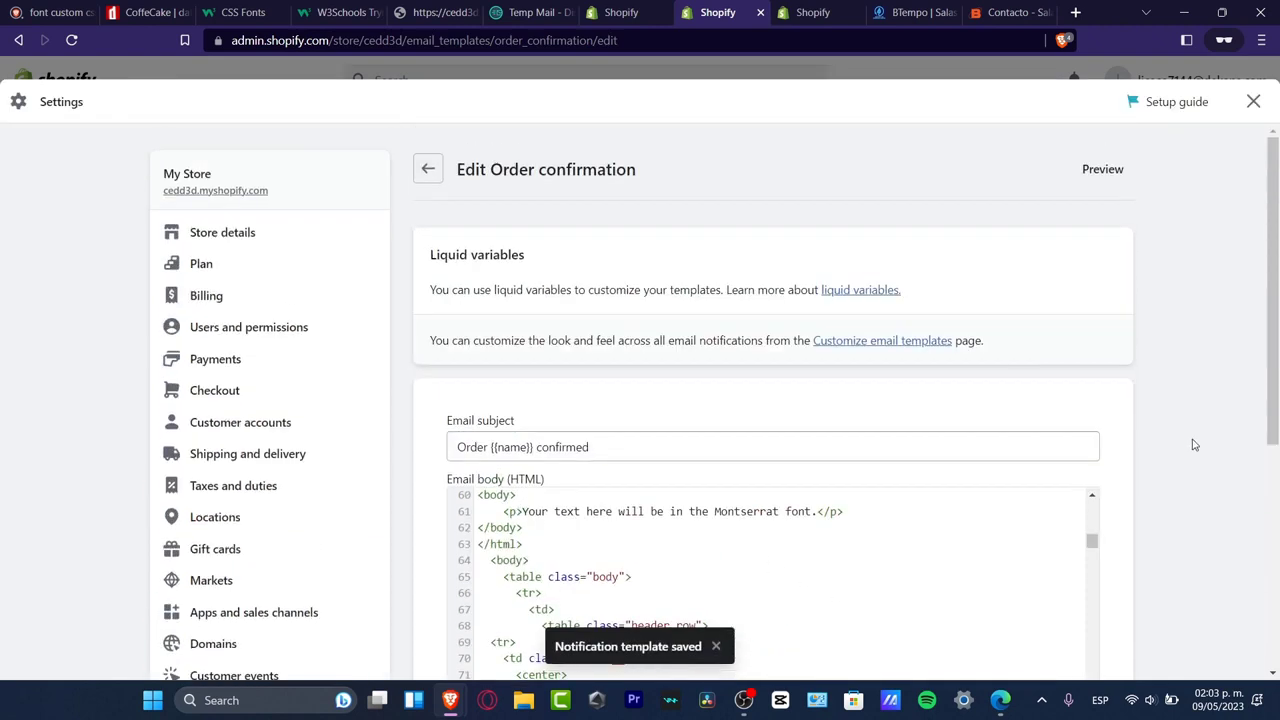
{"action": "left_click", "coordinate": [1100, 170]}
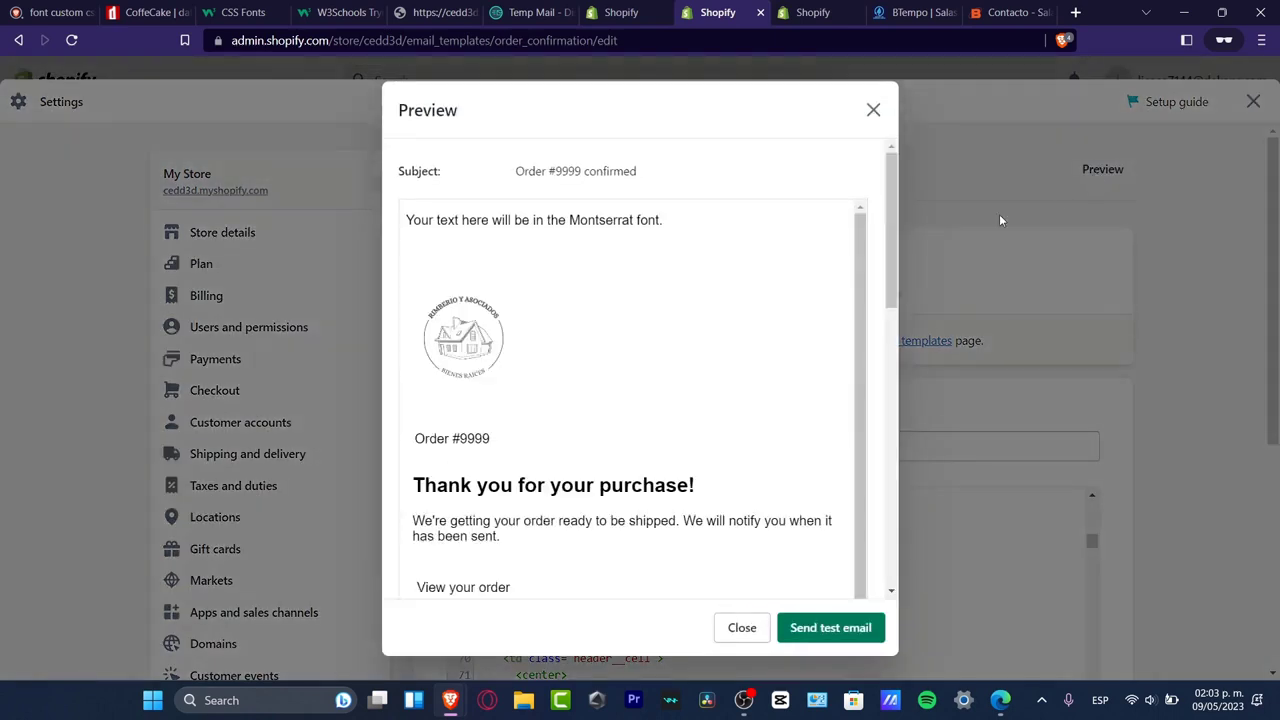
{"action": "scroll", "coordinate": [671, 379], "scroll_direction": "down", "scroll_amount": 1}
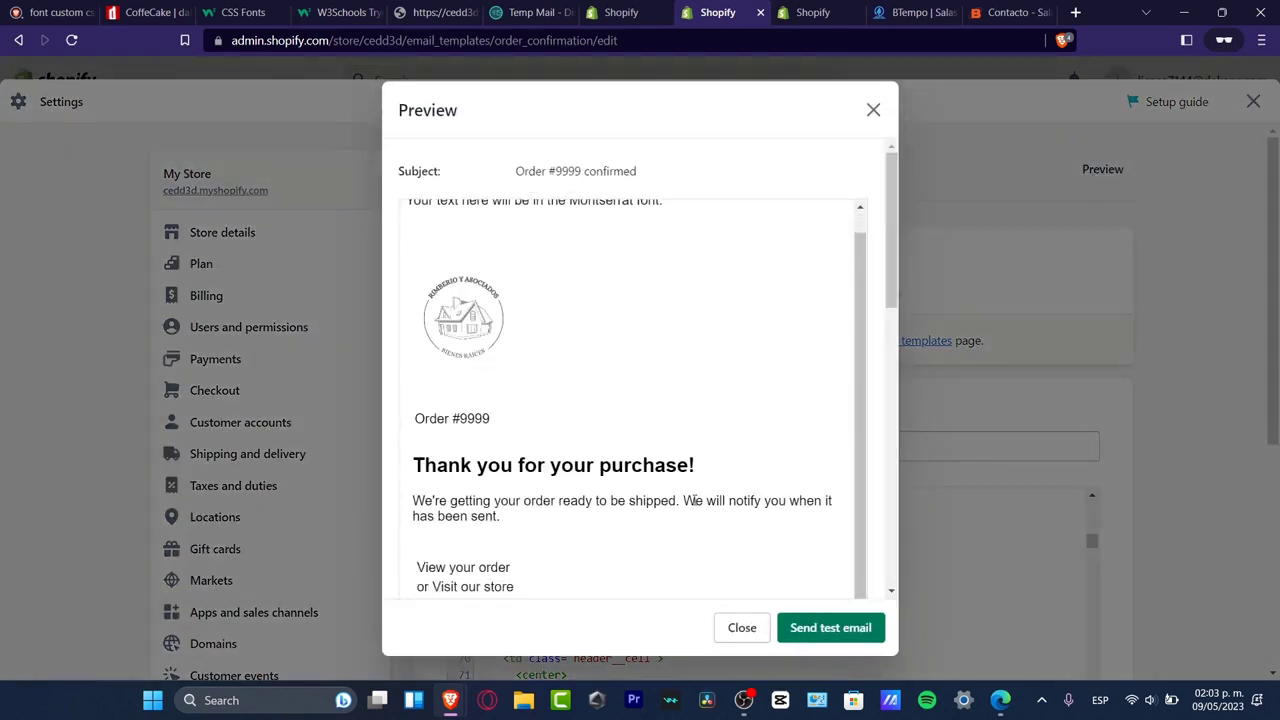
{"action": "scroll", "coordinate": [690, 500], "scroll_direction": "up", "scroll_amount": 1}
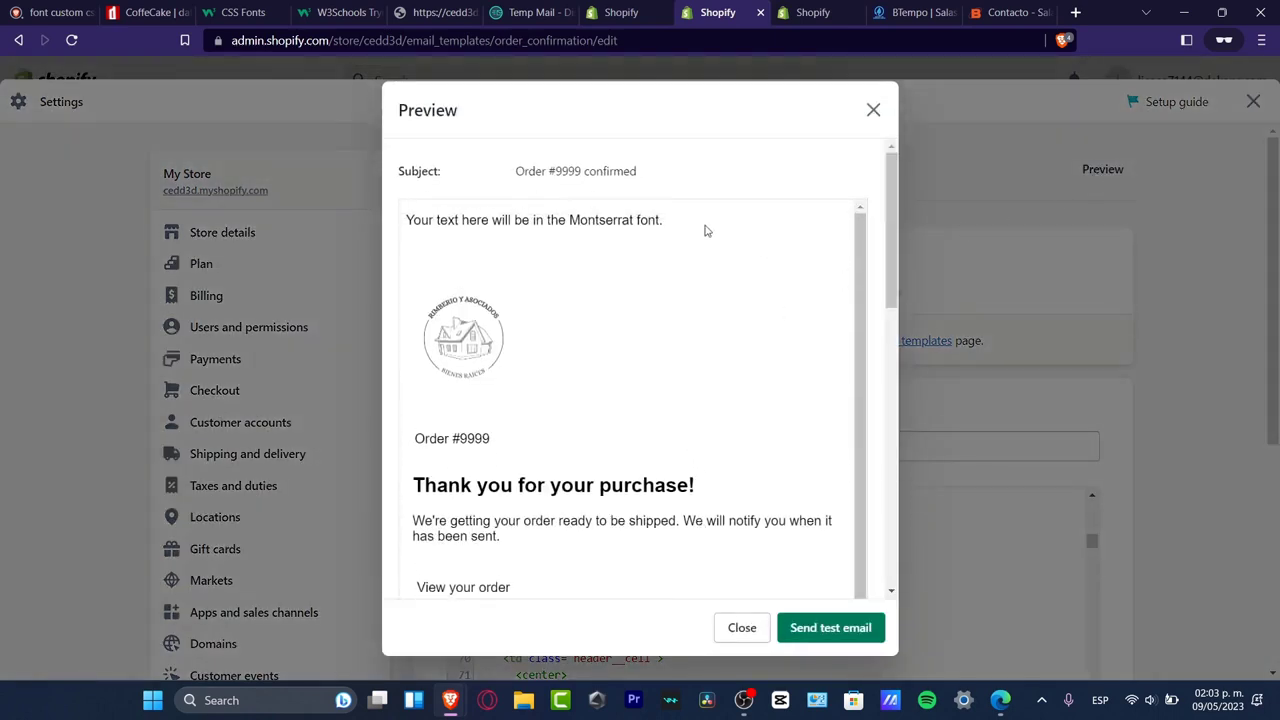
{"action": "left_click", "coordinate": [741, 627]}
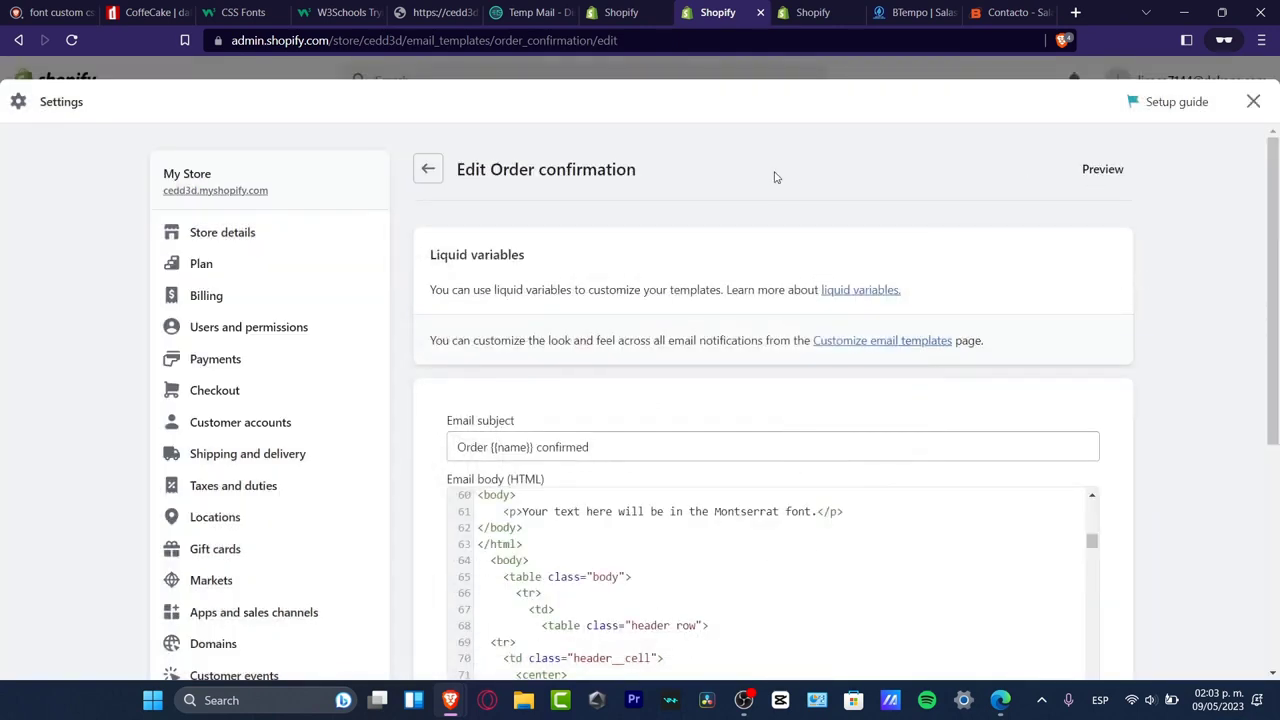
Step: Revert the Order confirmation template to its default content and copy its entire email body HTML
{"action": "left_click", "coordinate": [428, 169]}
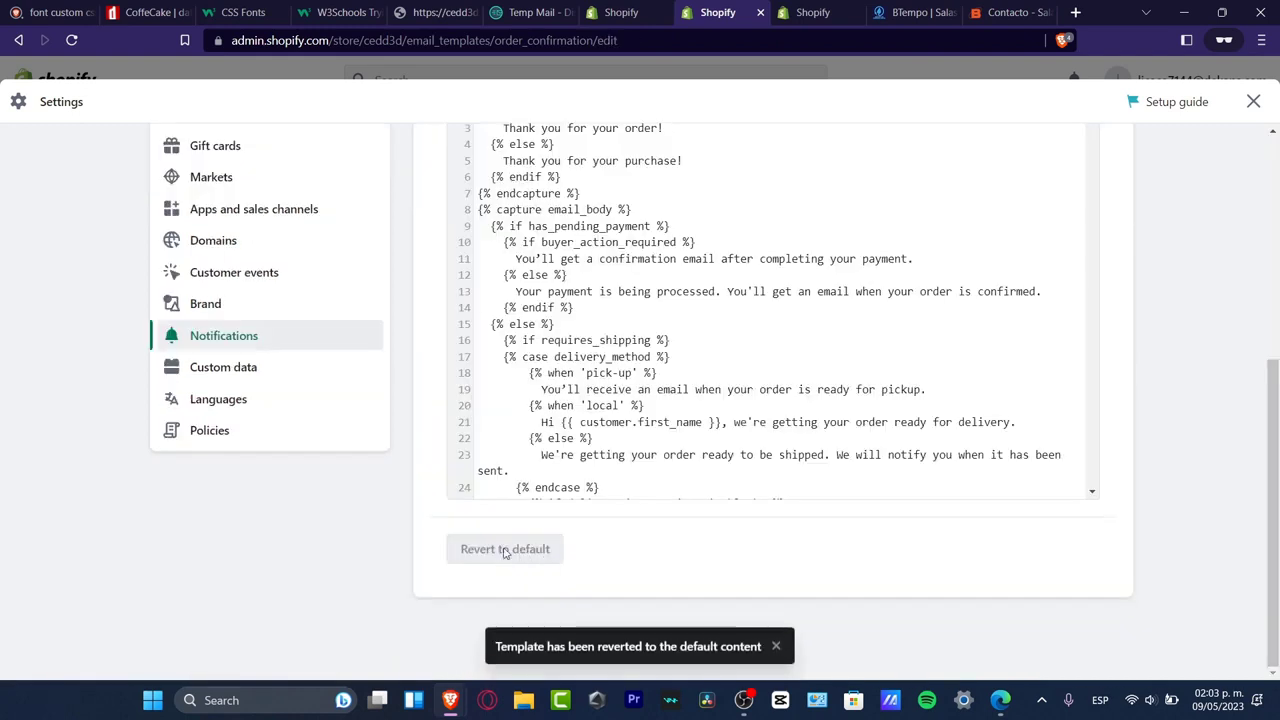
{"action": "left_click", "coordinate": [670, 483]}
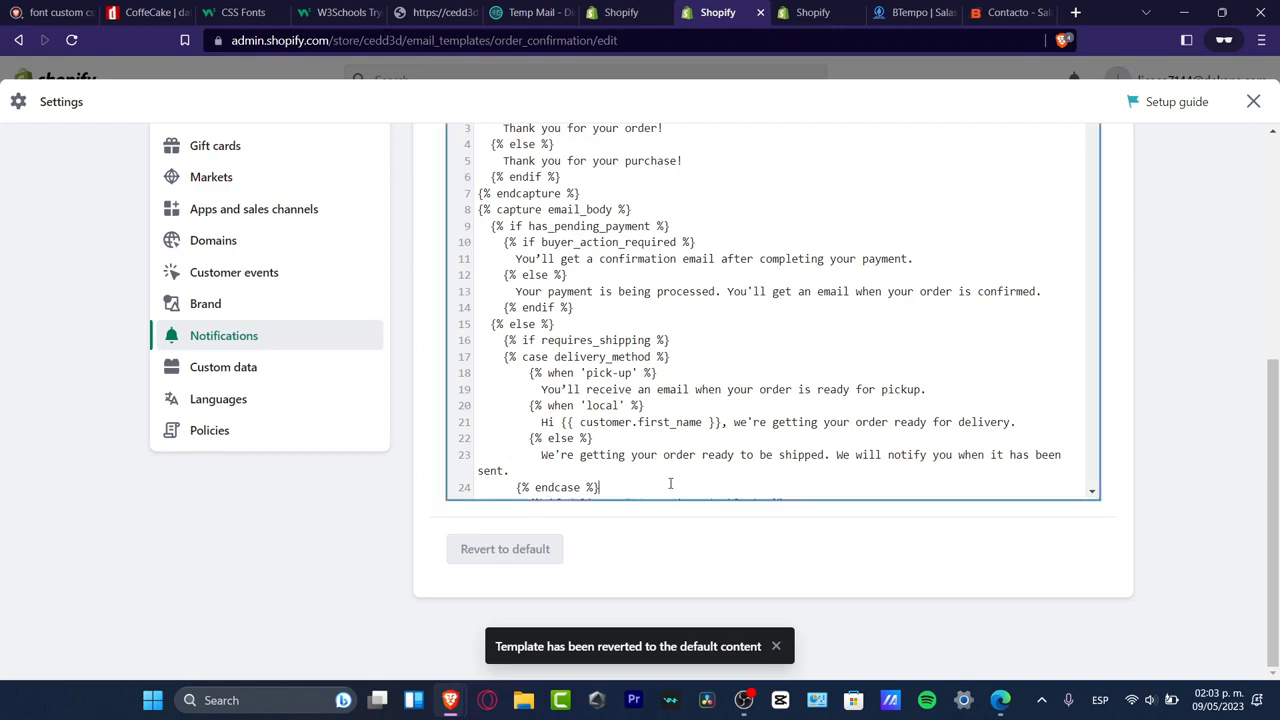
{"action": "key", "text": "ctrl+a"}
{"action": "scroll", "coordinate": [857, 434], "scroll_direction": "up", "scroll_amount": 5}
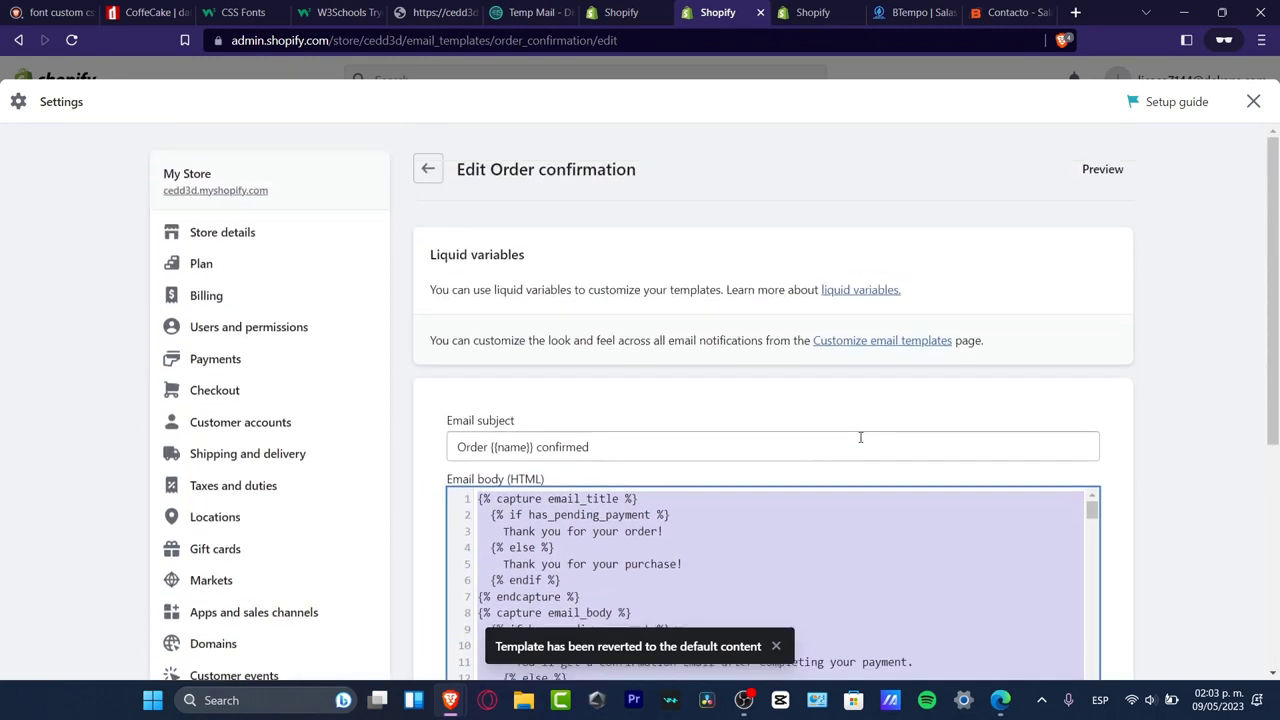
{"action": "scroll", "coordinate": [589, 489], "scroll_direction": "down", "scroll_amount": 3}
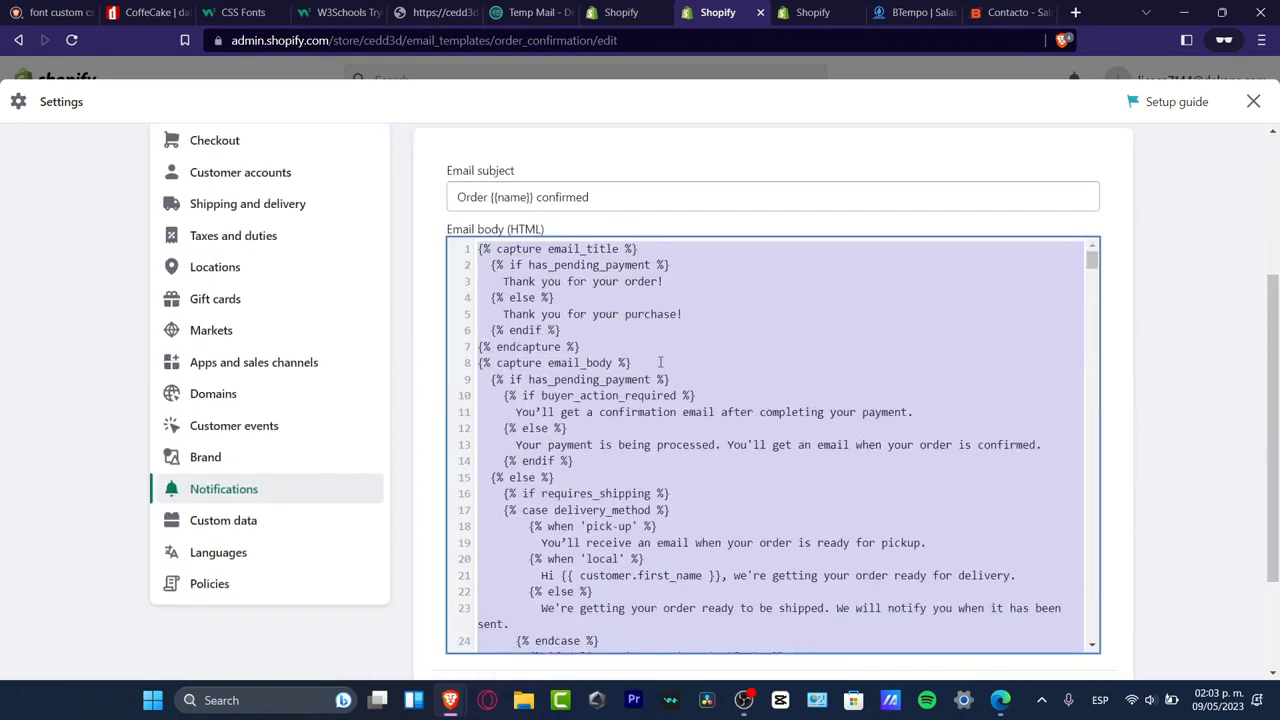
Step: In Edge, ask Bing Chat "use this HTML code and edit it so I can change the font of "Montserrat" style in this file:" followed by the copied template
{"action": "key", "text": "alt+Tab"}
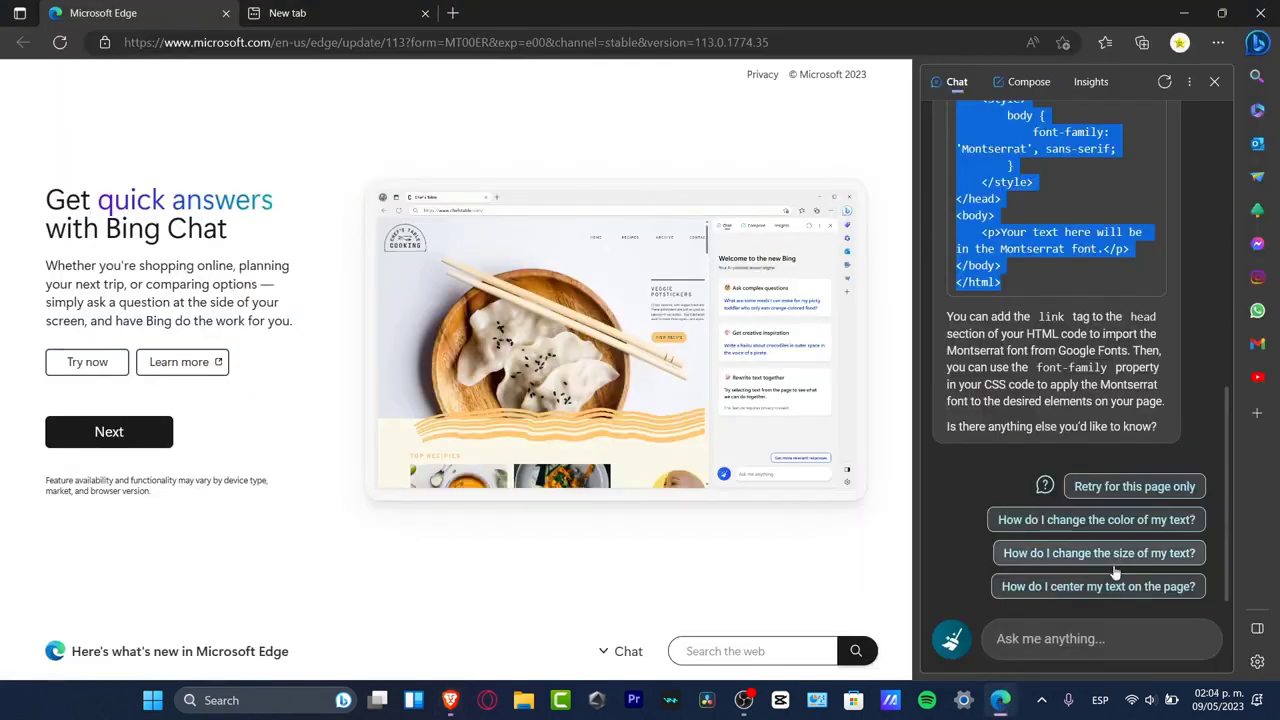
{"action": "left_click", "coordinate": [1065, 638]}
{"action": "type", "text": "us"}
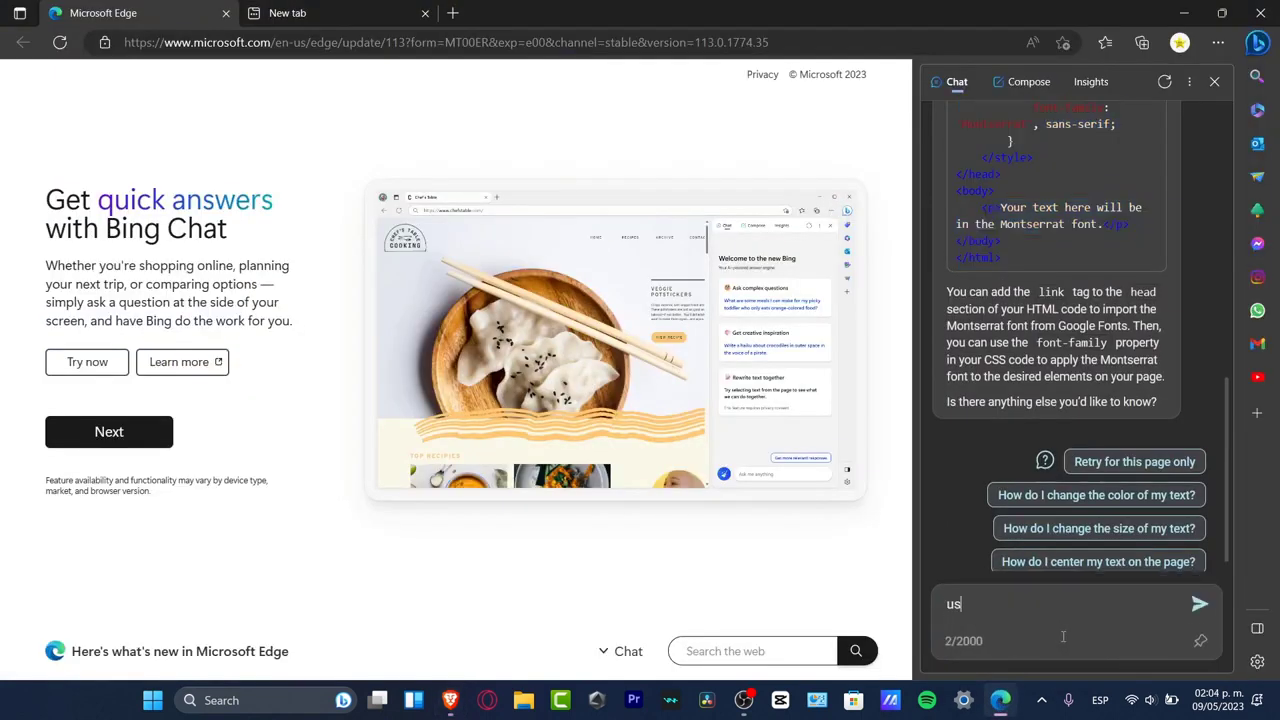
{"action": "type", "text": "e this code"}
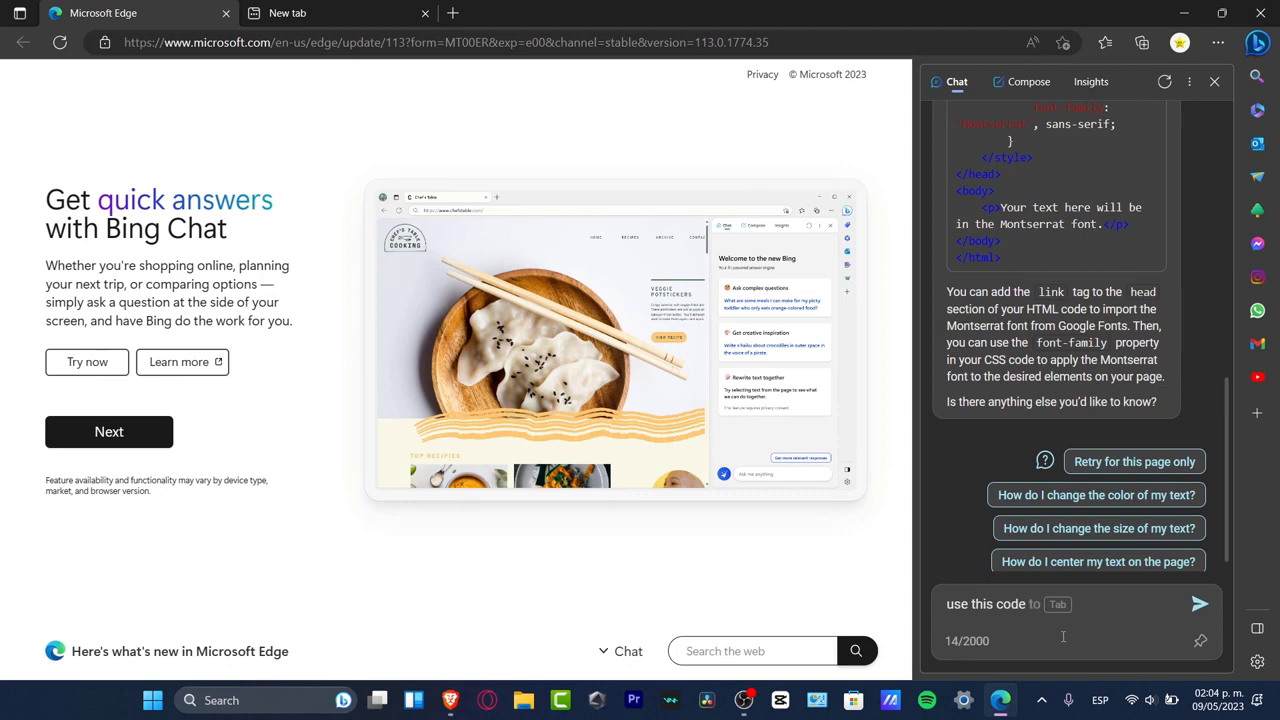
{"action": "key", "text": "BackSpace"}
{"action": "key", "text": "BackSpace"}
{"action": "key", "text": "BackSpace"}
{"action": "key", "text": "BackSpace"}
{"action": "key", "text": "BackSpace"}
{"action": "type", "text": "HTML code and "}
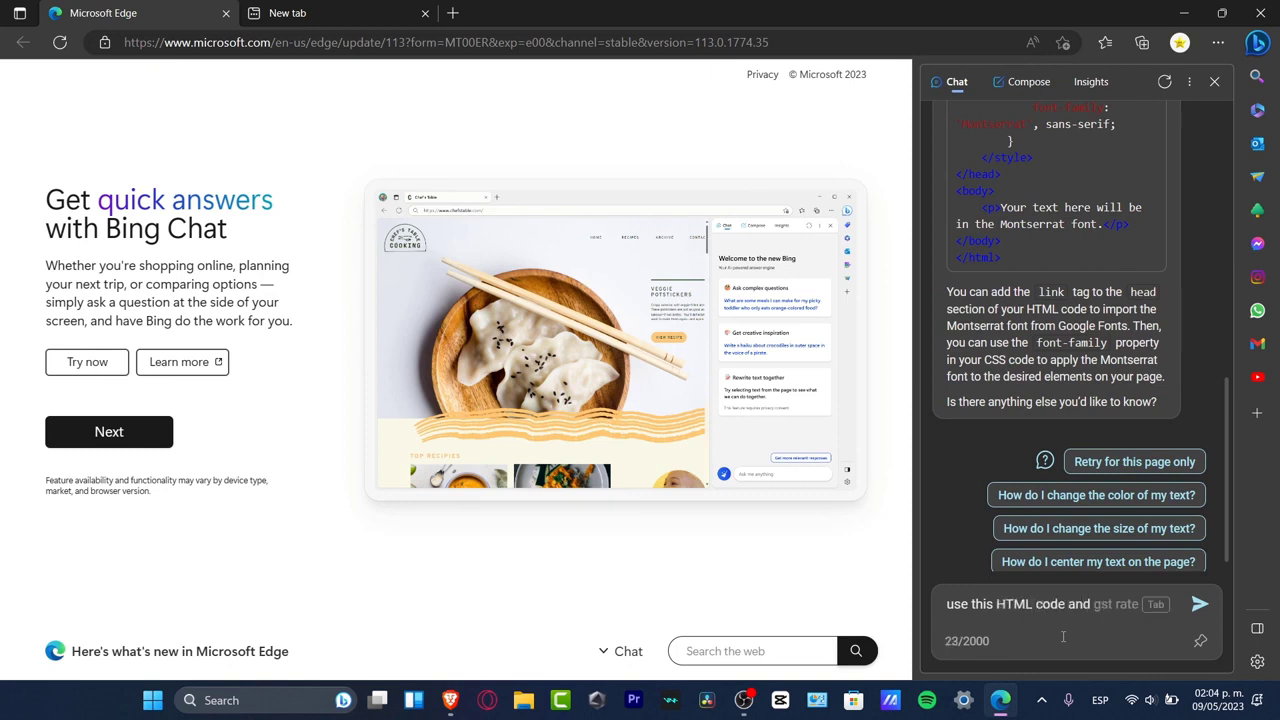
{"action": "type", "text": "edit it so I can cha"}
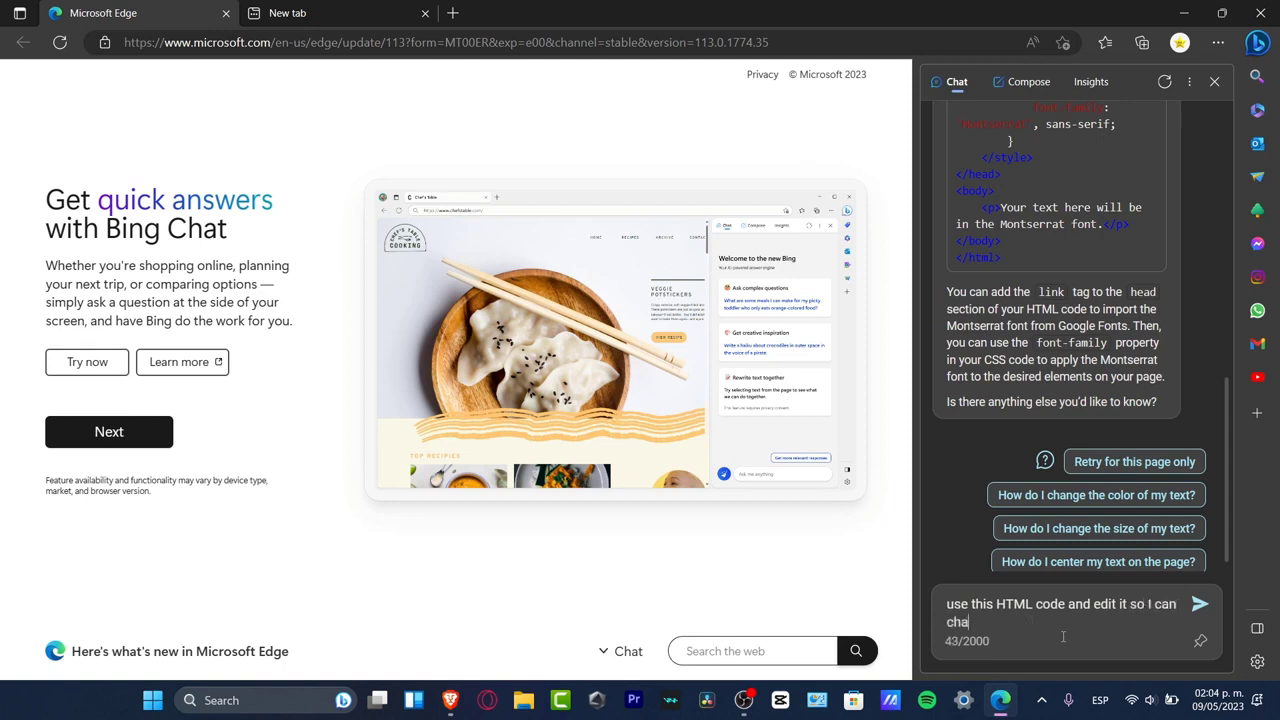
{"action": "type", "text": "nge the font of \"M"}
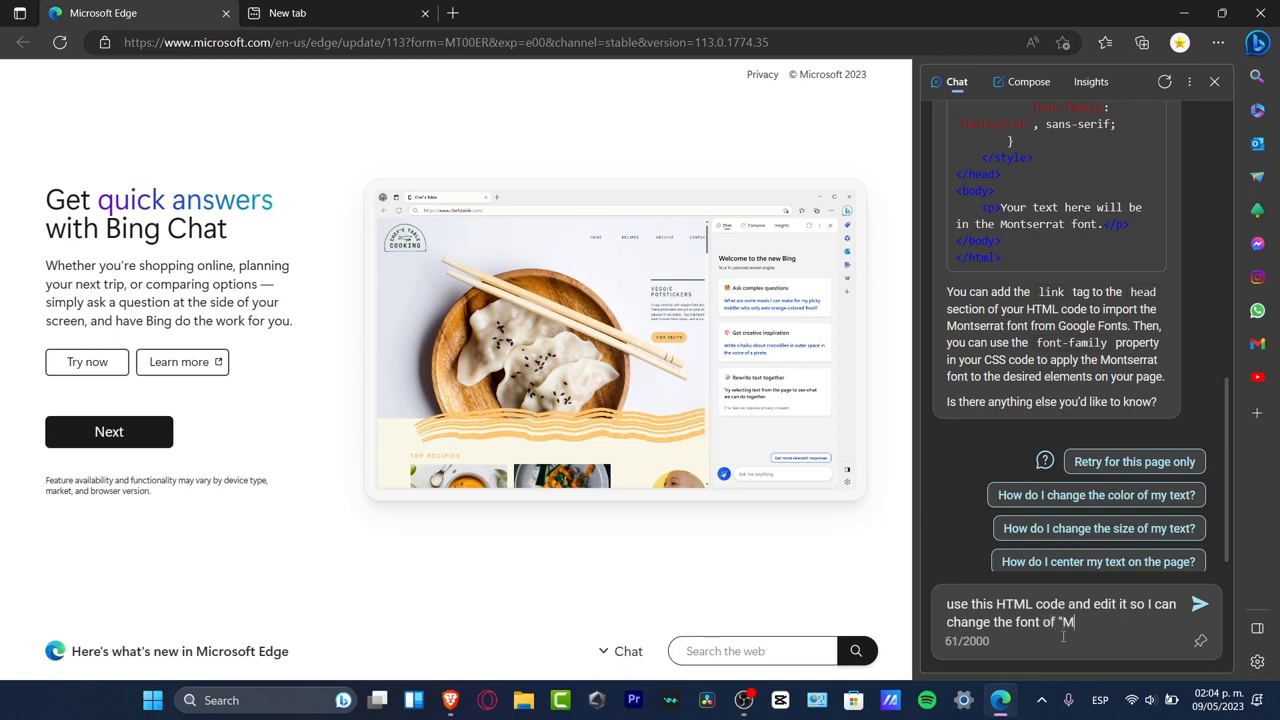
{"action": "type", "text": "ontserrat\" style in this files"}
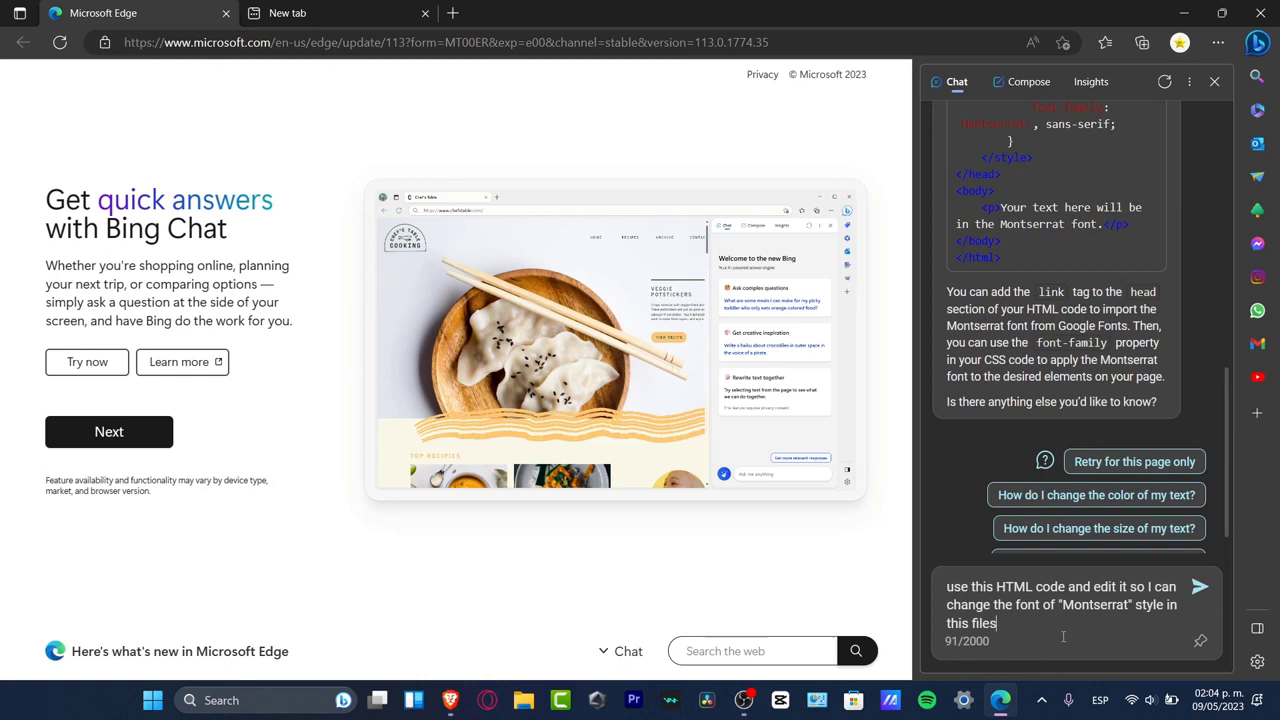
{"action": "key", "text": "BackSpace"}
{"action": "type", "text": ":"}
{"action": "key", "text": "ctrl+v"}
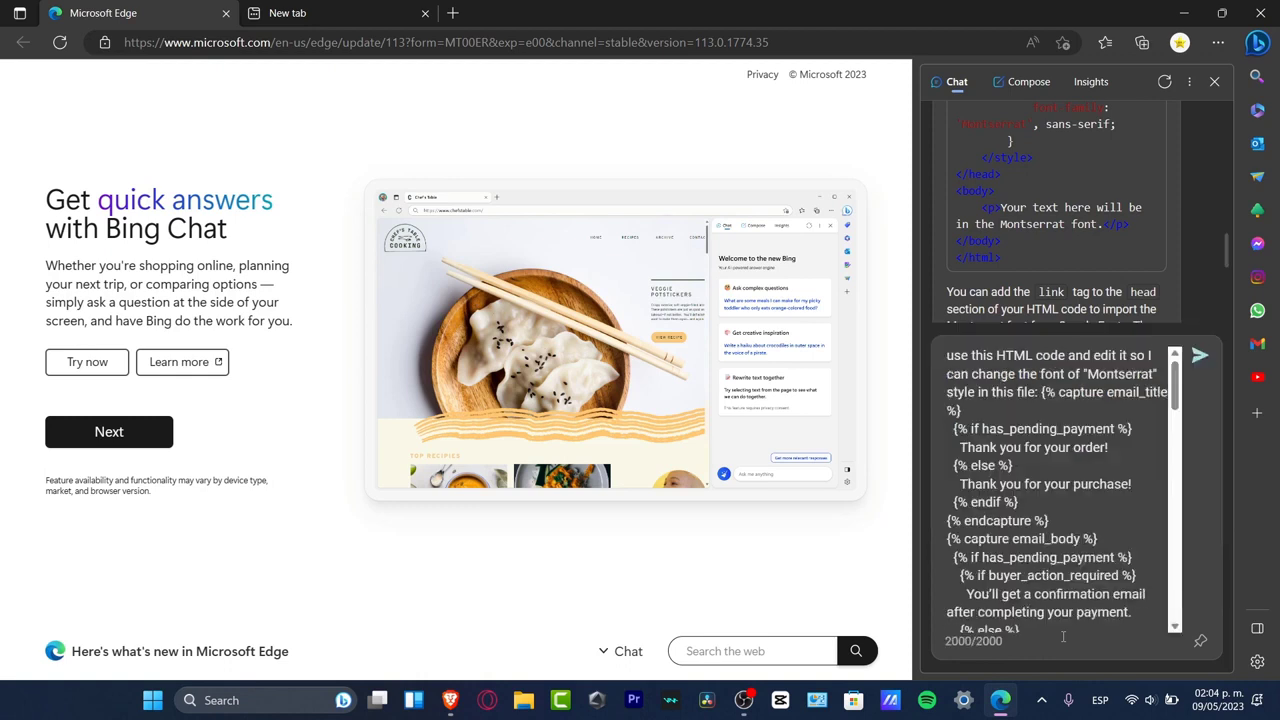
{"action": "key", "text": "Return"}
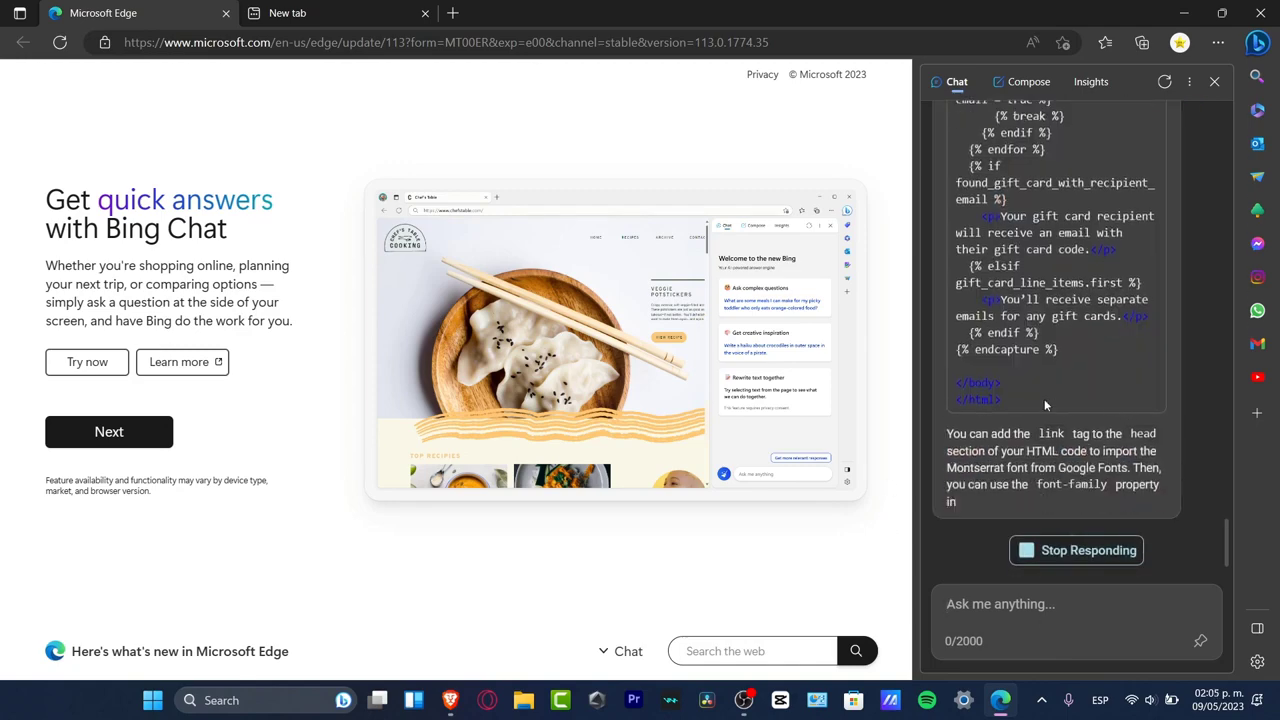
Step: Copy the complete edited HTML code from Bing Chat's latest reply and switch back to the Shopify window in Brave
{"action": "left_click_drag", "start_coordinate": [1044, 399], "coordinate": [990, 100]}
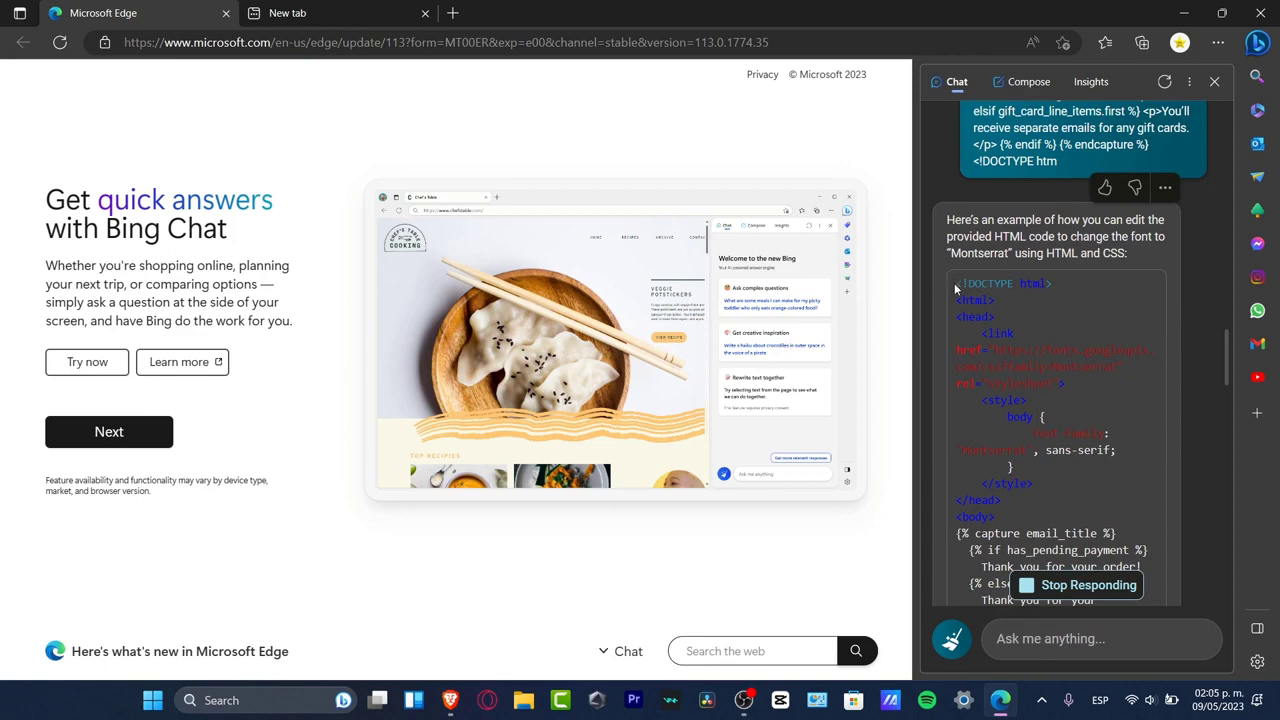
{"action": "left_click_drag", "start_coordinate": [953, 283], "coordinate": [1024, 298]}
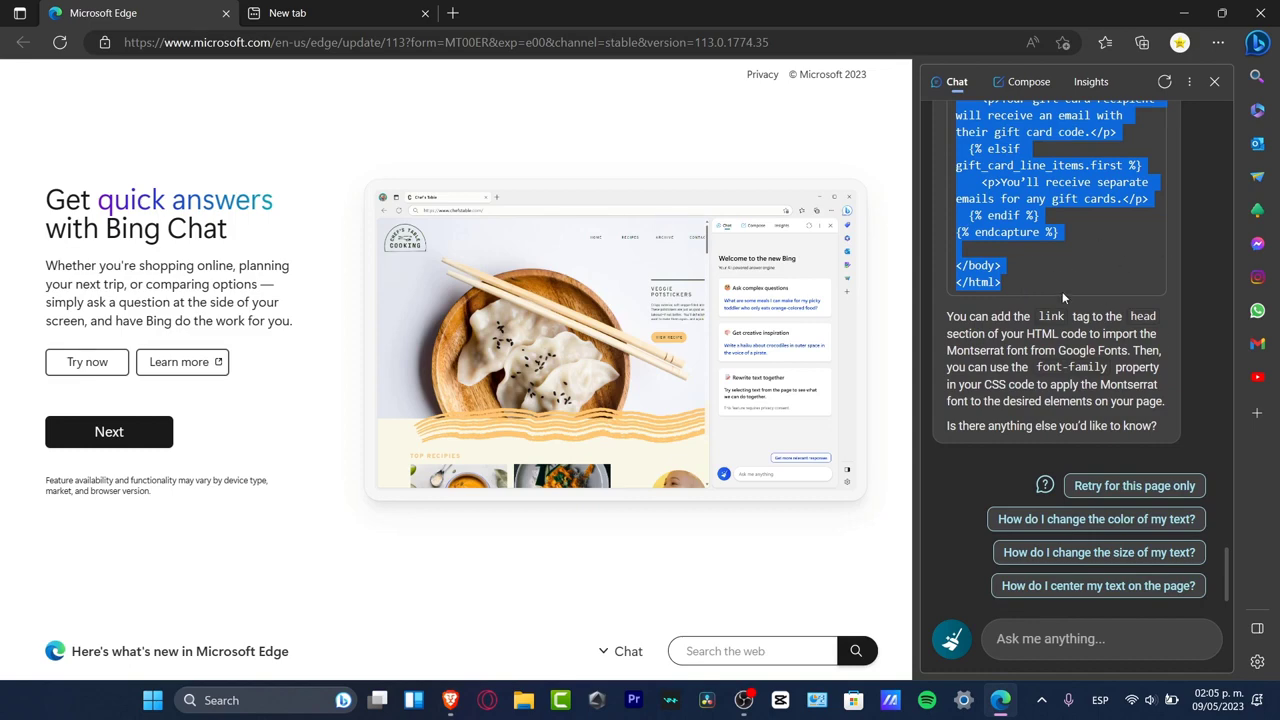
{"action": "mouse_move", "coordinate": [452, 702]}
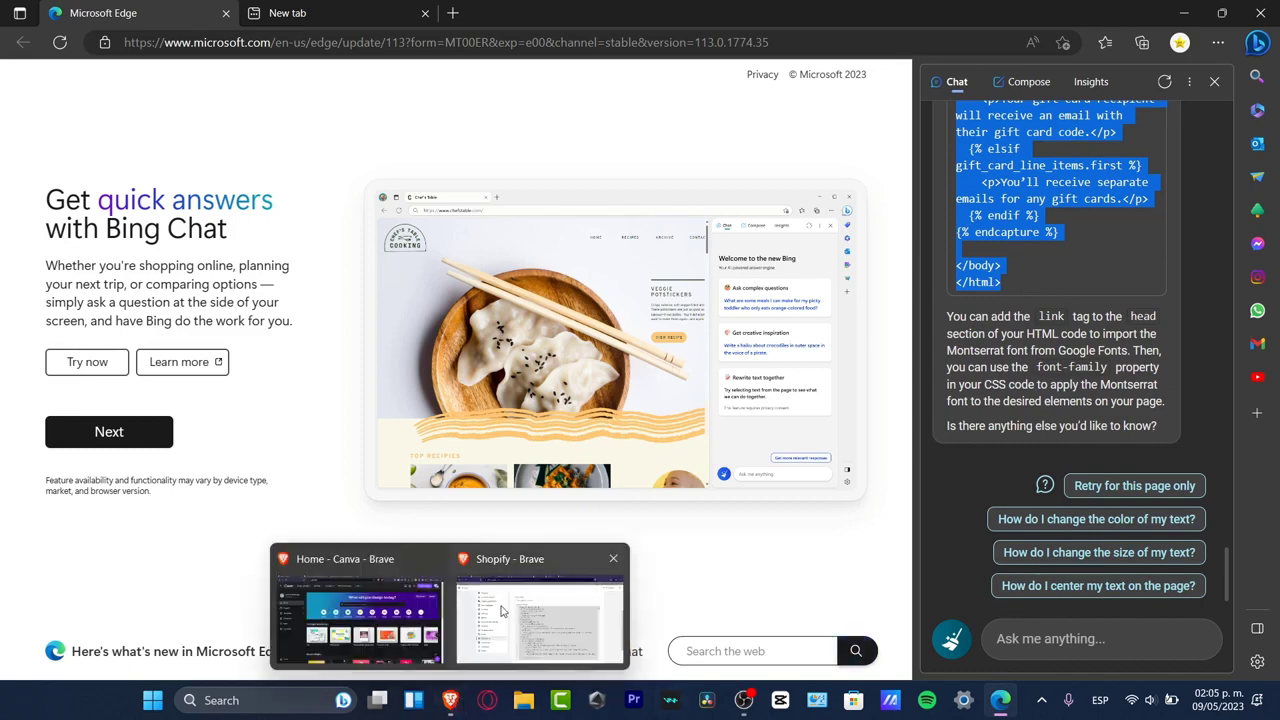
{"action": "left_click", "coordinate": [507, 610]}
Step: Replace the entire Order confirmation email body HTML with the copied Bing Chat code
{"action": "scroll", "coordinate": [1037, 370], "scroll_direction": "down", "scroll_amount": 3}
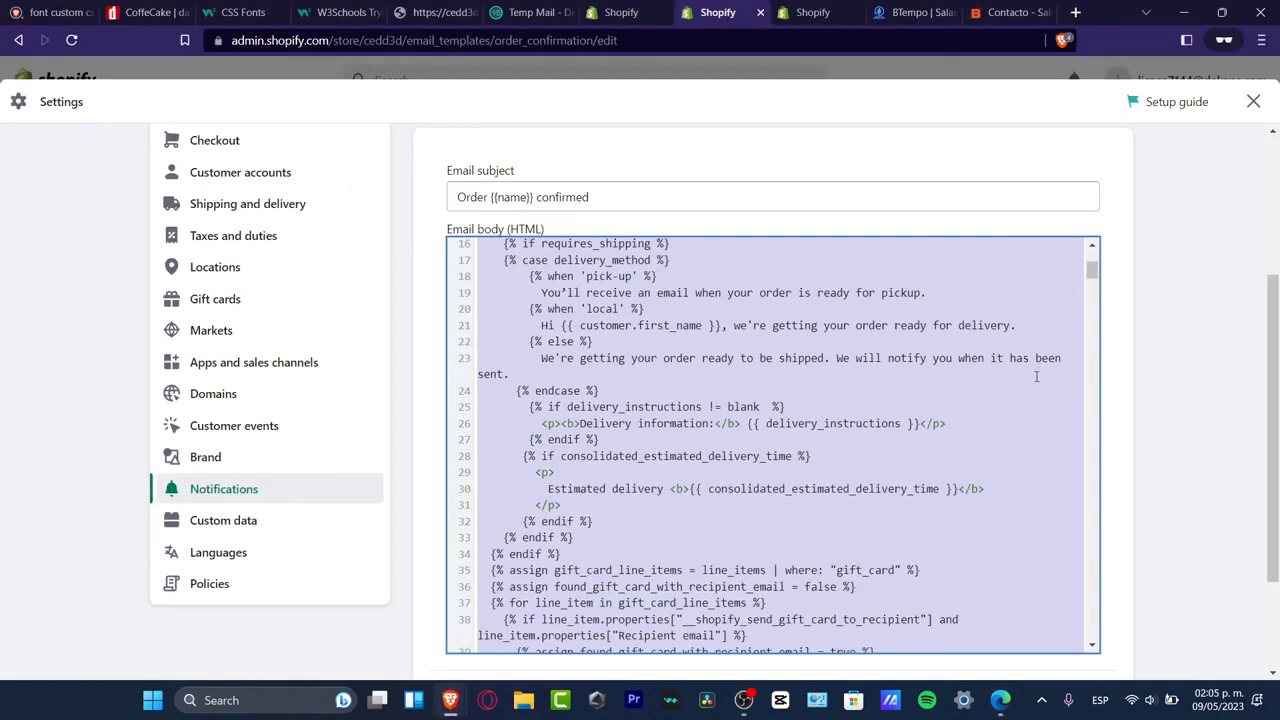
{"action": "key", "text": "BackSpace"}
{"action": "scroll", "coordinate": [734, 480], "scroll_direction": "up", "scroll_amount": 3}
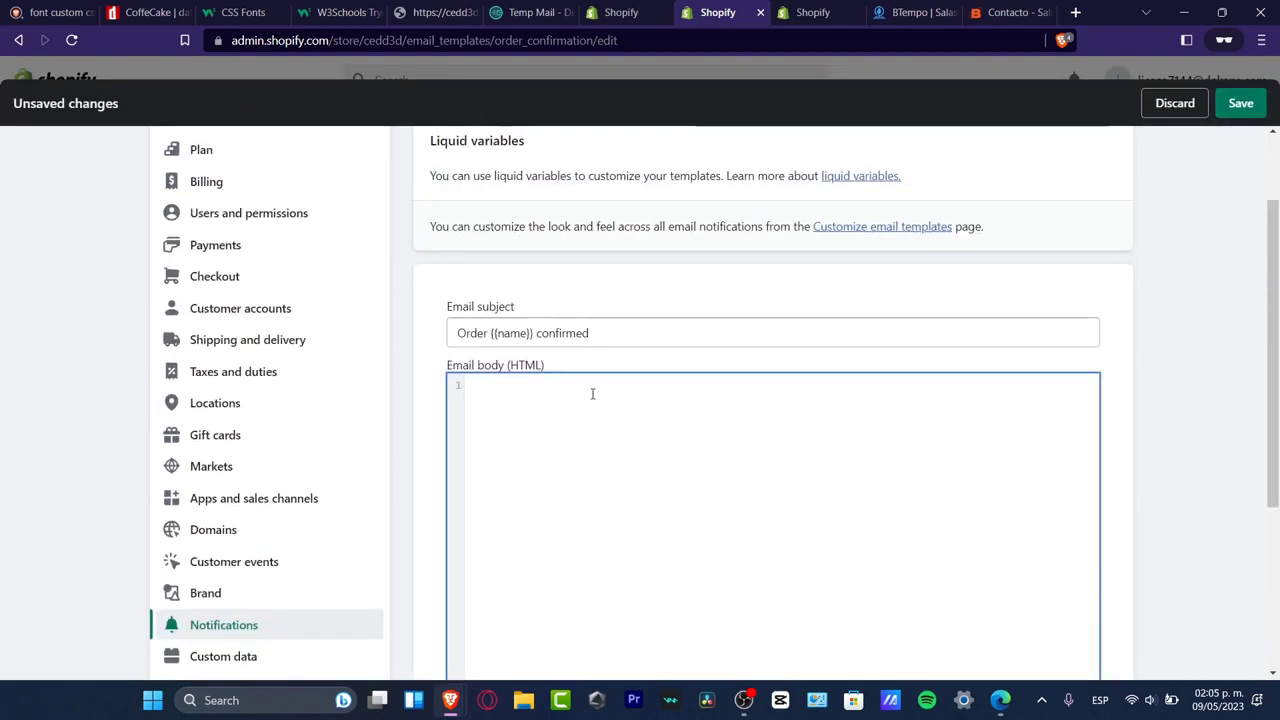
{"action": "key", "text": "ctrl+v"}
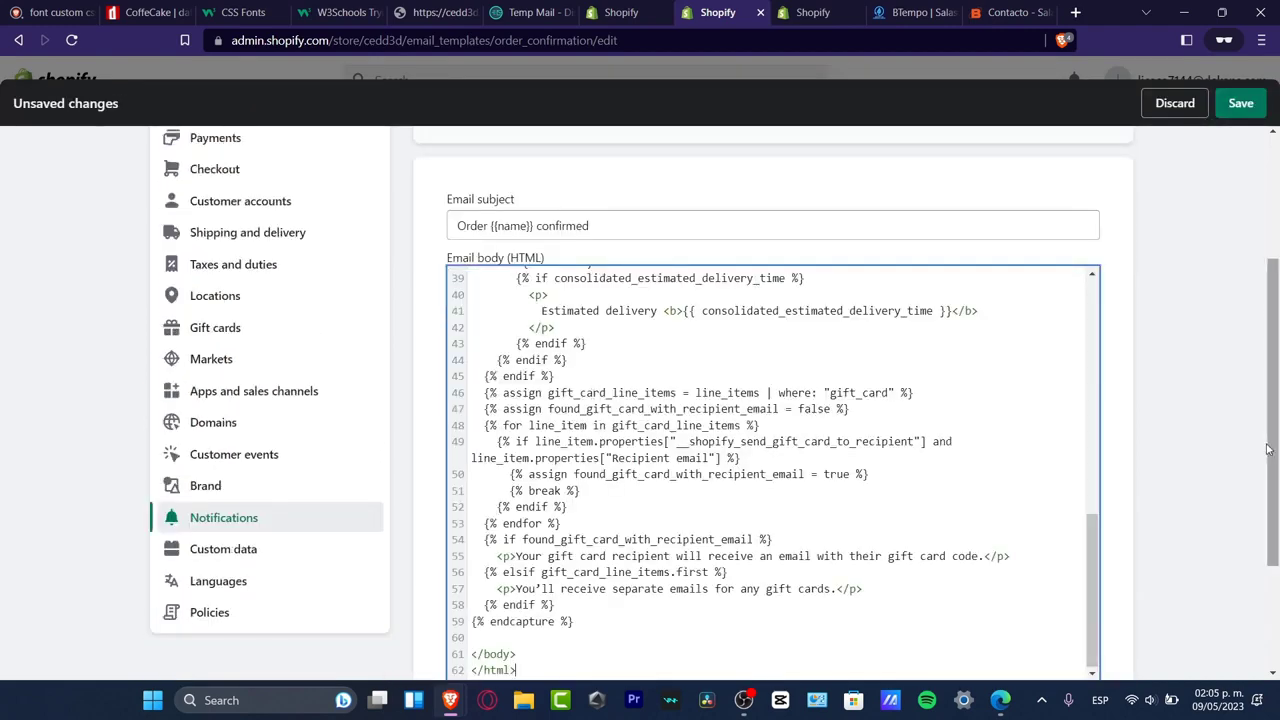
{"action": "scroll", "coordinate": [1276, 408], "scroll_direction": "down", "scroll_amount": 1}
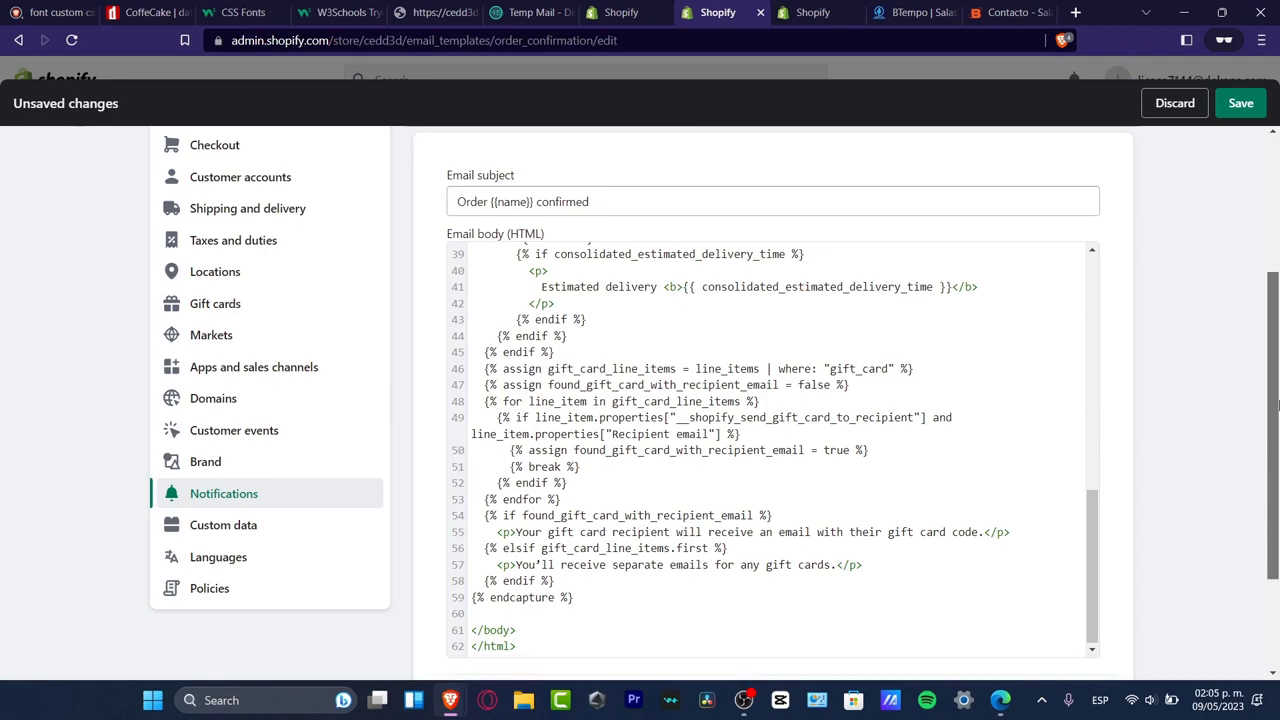
{"action": "scroll", "coordinate": [1276, 408], "scroll_direction": "down", "scroll_amount": 2}
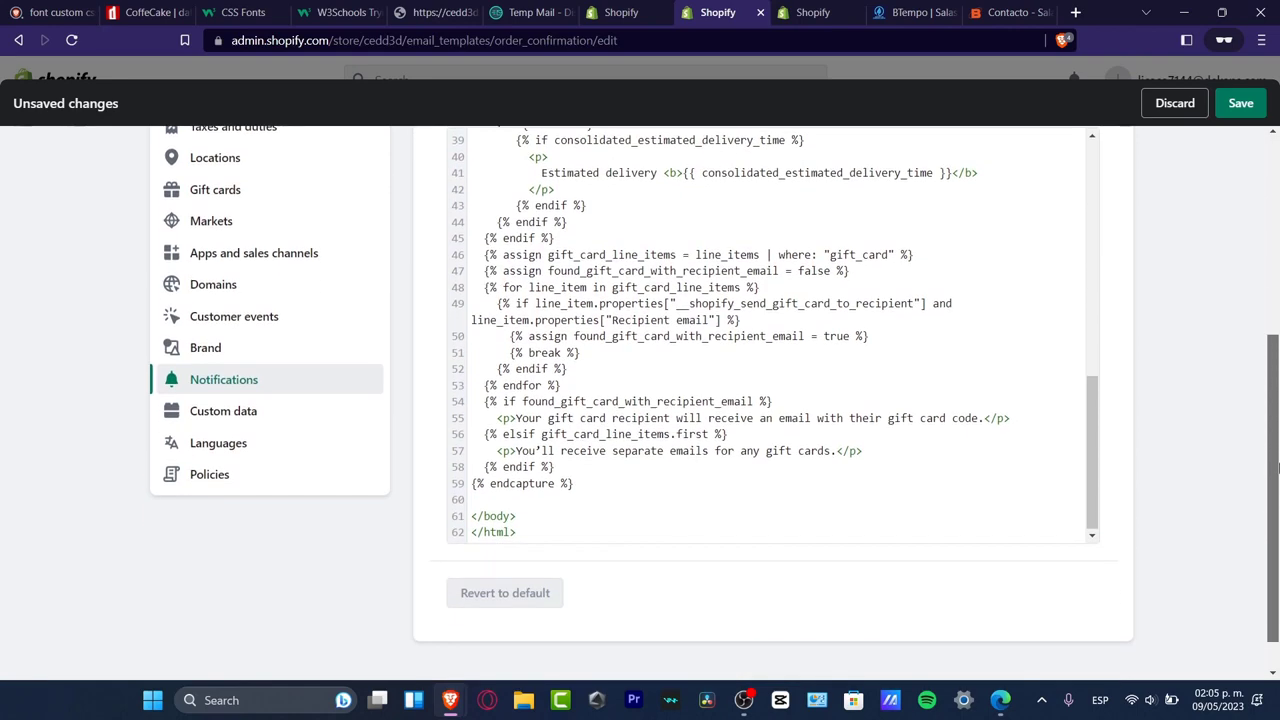
Step: Save the edited Order confirmation template and close its email preview without sending a test email
{"action": "scroll", "coordinate": [1254, 322], "scroll_direction": "up", "scroll_amount": 3}
{"action": "left_click", "coordinate": [1240, 103]}
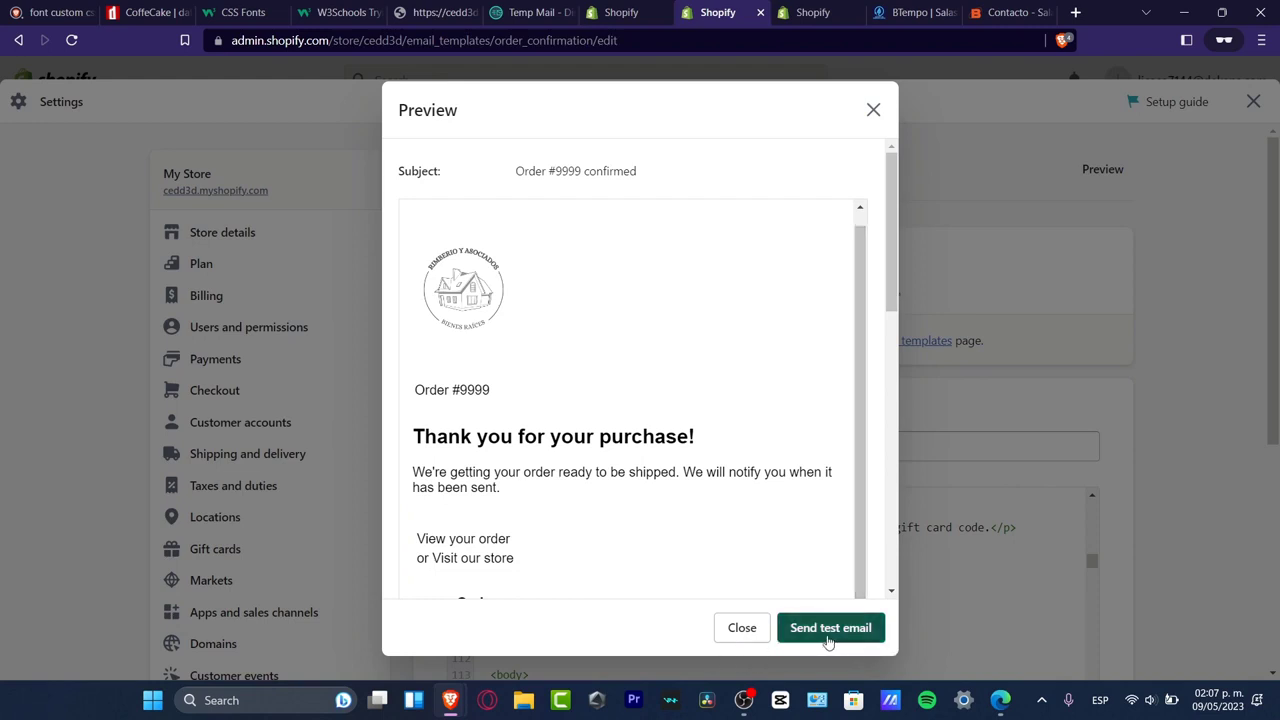
{"action": "left_click", "coordinate": [735, 638]}
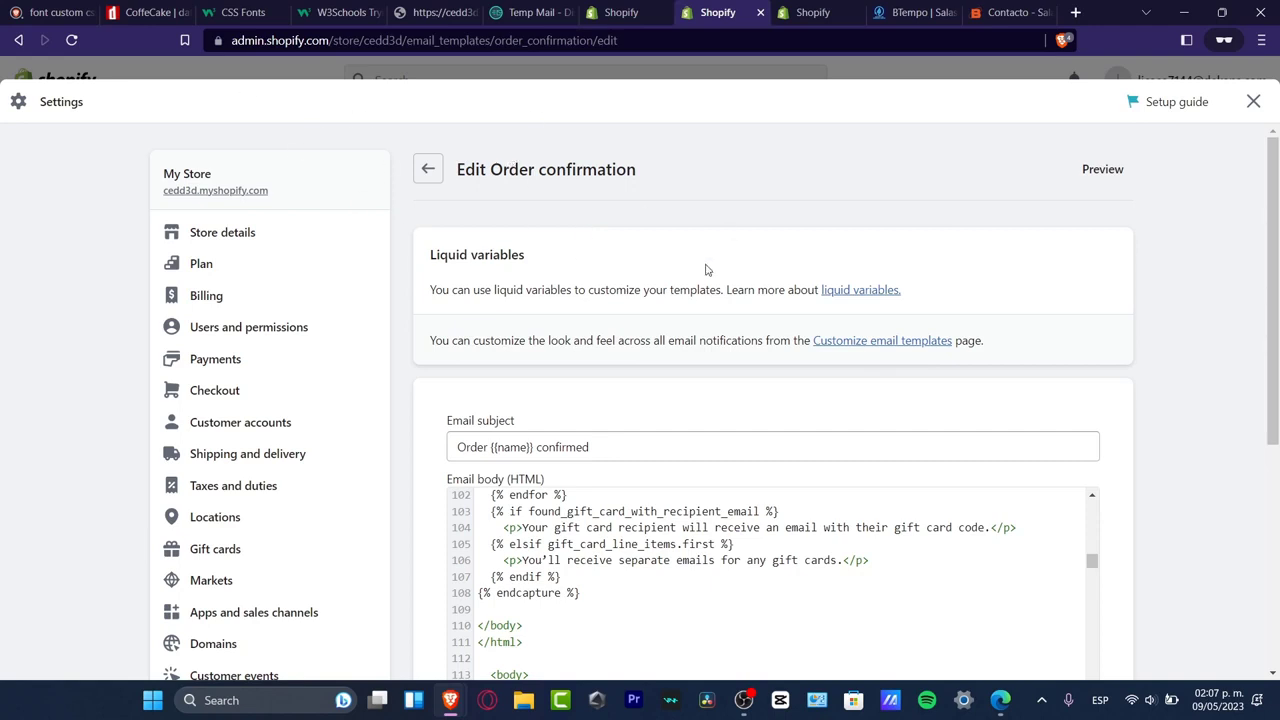
Step: Examine the Order confirmation email body HTML from its opening Liquid code down to the payment terms section
{"action": "scroll", "coordinate": [1085, 414], "scroll_direction": "down", "scroll_amount": 1}
{"action": "scroll", "coordinate": [1105, 438], "scroll_direction": "down", "scroll_amount": 4}
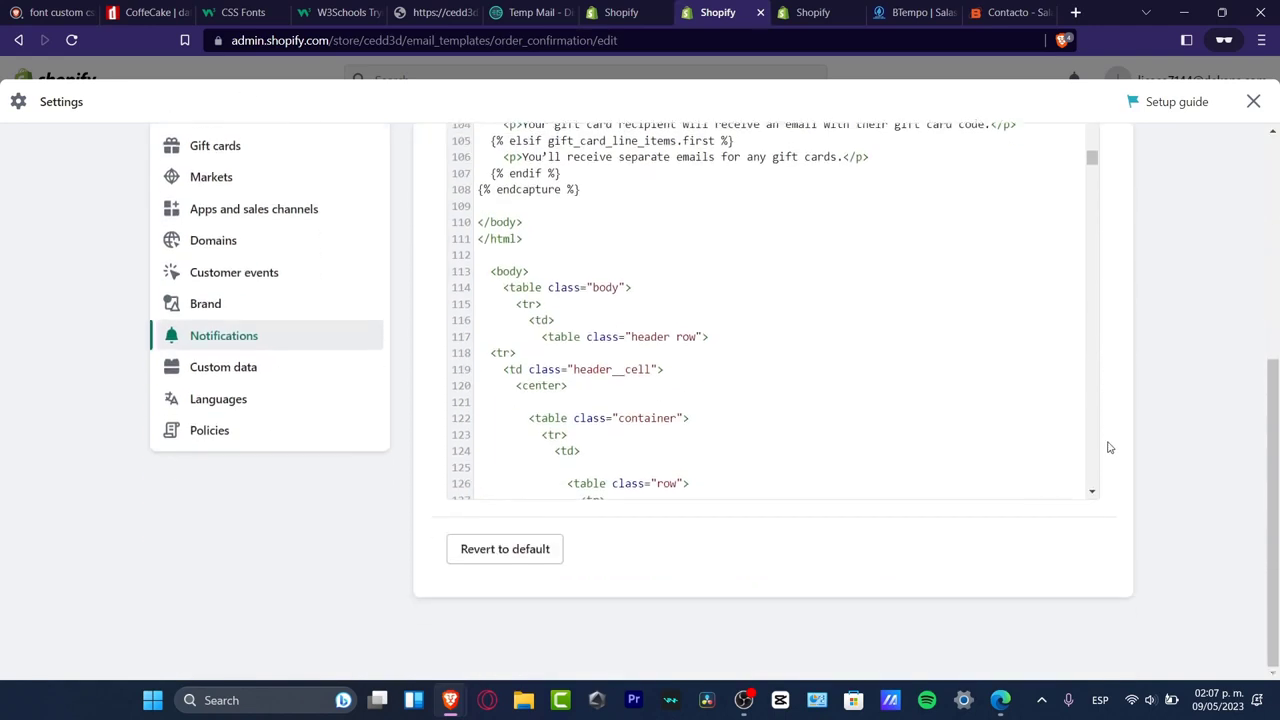
{"action": "scroll", "coordinate": [800, 442], "scroll_direction": "up", "scroll_amount": 10}
{"action": "scroll", "coordinate": [800, 445], "scroll_direction": "up", "scroll_amount": 7}
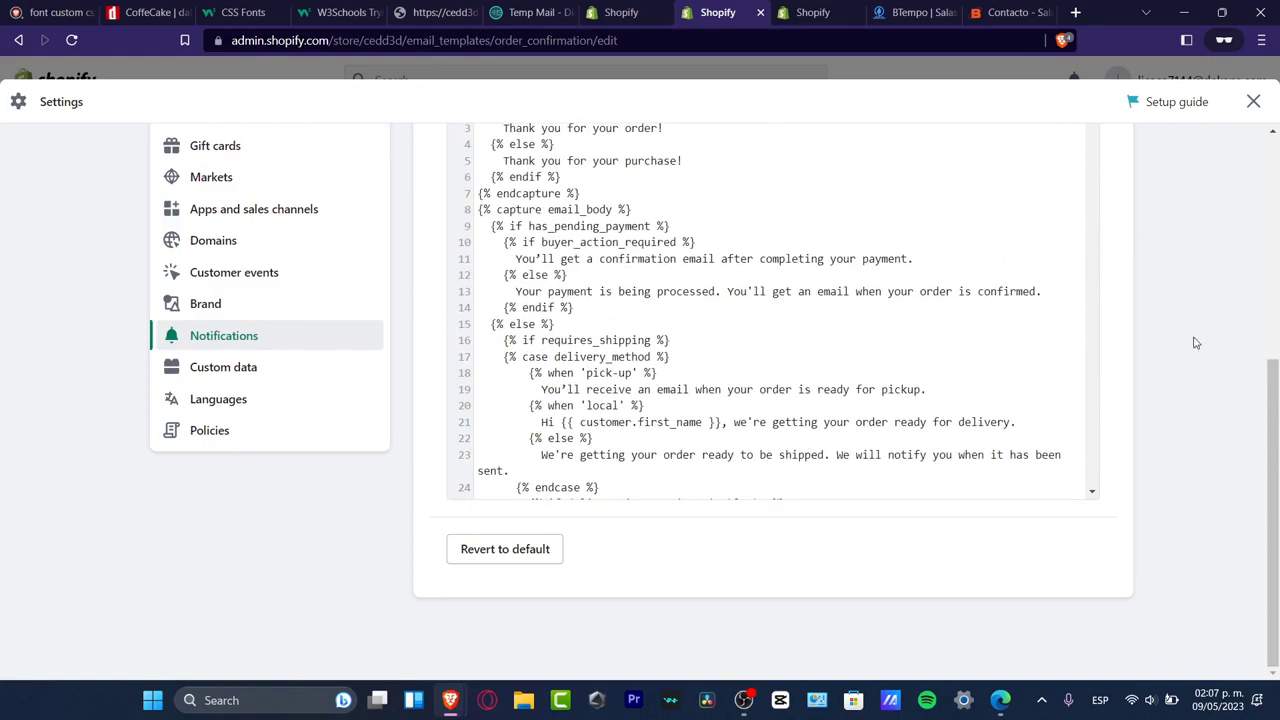
{"action": "scroll", "coordinate": [1193, 343], "scroll_direction": "up", "scroll_amount": 5}
{"action": "scroll", "coordinate": [910, 430], "scroll_direction": "down", "scroll_amount": 15}
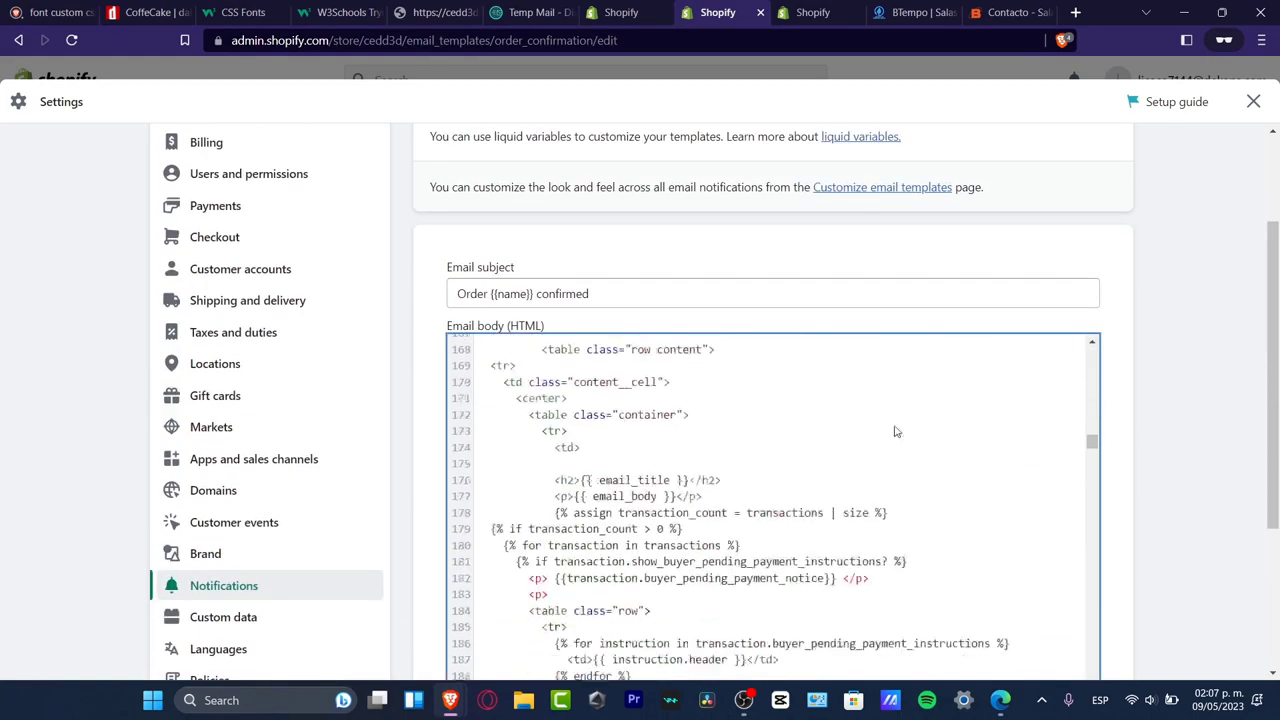
{"action": "scroll", "coordinate": [896, 430], "scroll_direction": "down", "scroll_amount": 8}
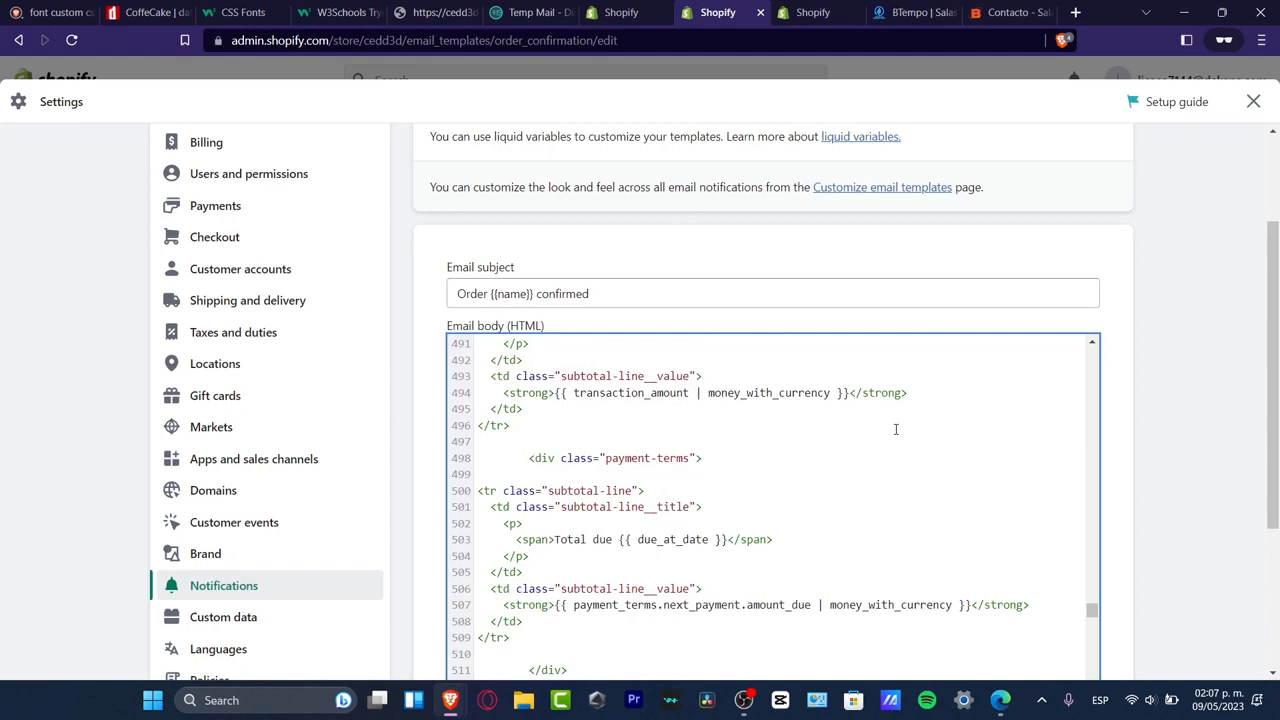